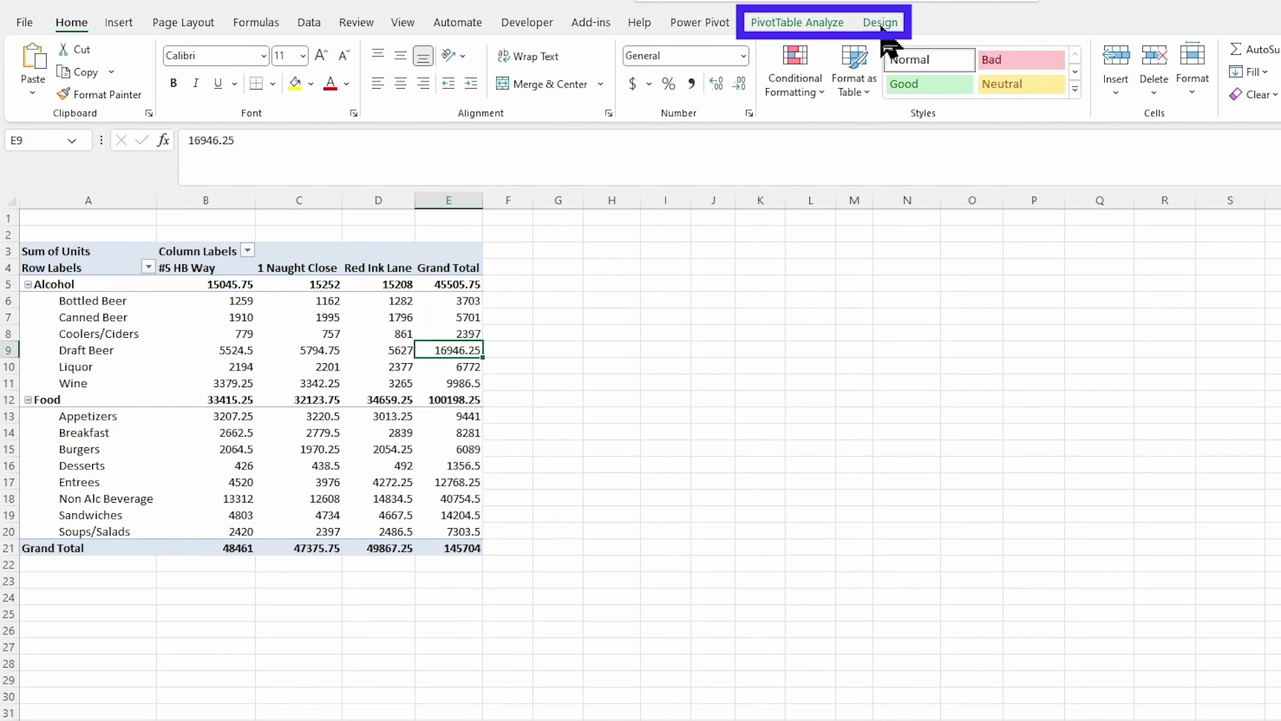
Bring up the PivotTable Analyze tools for PivotTable3 from inside the pivot table
click(827, 22)
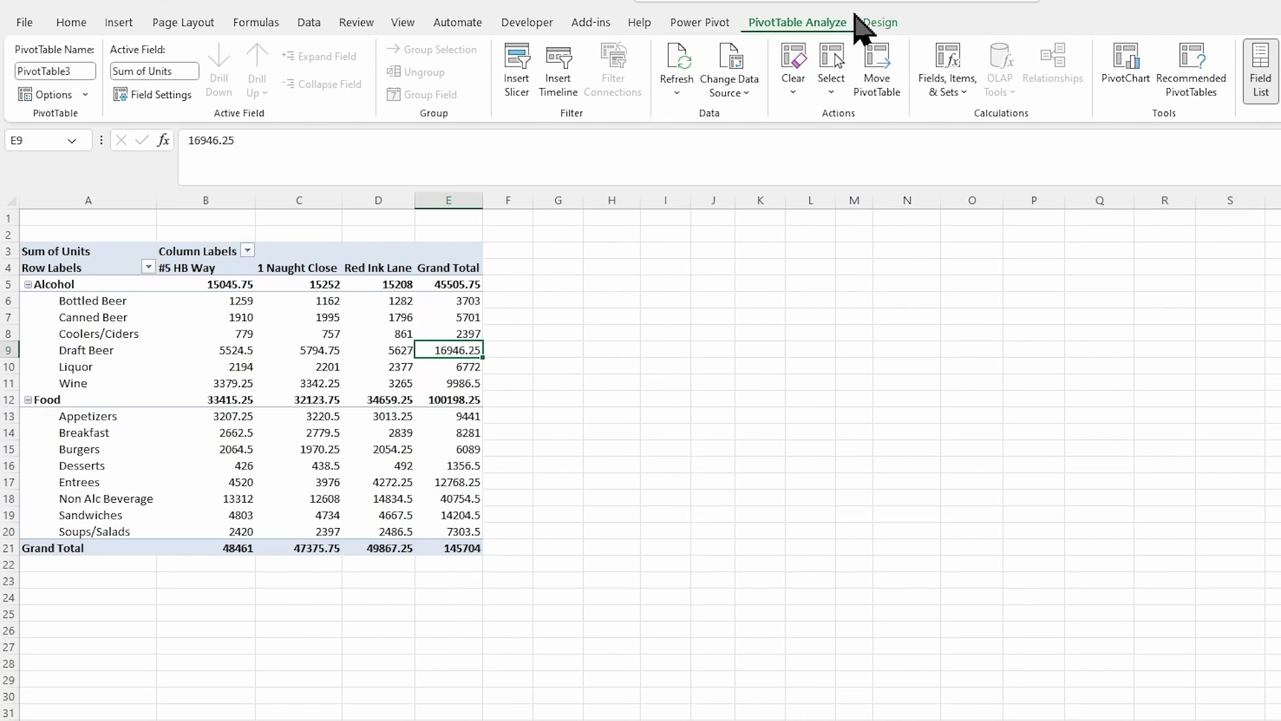
Apply the Light Blue, Pivot Style Medium 2 style from the full PivotTable Styles gallery
click(884, 22)
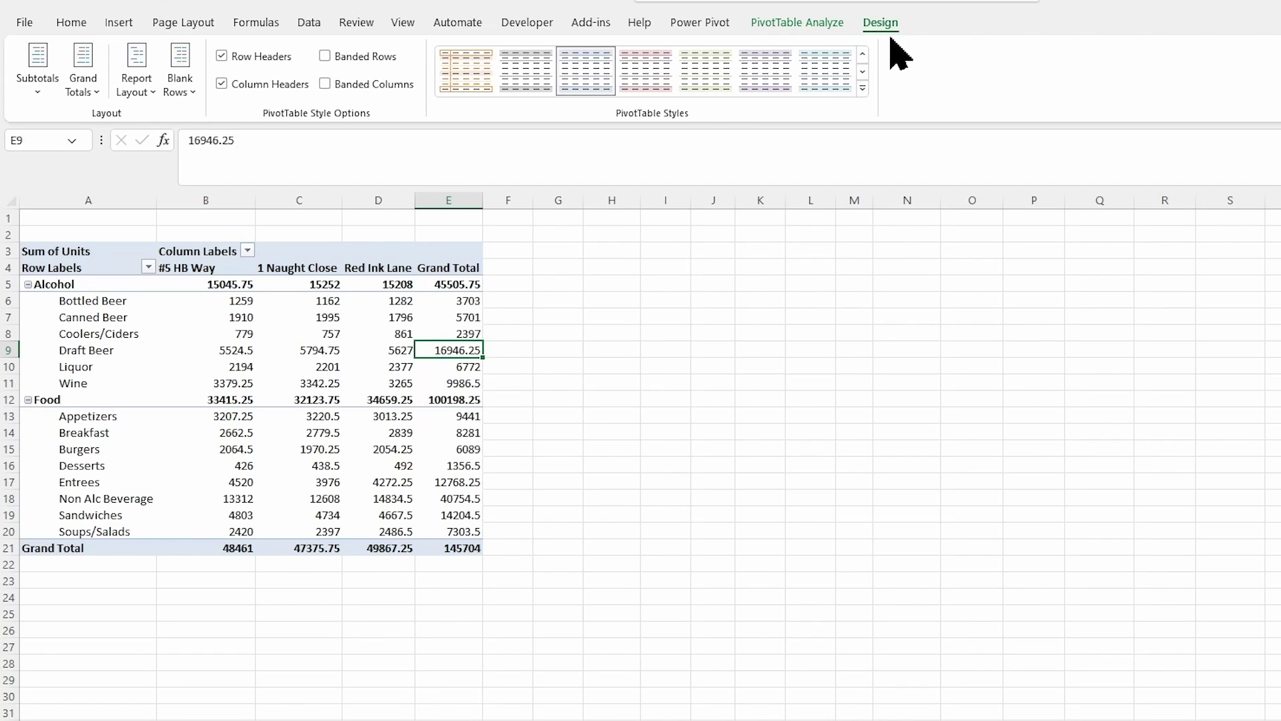
click(863, 88)
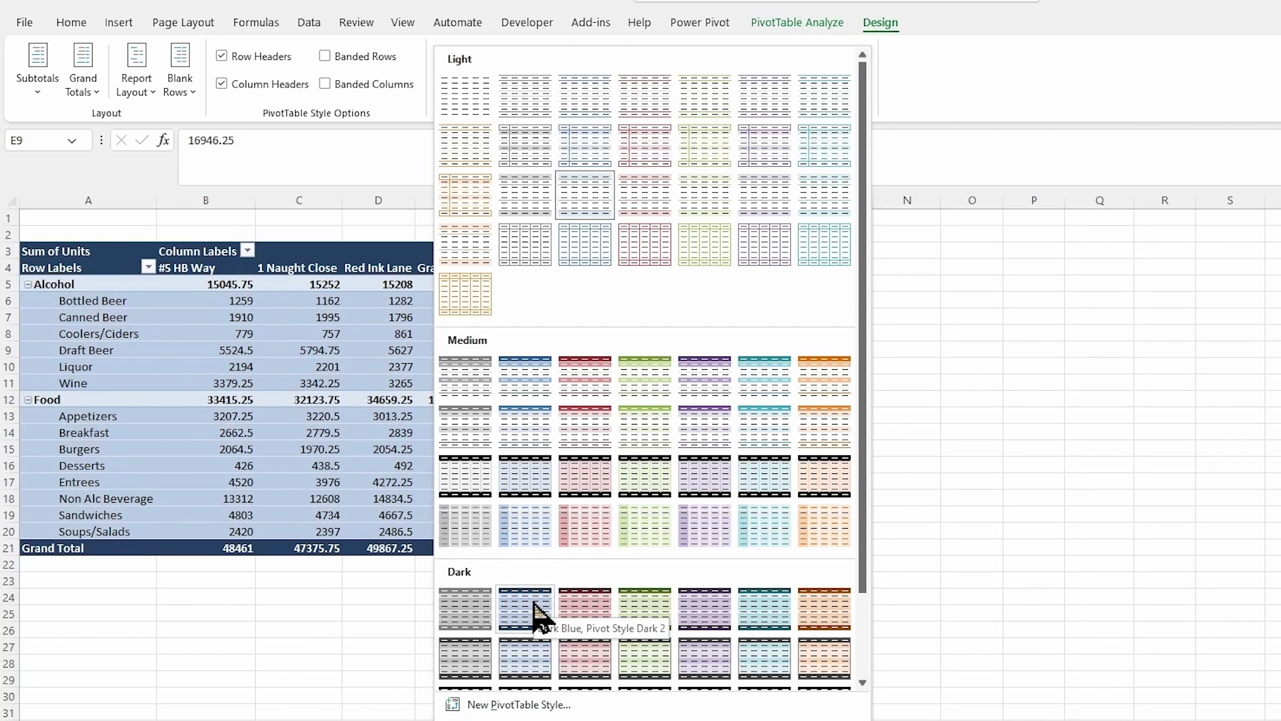
scroll(537, 613, down, 2)
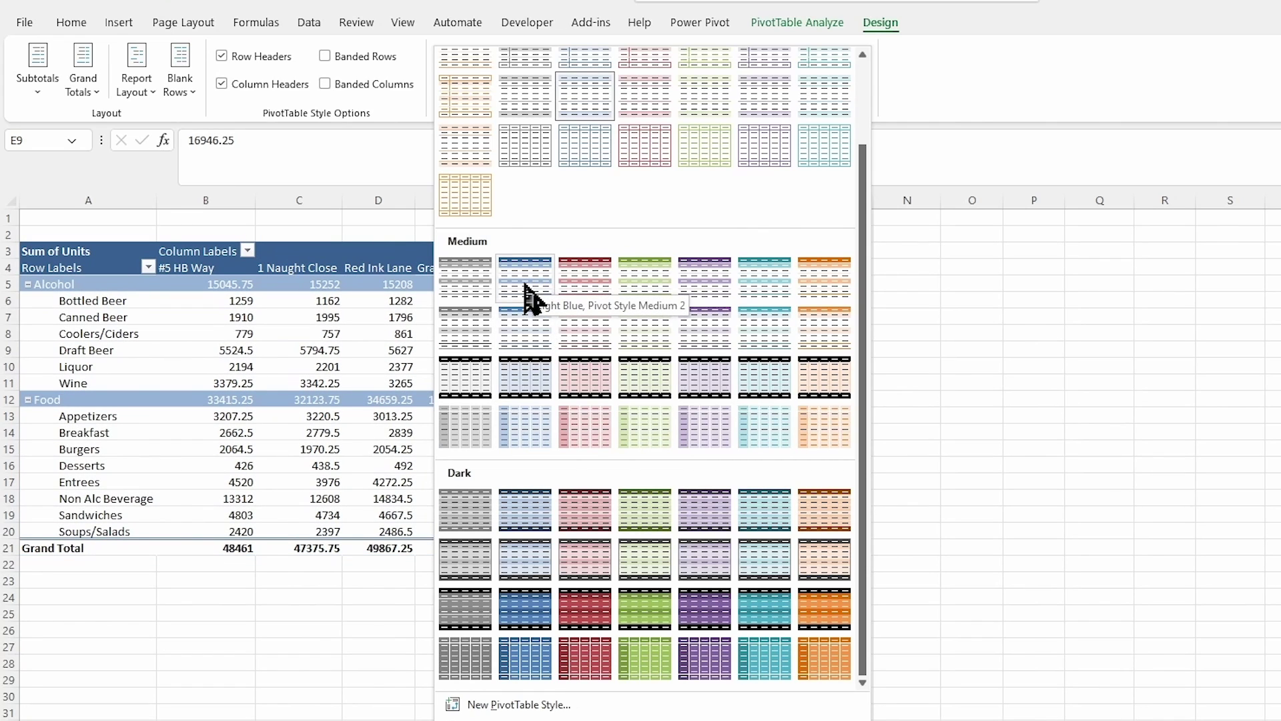
click(526, 293)
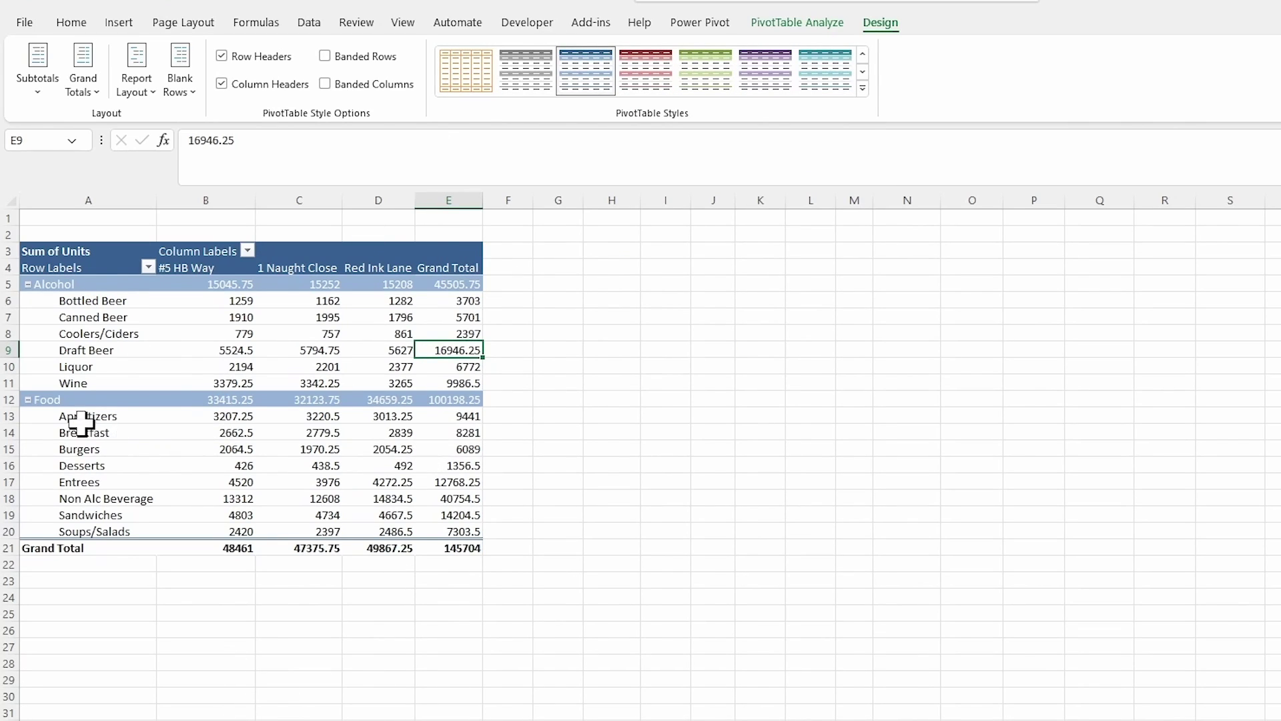
Insert a blank line after each item group, Alcohol and Food, in the pivot table
click(75, 382)
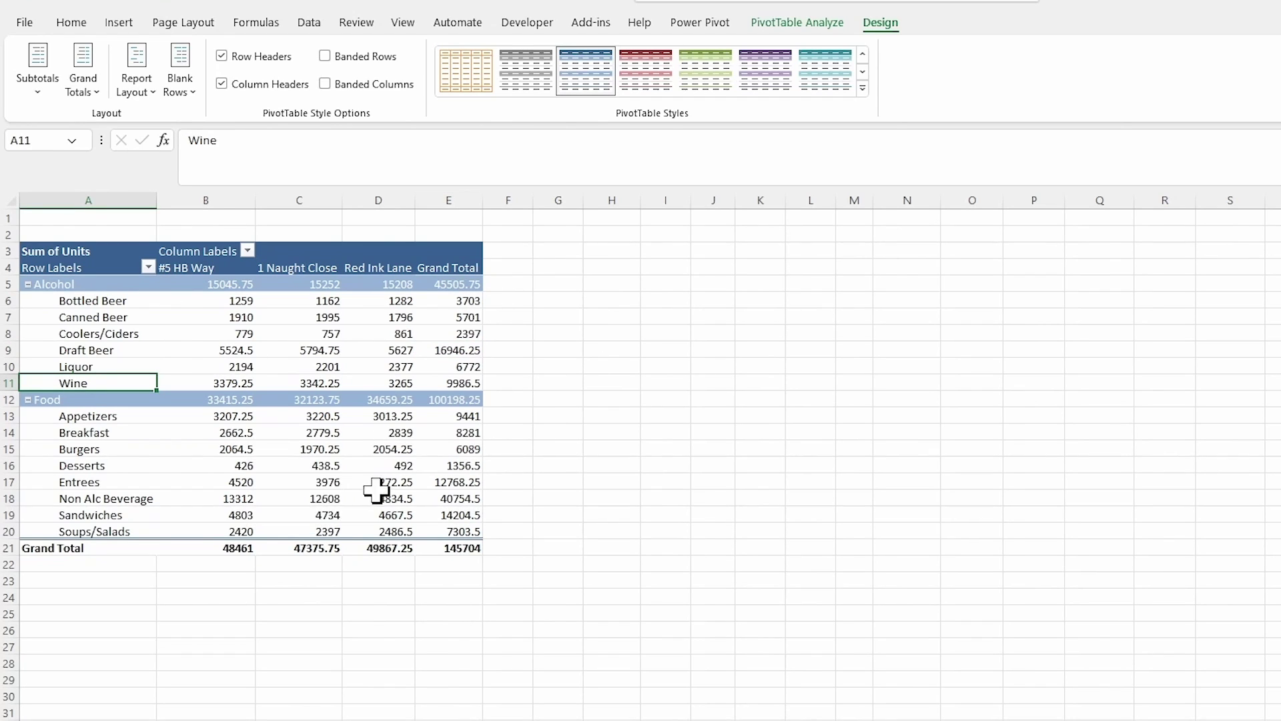
mouse_move(360, 473)
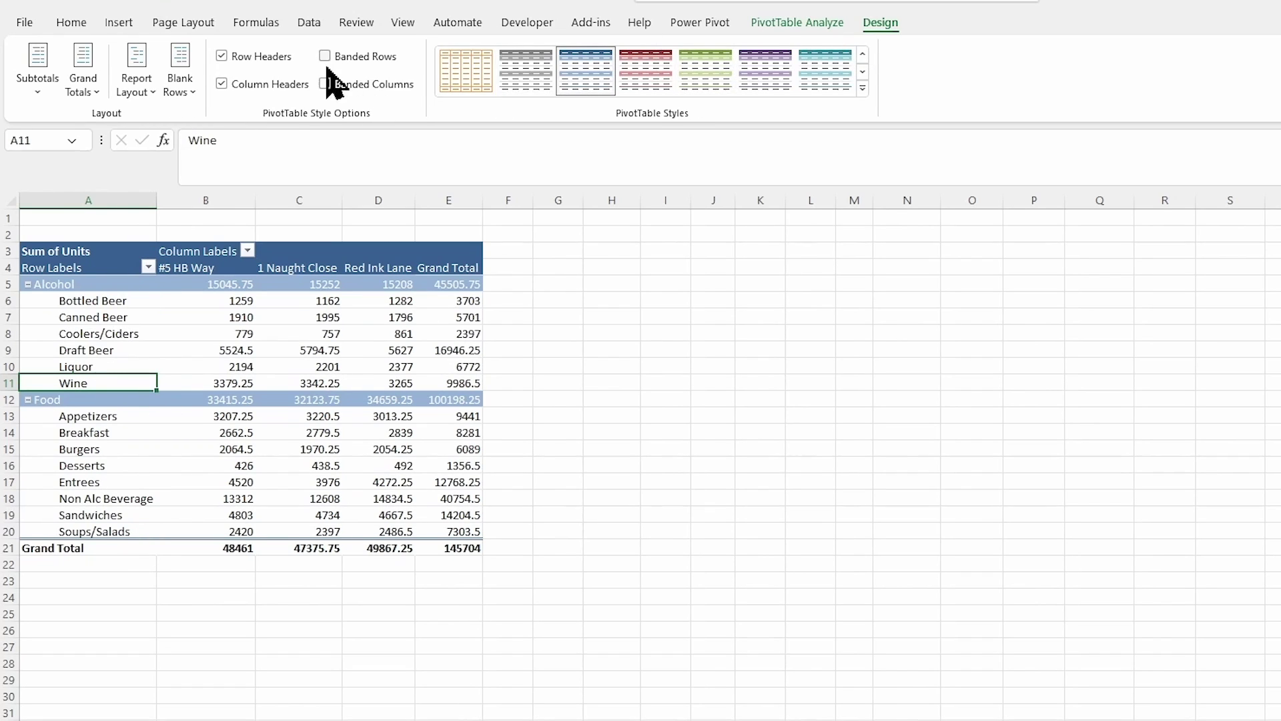
click(191, 90)
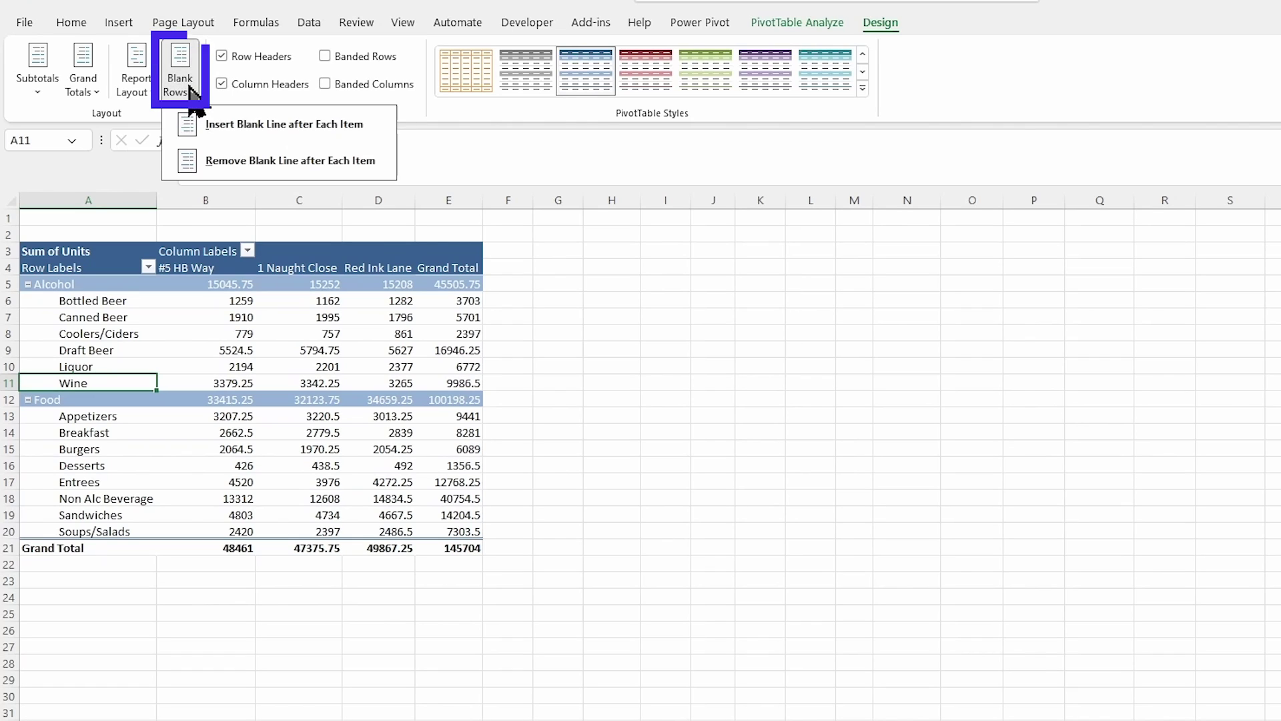
click(292, 126)
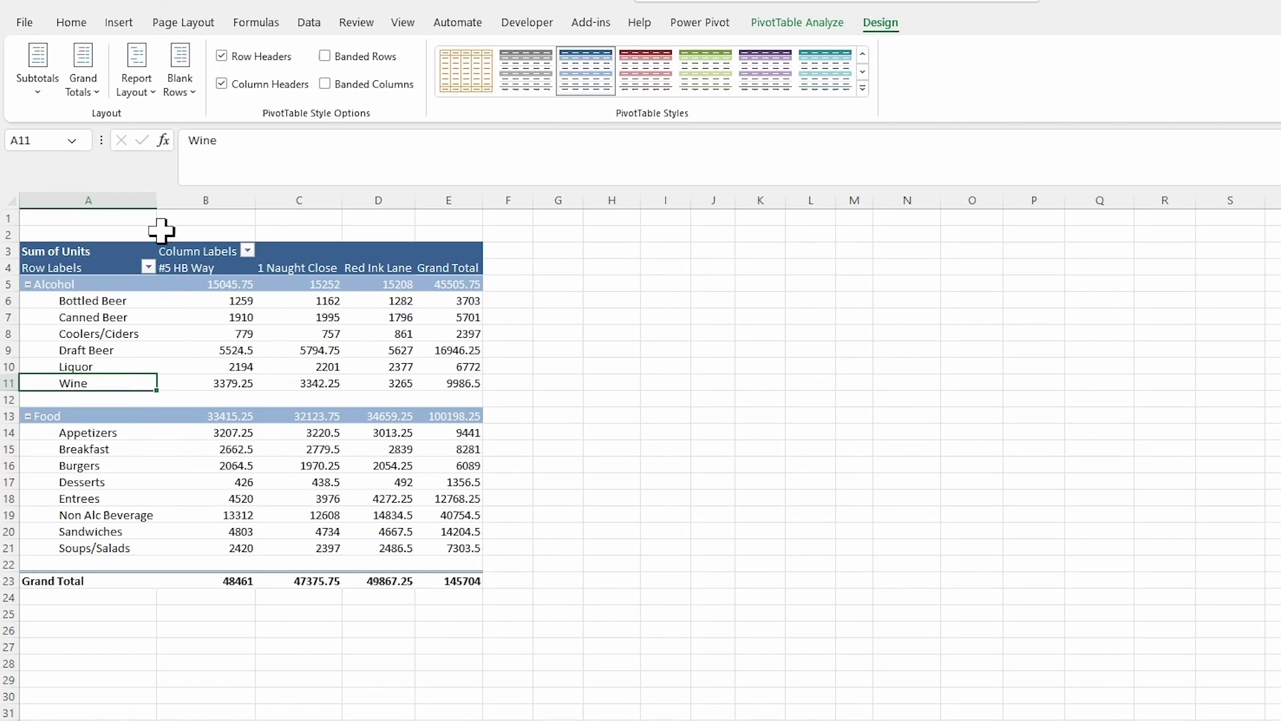
Try bottom and top subtotal placements, then set Subtotals to Do Not Show Subtotals
click(38, 91)
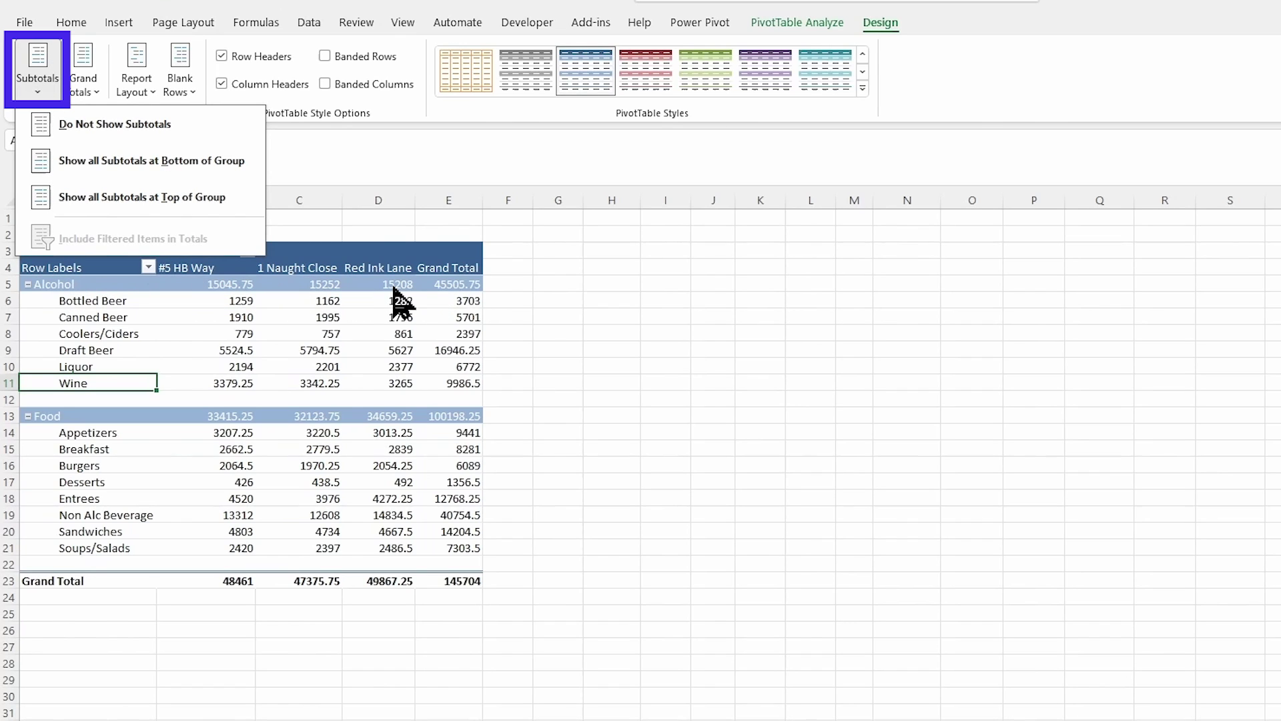
click(110, 131)
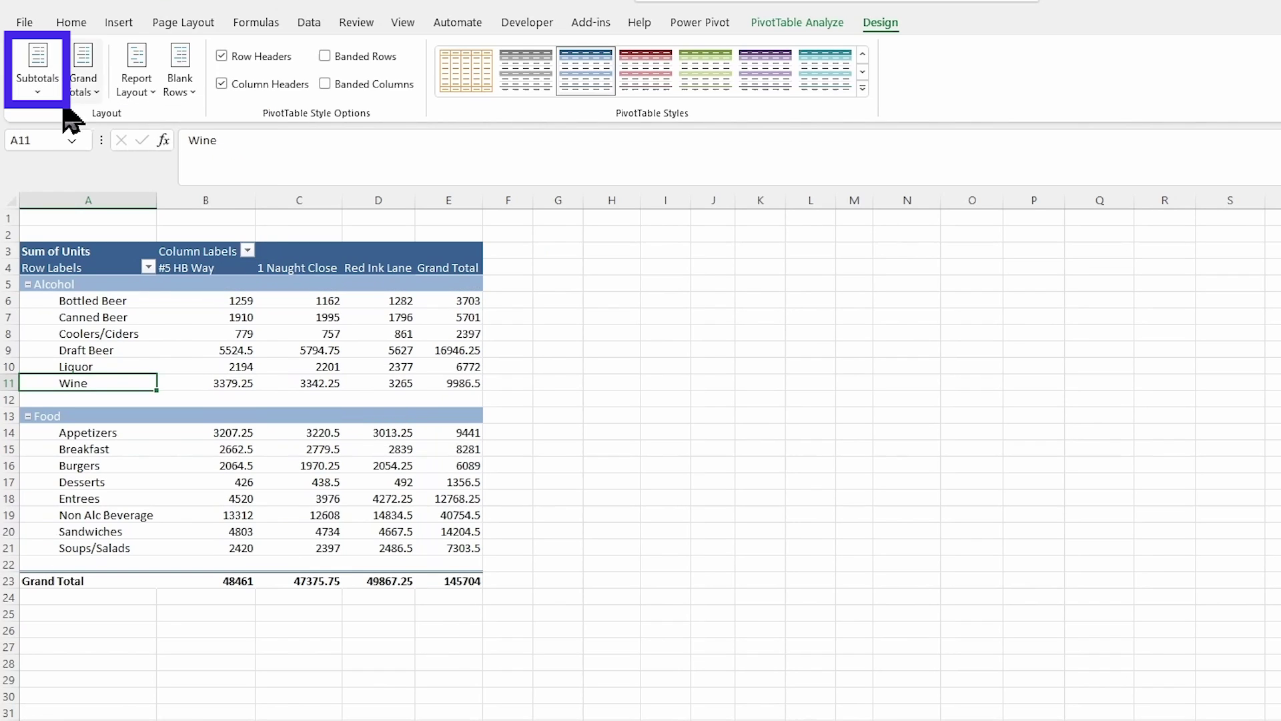
click(50, 85)
click(110, 164)
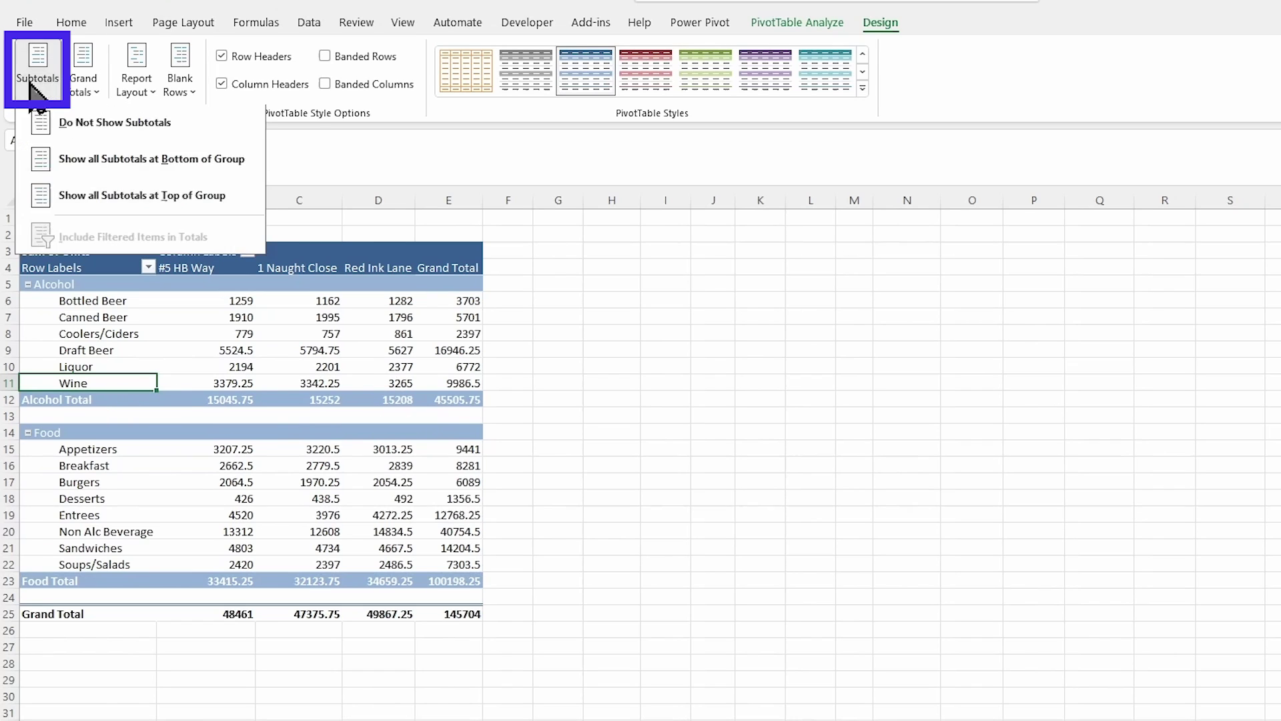
click(106, 195)
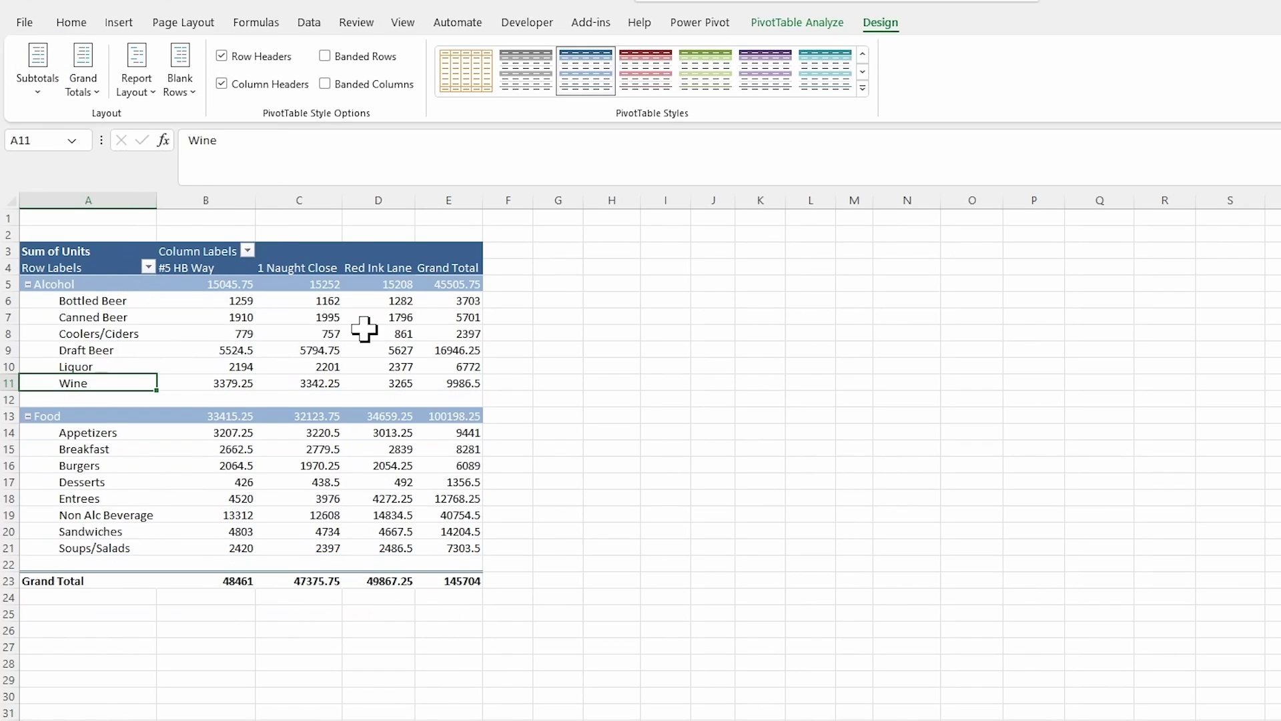
click(41, 88)
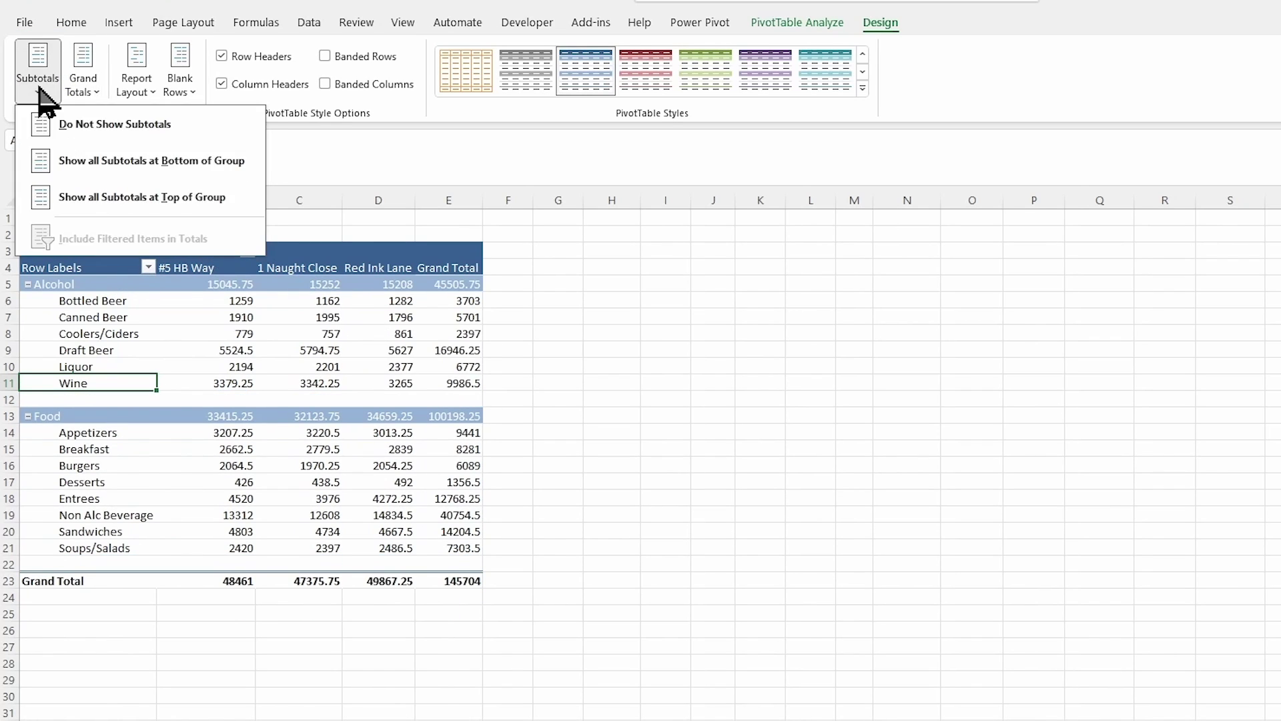
click(107, 133)
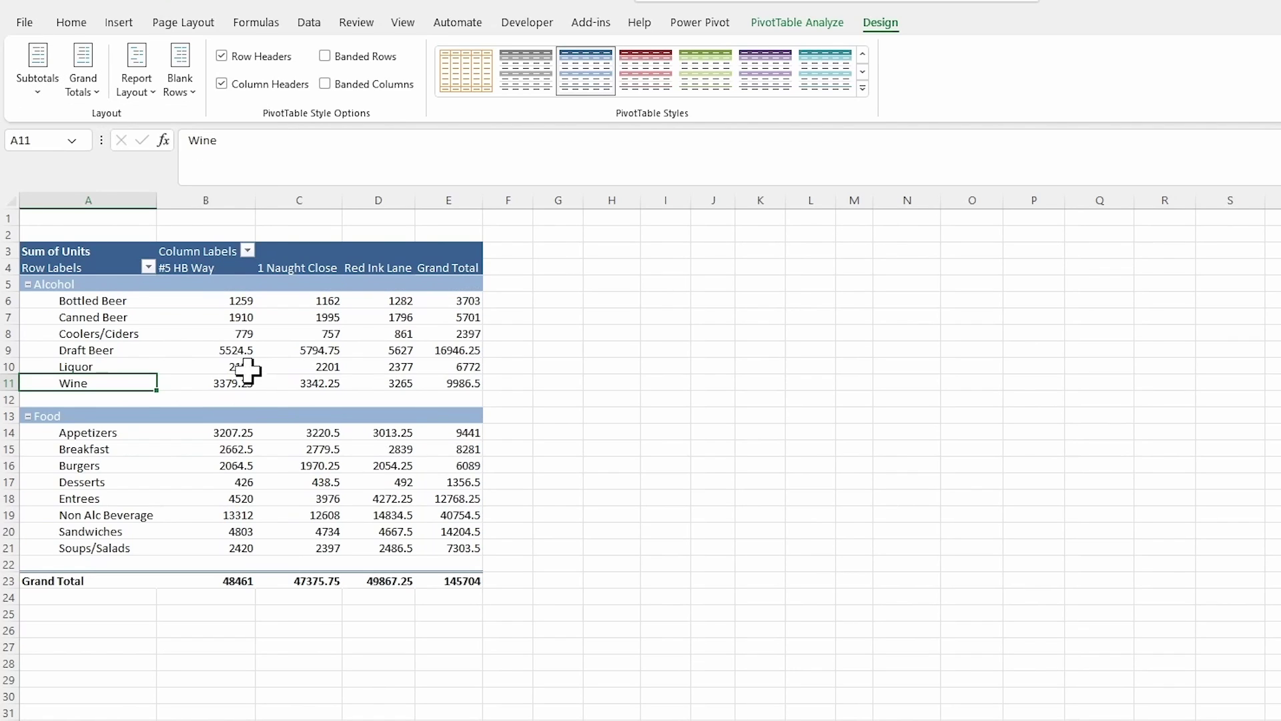
click(93, 87)
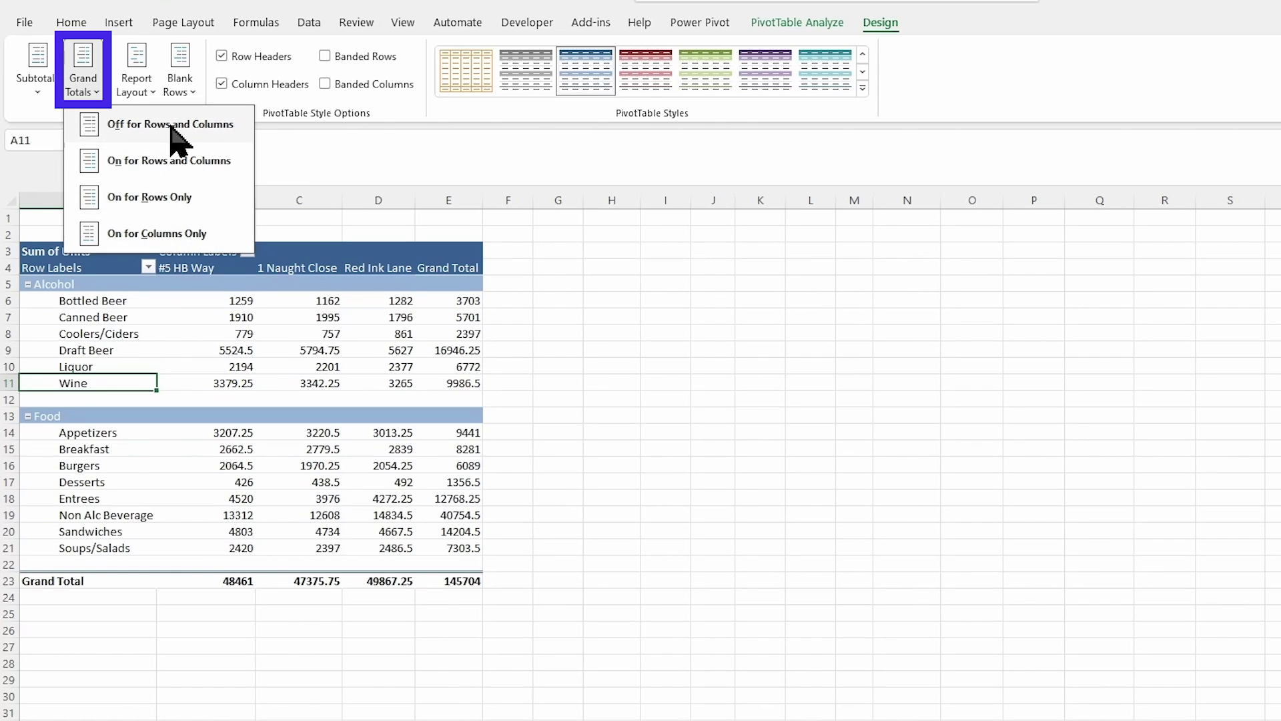
click(194, 126)
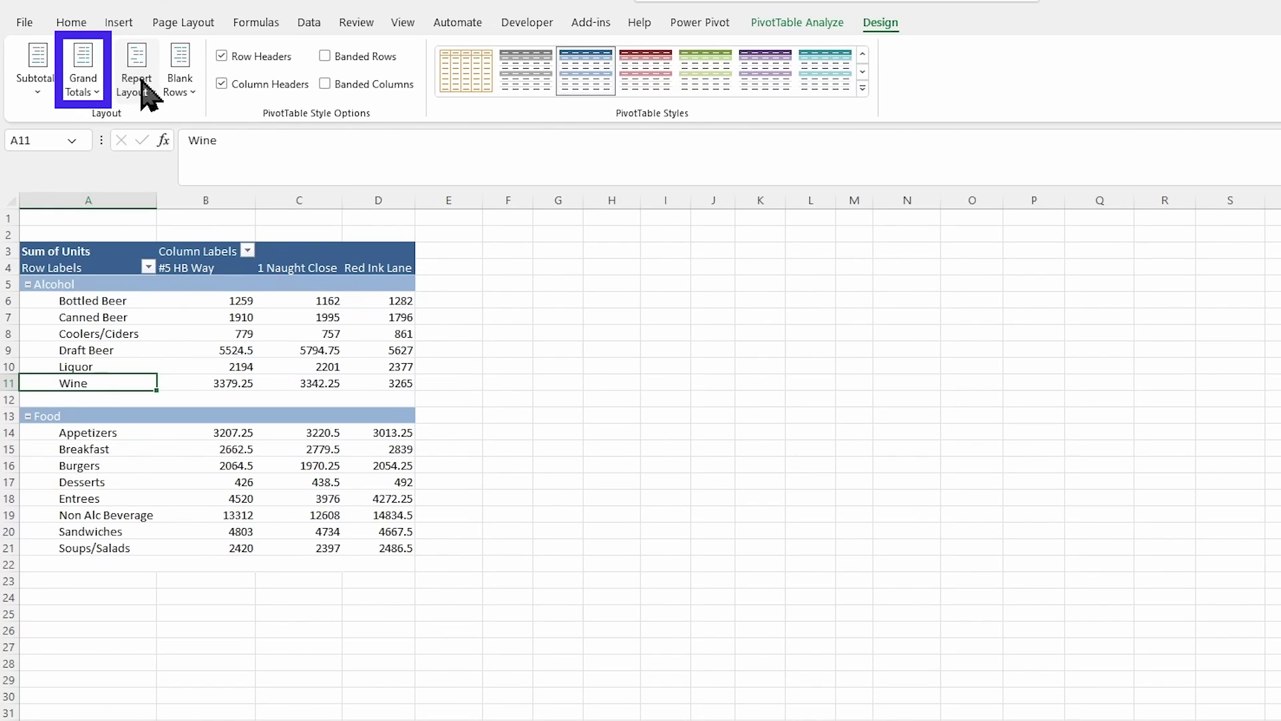
click(93, 93)
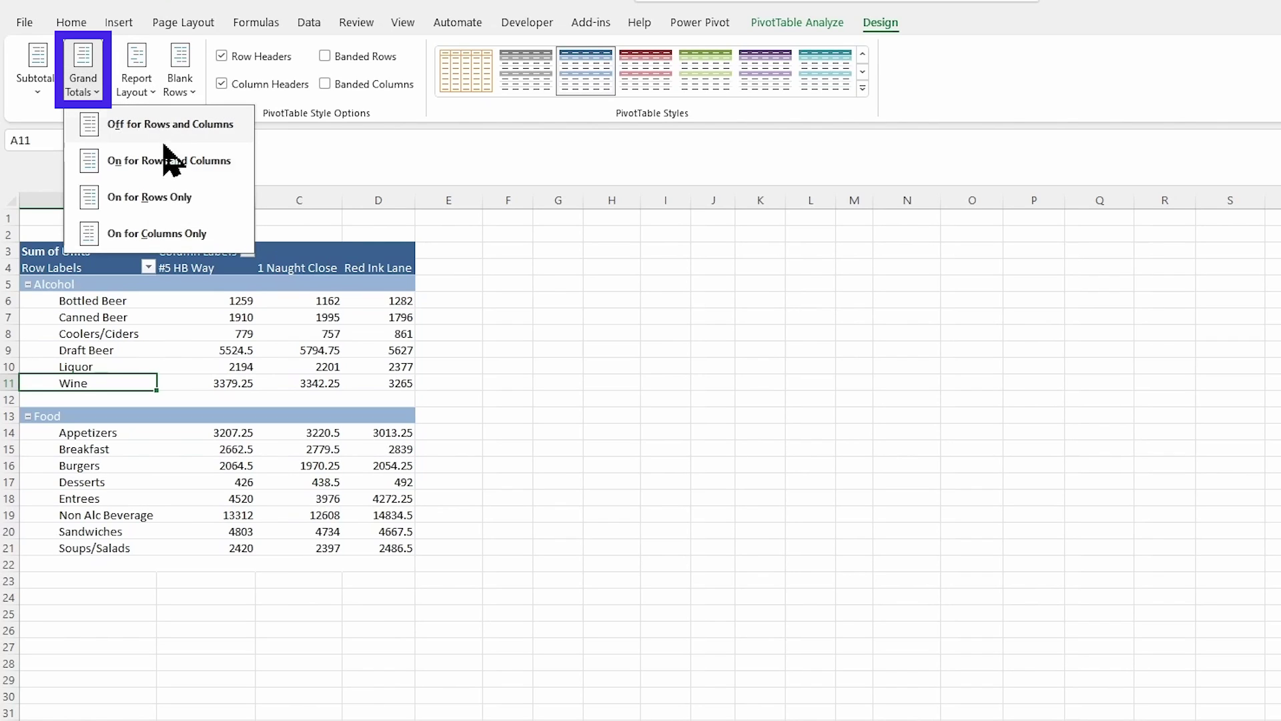
click(175, 197)
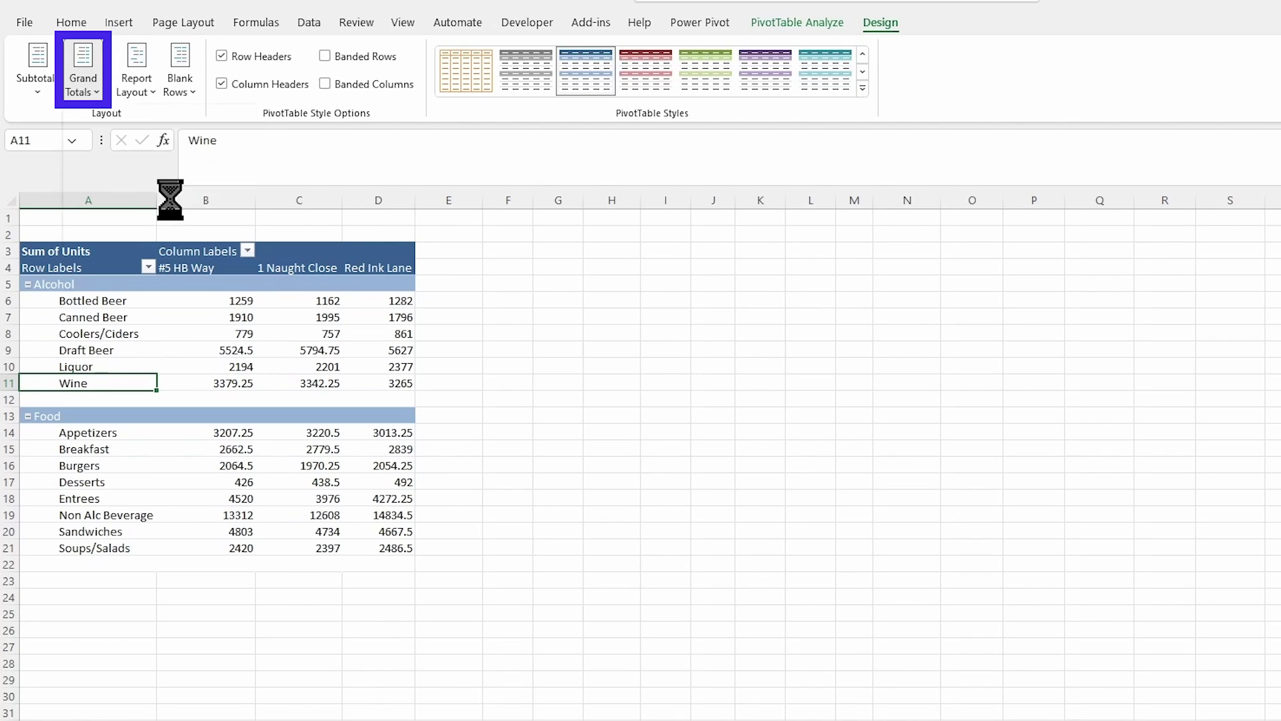
click(91, 92)
click(151, 235)
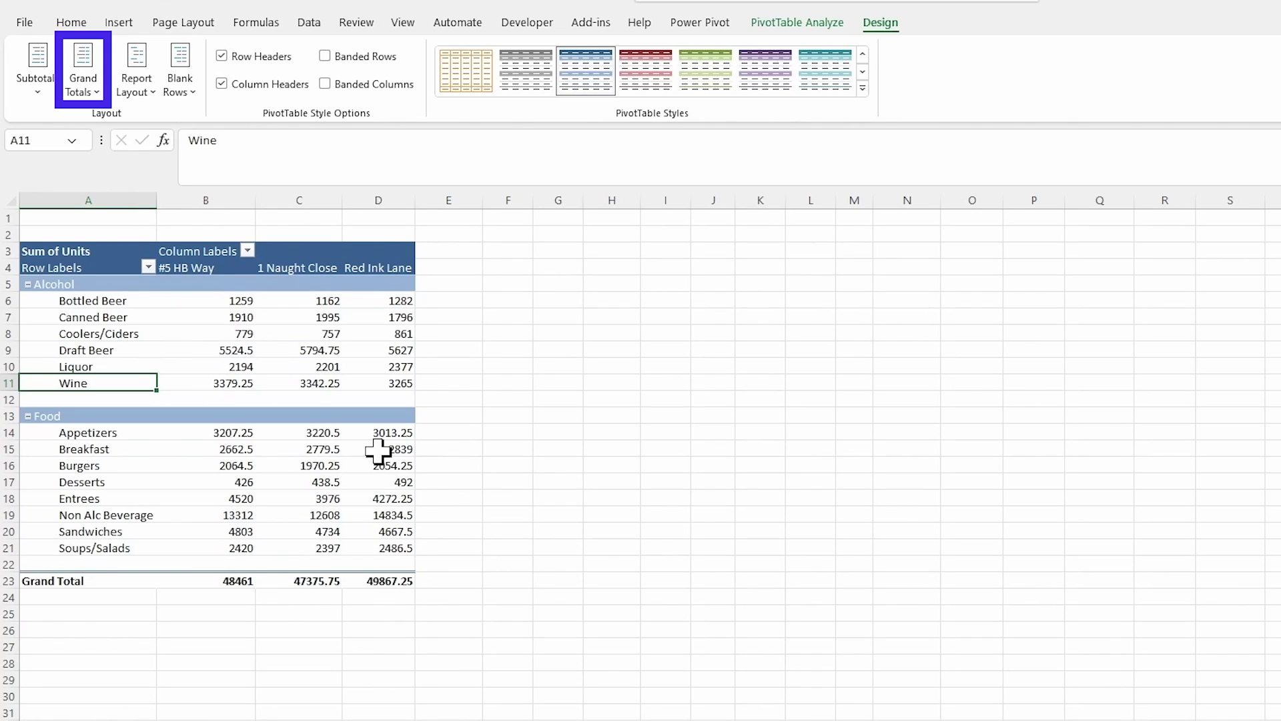
click(137, 87)
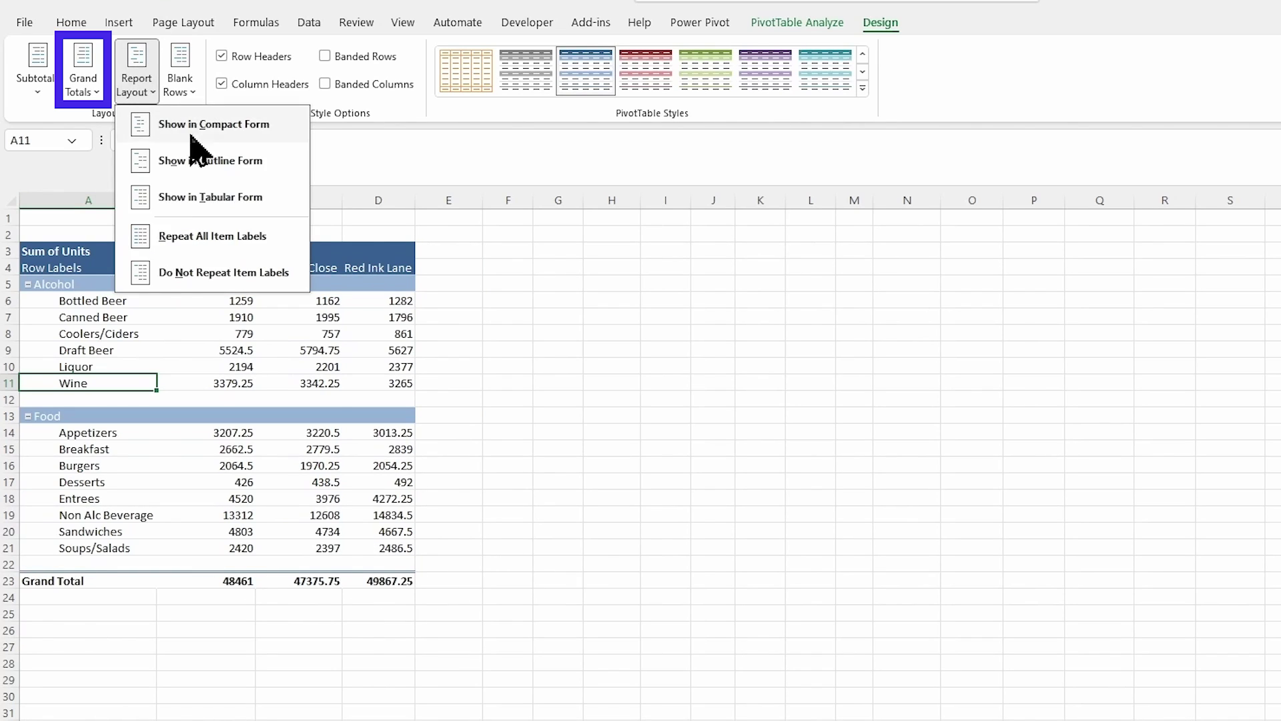
click(86, 83)
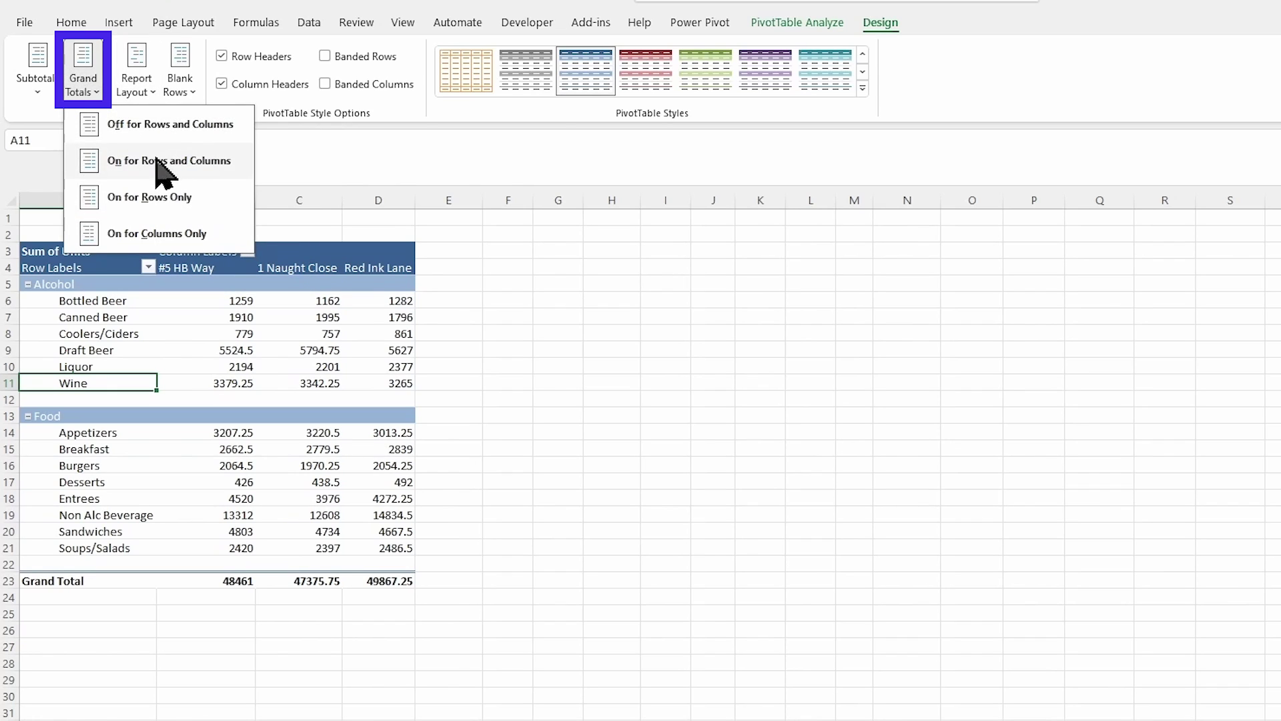
click(160, 164)
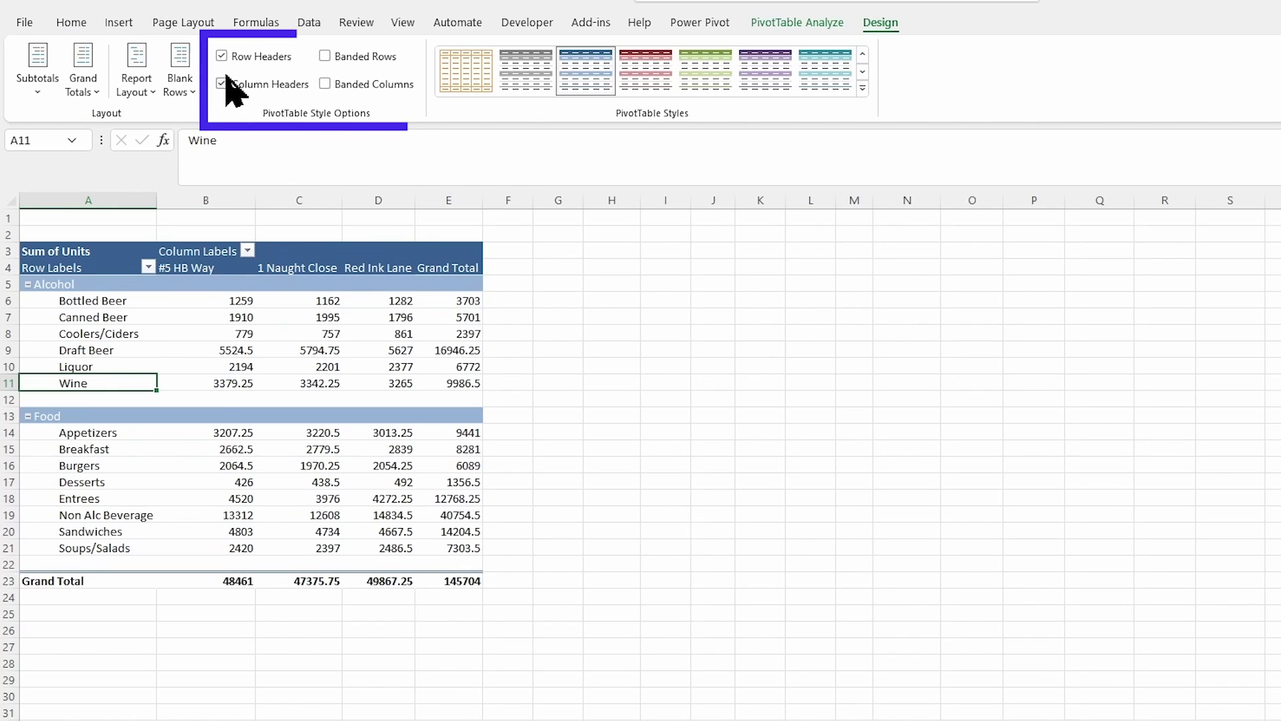
click(325, 57)
click(326, 84)
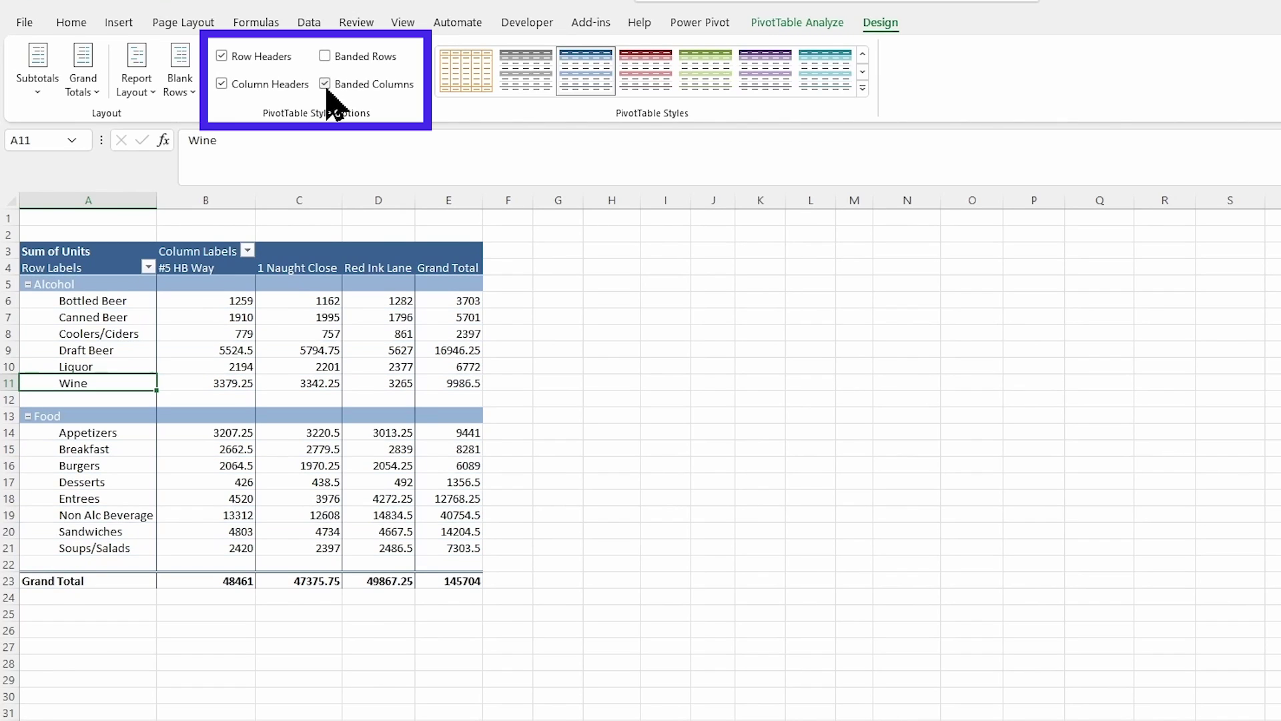
click(325, 56)
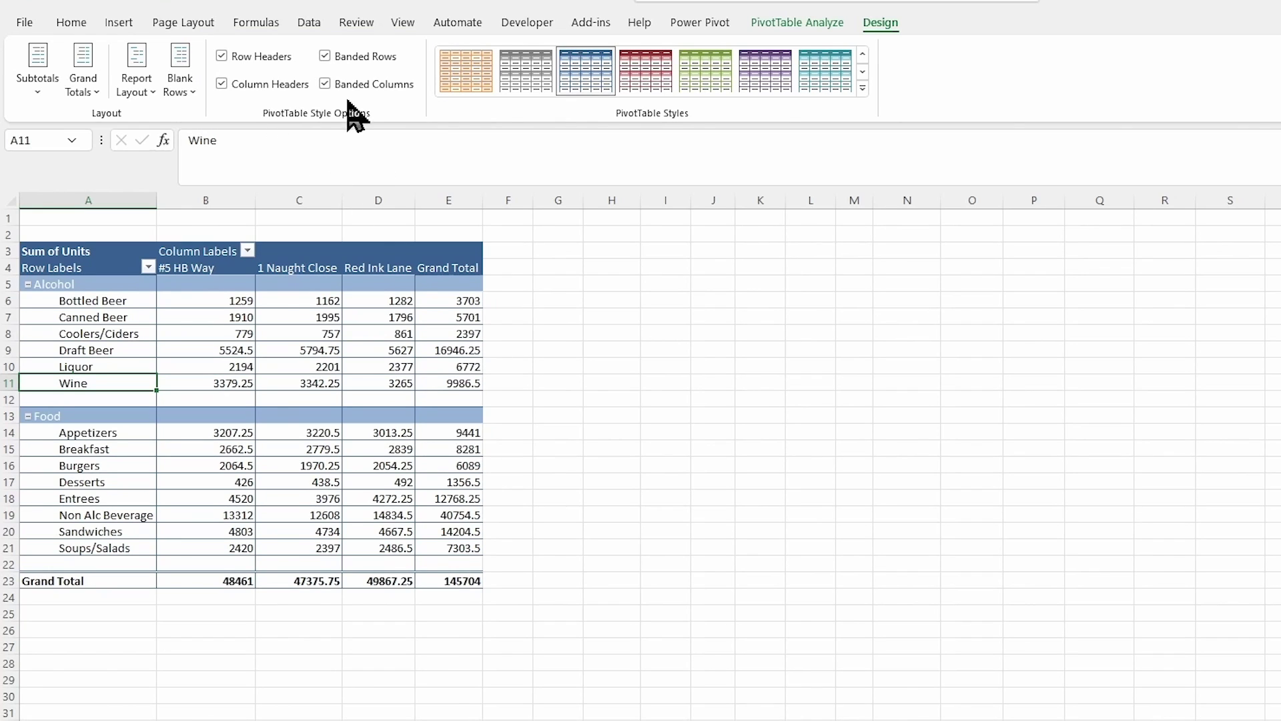
click(326, 84)
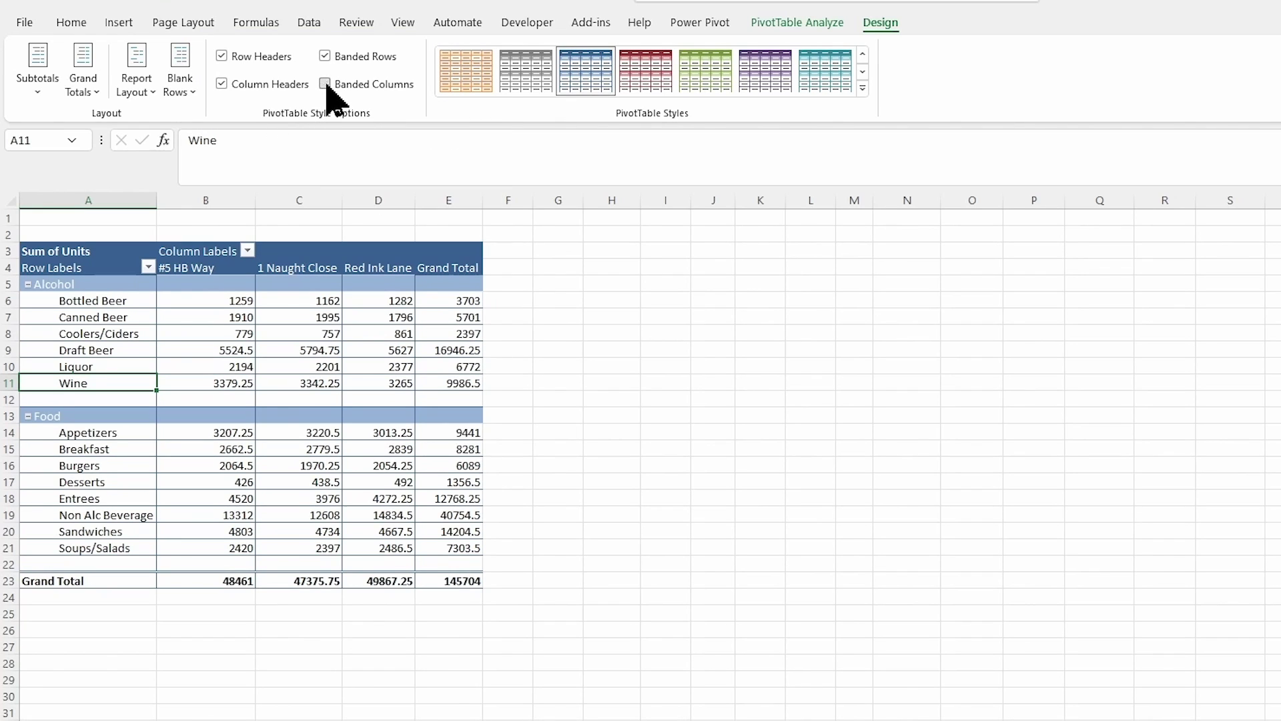
click(325, 57)
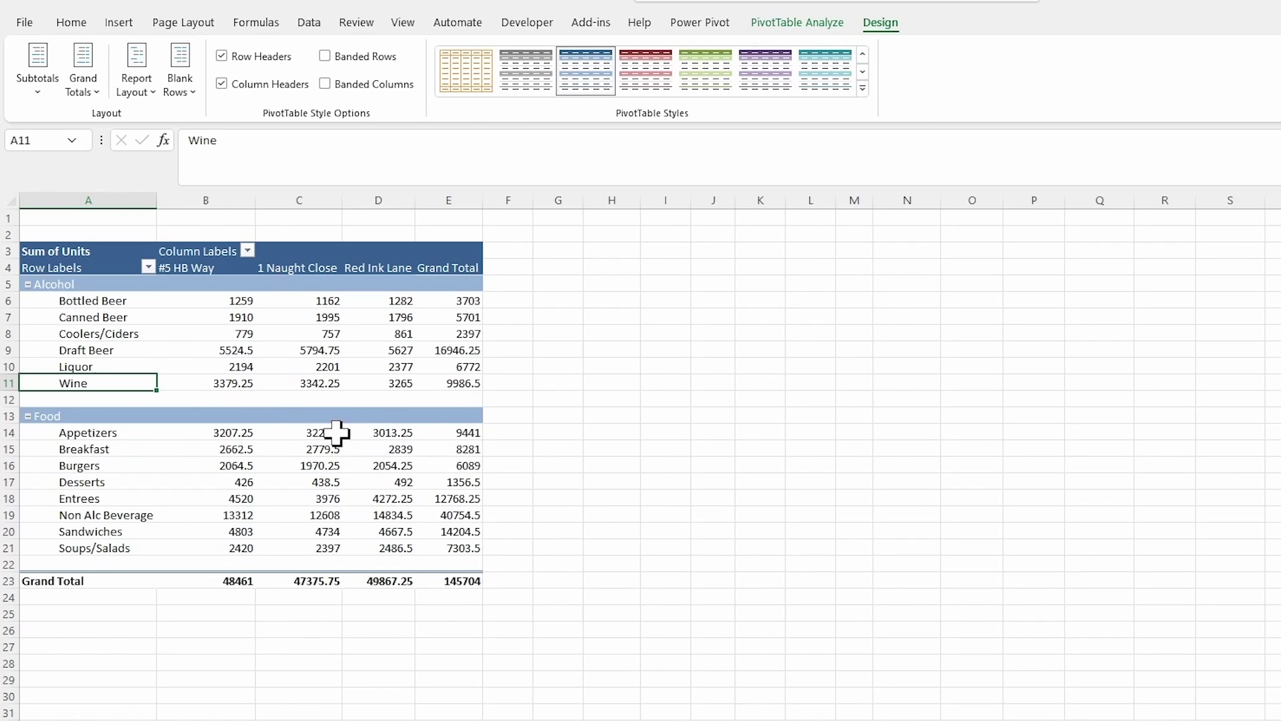
Select the Grand Total values in column E and bring up the Home formatting commands
mouse_move(290, 431)
mouse_move(465, 299)
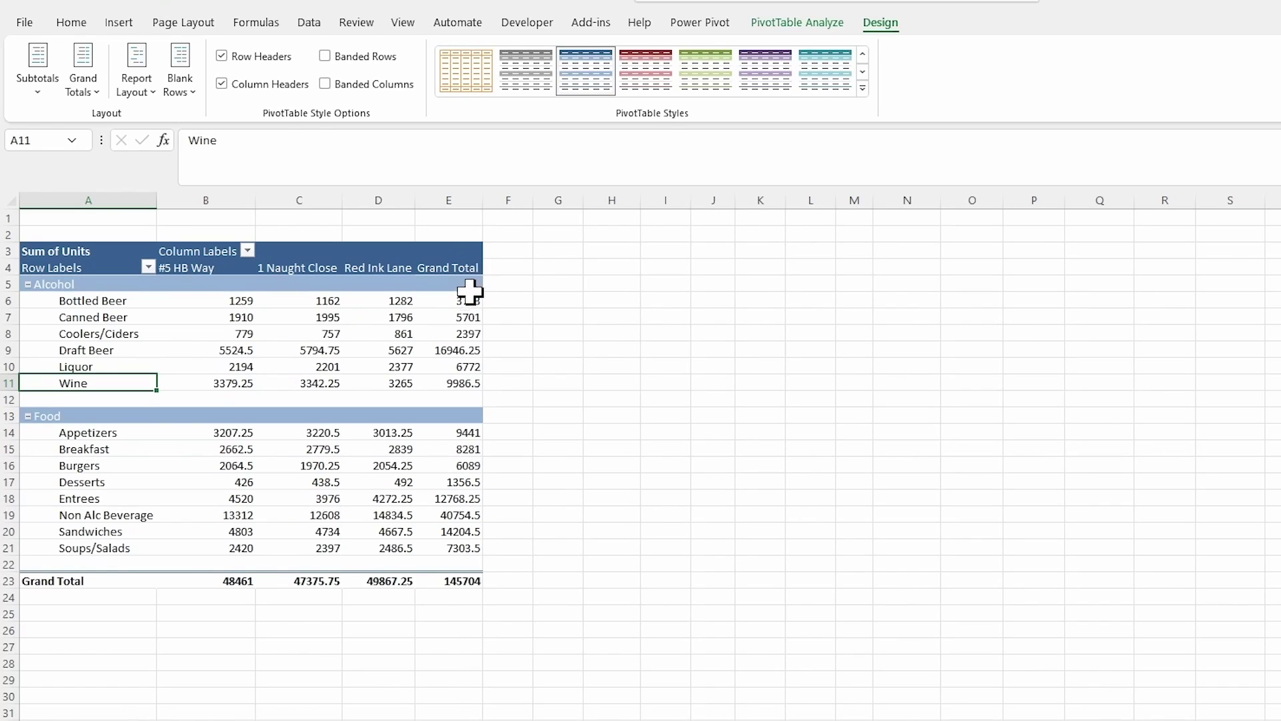
drag(465, 300, 466, 552)
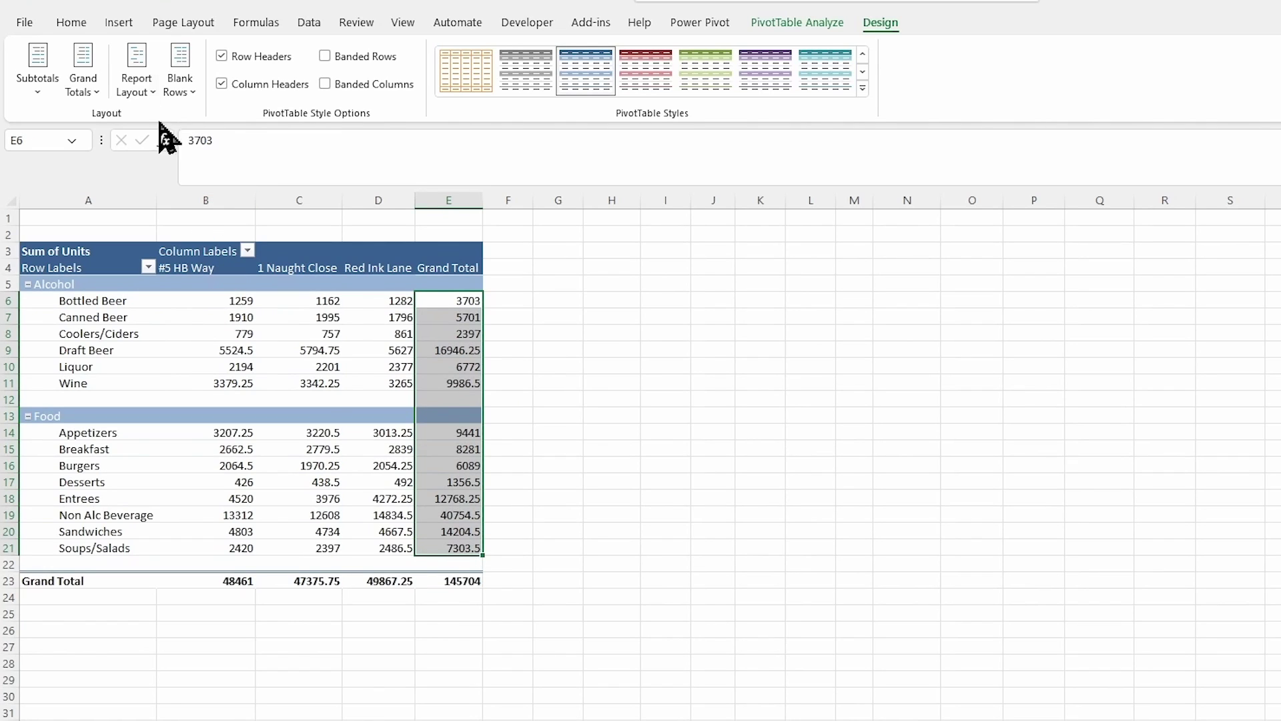
click(82, 24)
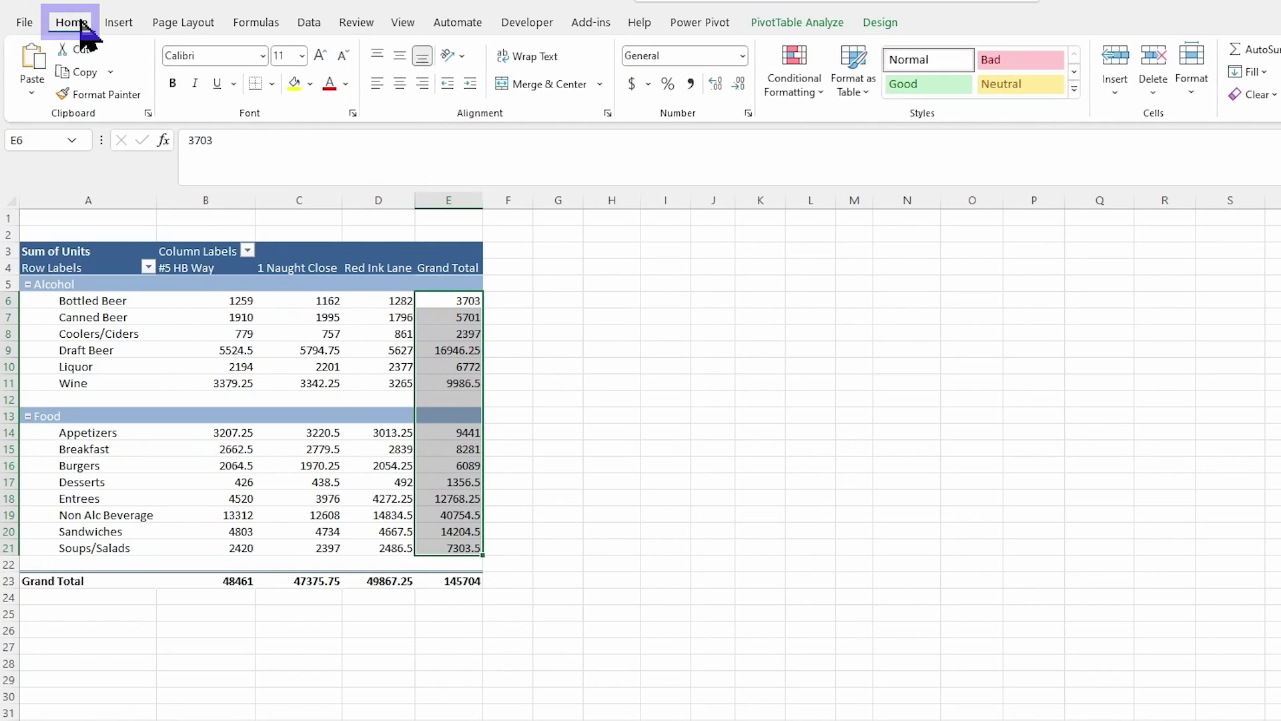
Apply blue gradient-fill data bars to Grand Total cells E6:E21, then open the data bar rule settings
click(819, 94)
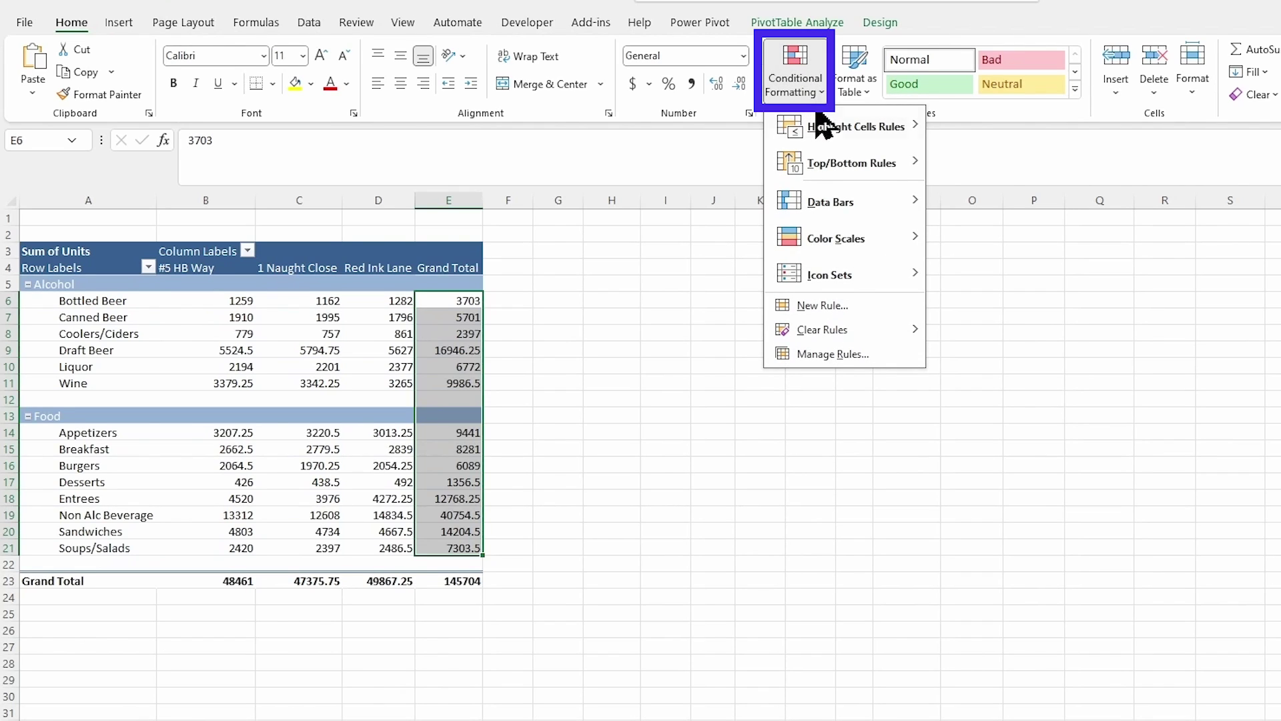
mouse_move(826, 210)
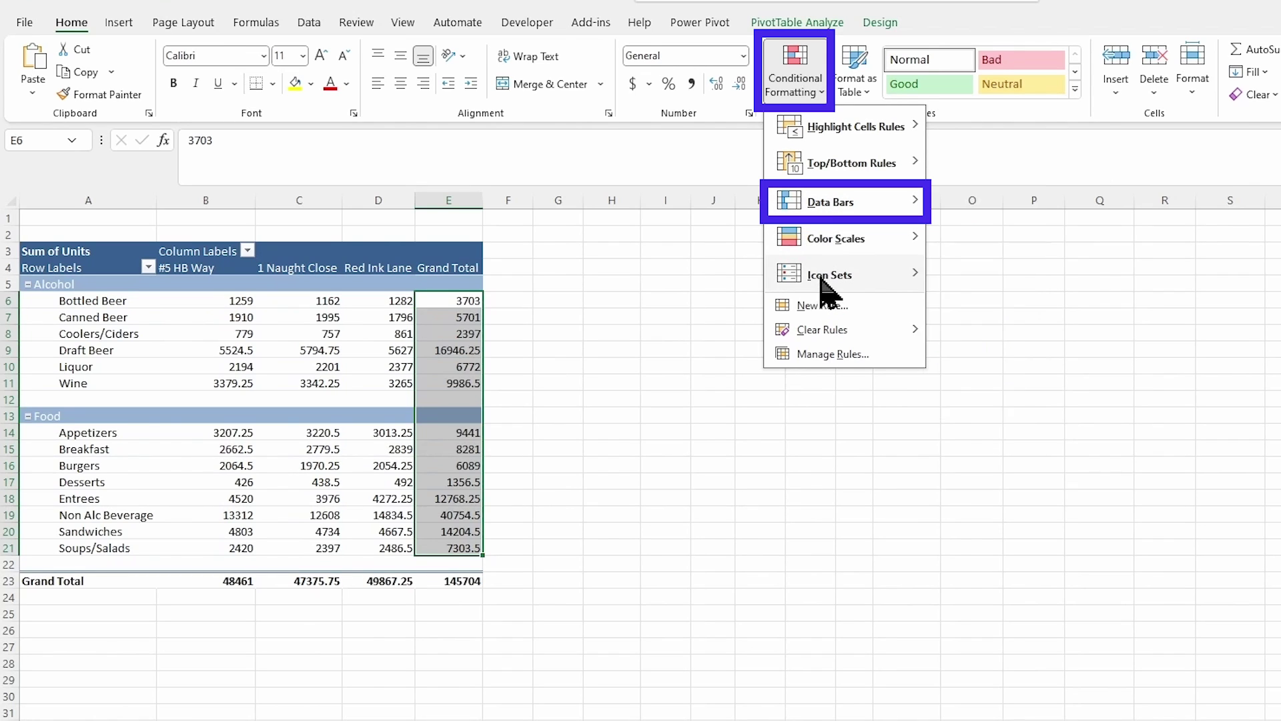
mouse_move(828, 285)
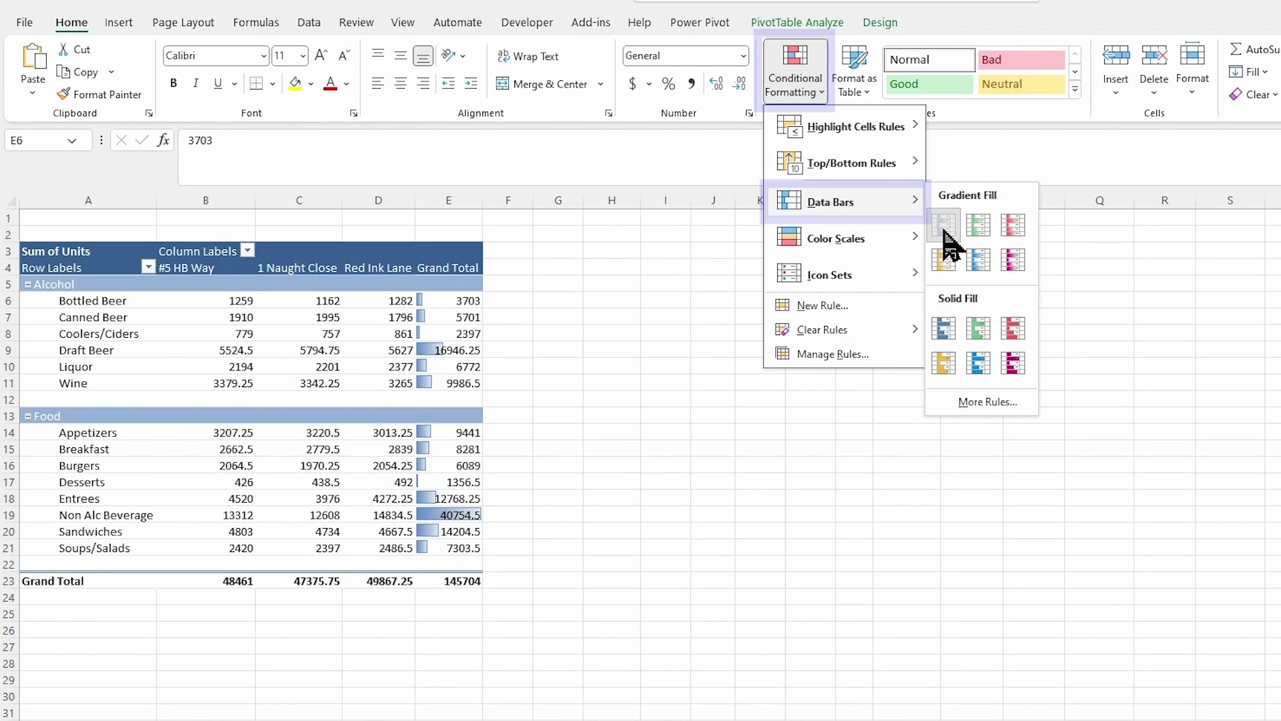
click(944, 227)
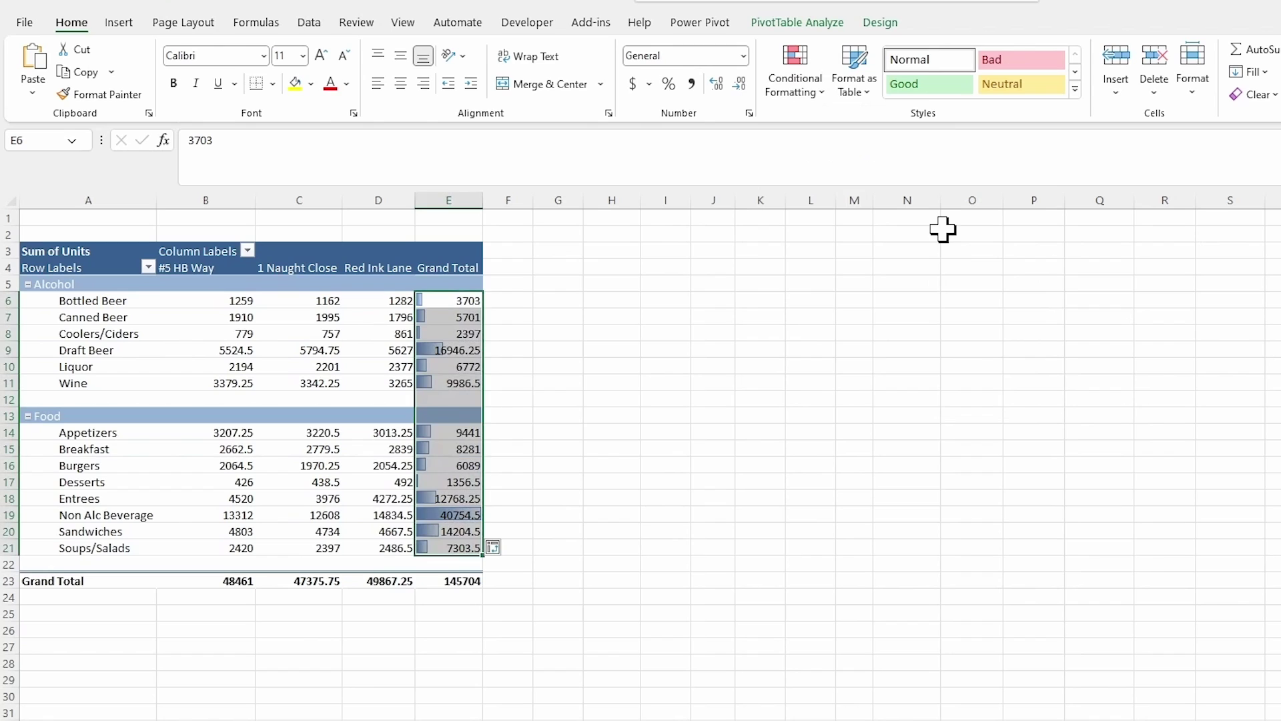
click(818, 98)
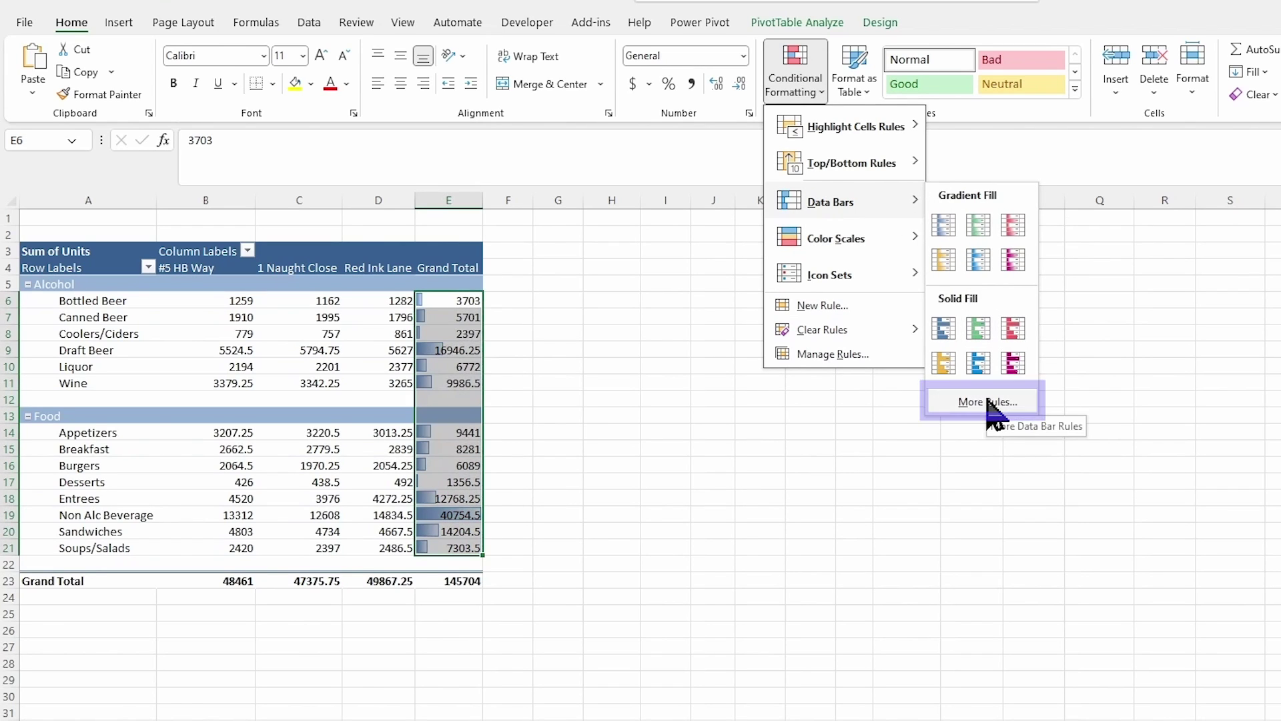
click(992, 408)
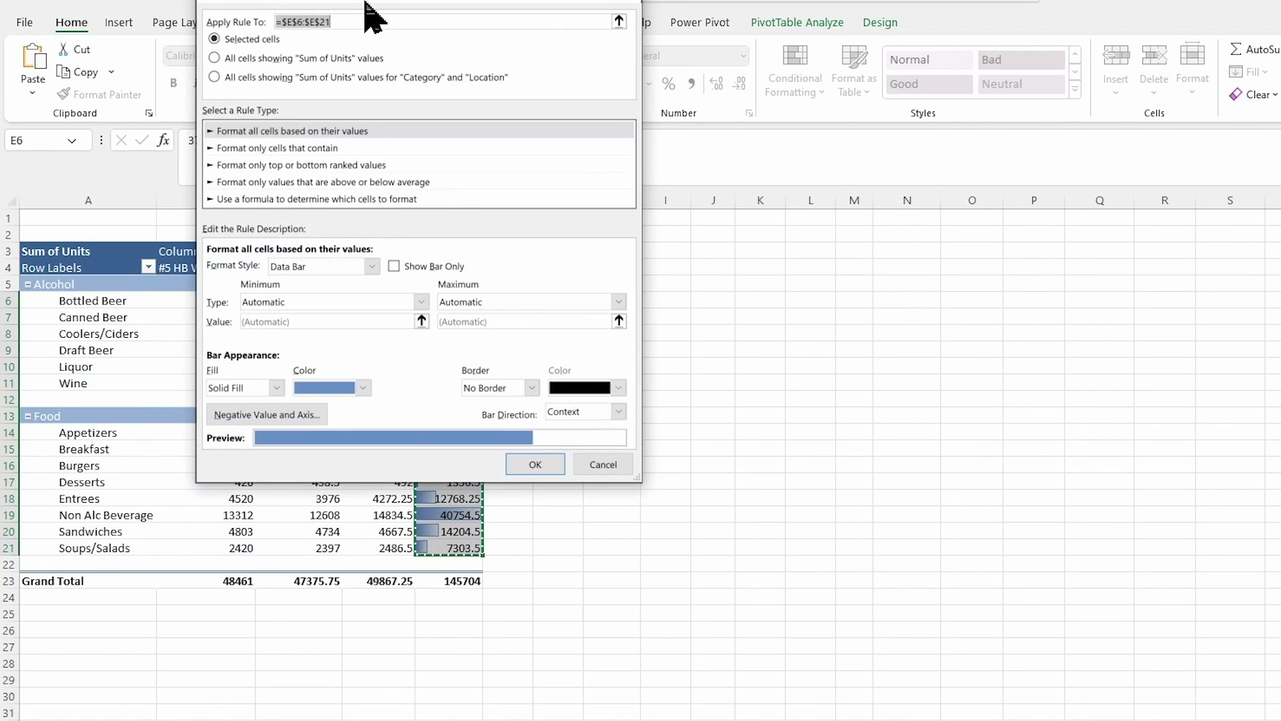
Set the data bar rule to Show Bar Only with Gradient Fill and confirm it
drag(365, 2, 742, 200)
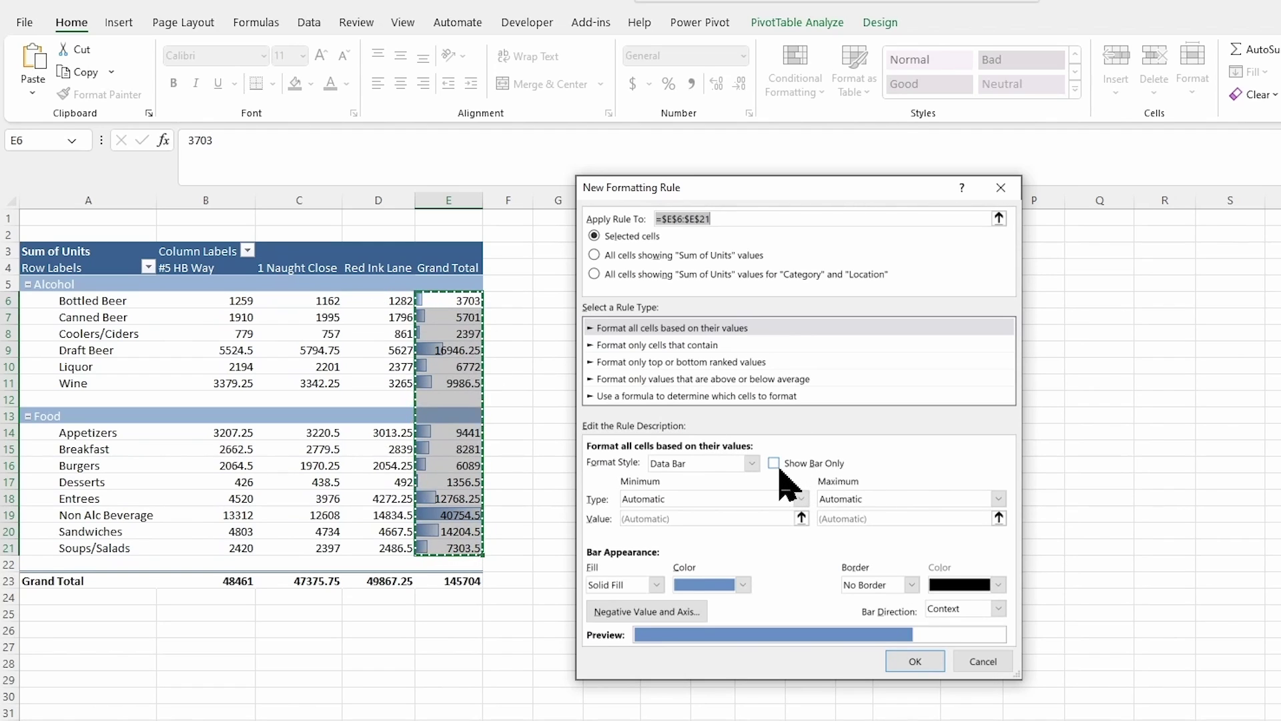
click(774, 462)
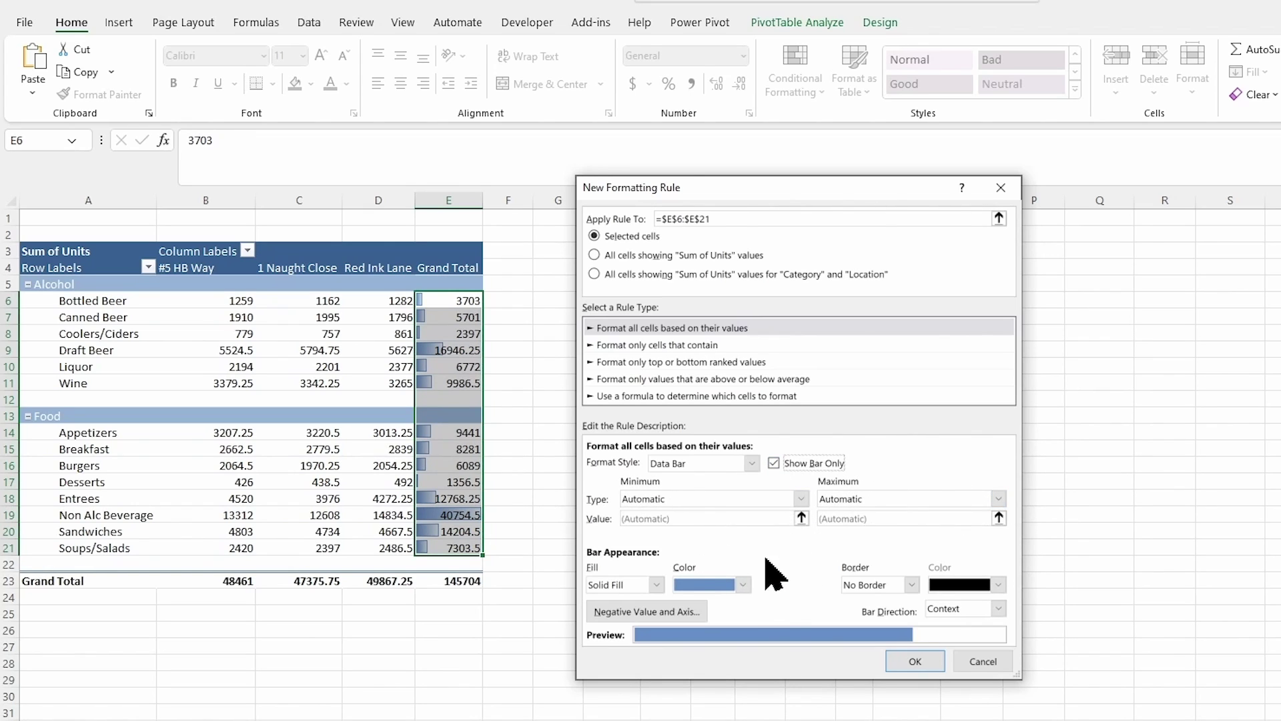
click(656, 586)
click(661, 599)
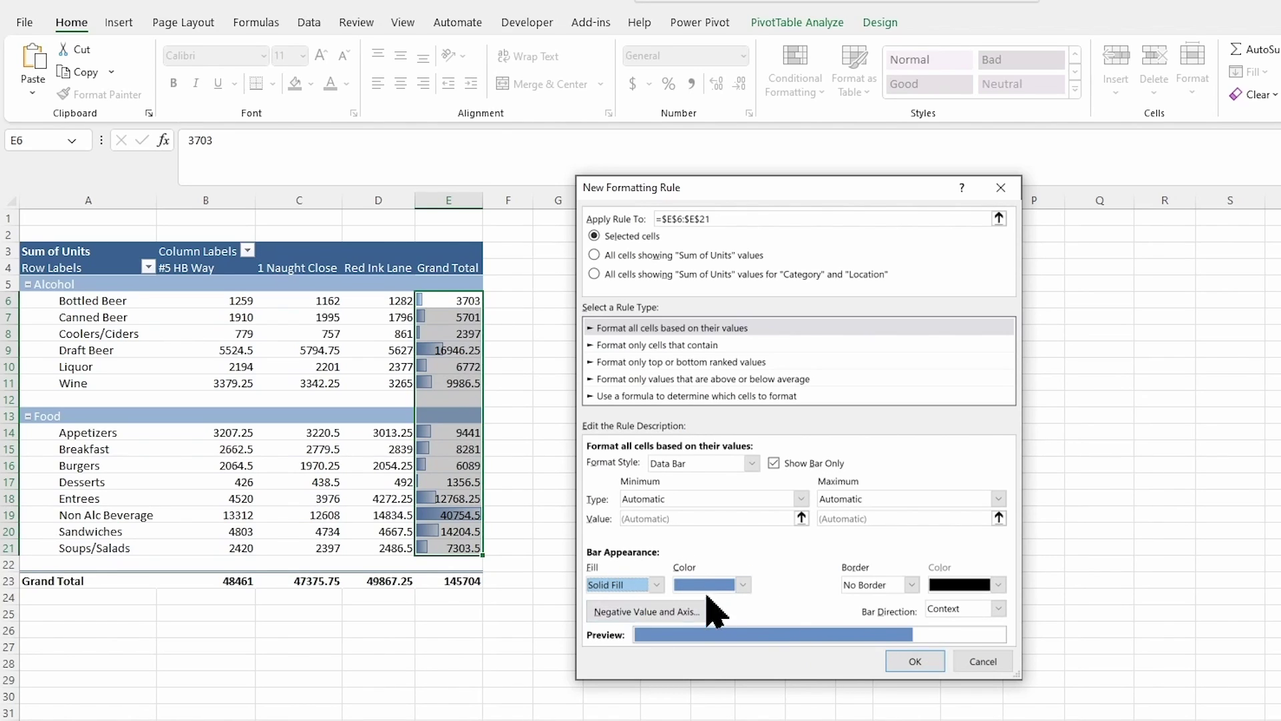
click(657, 585)
click(639, 613)
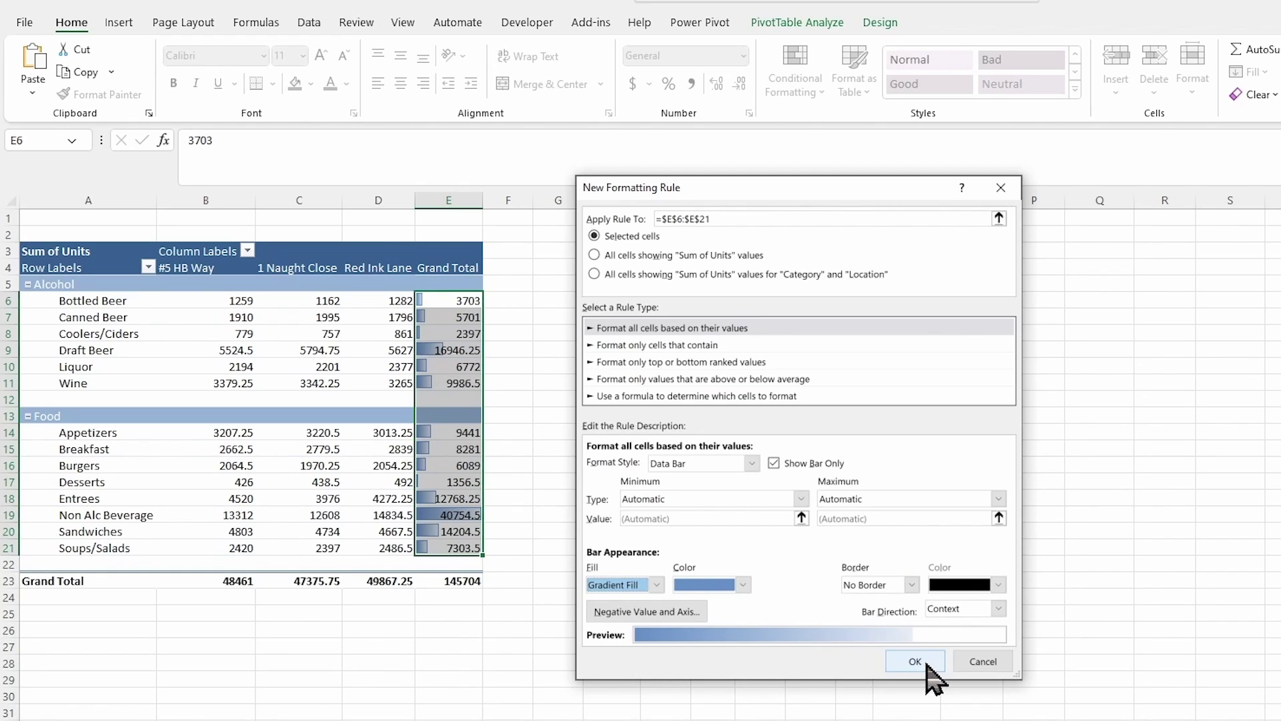
click(928, 662)
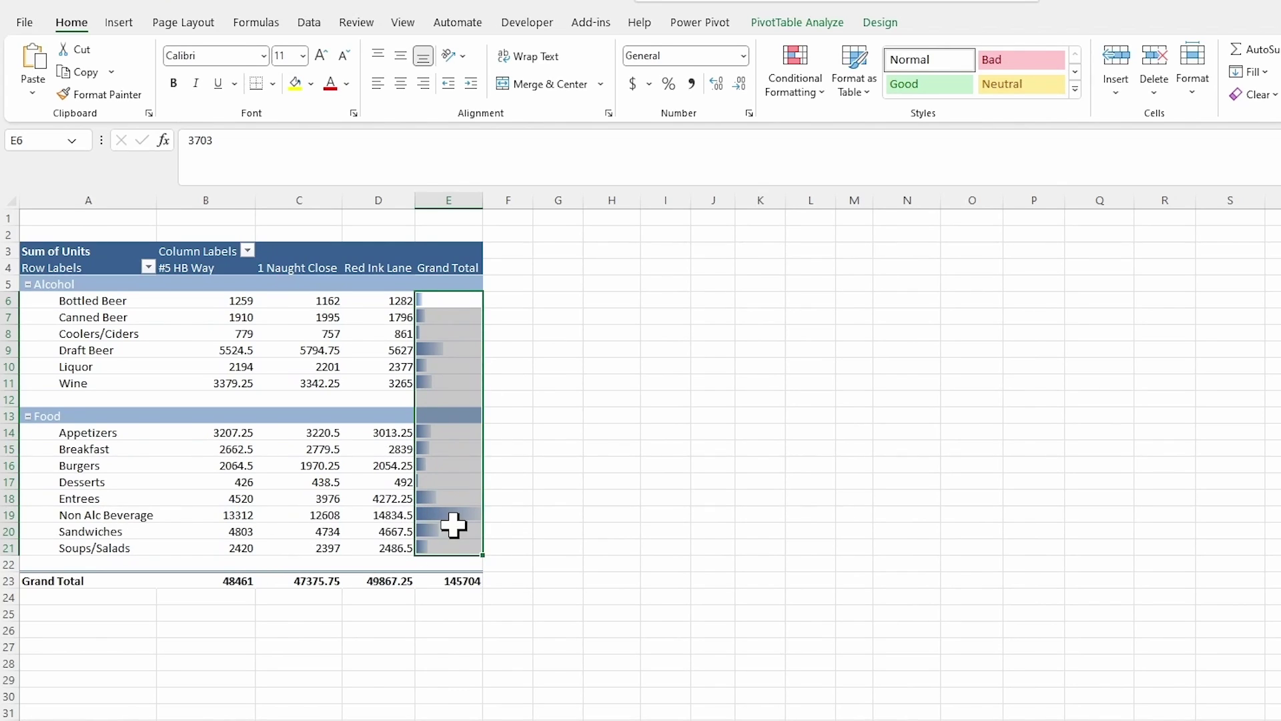
click(364, 530)
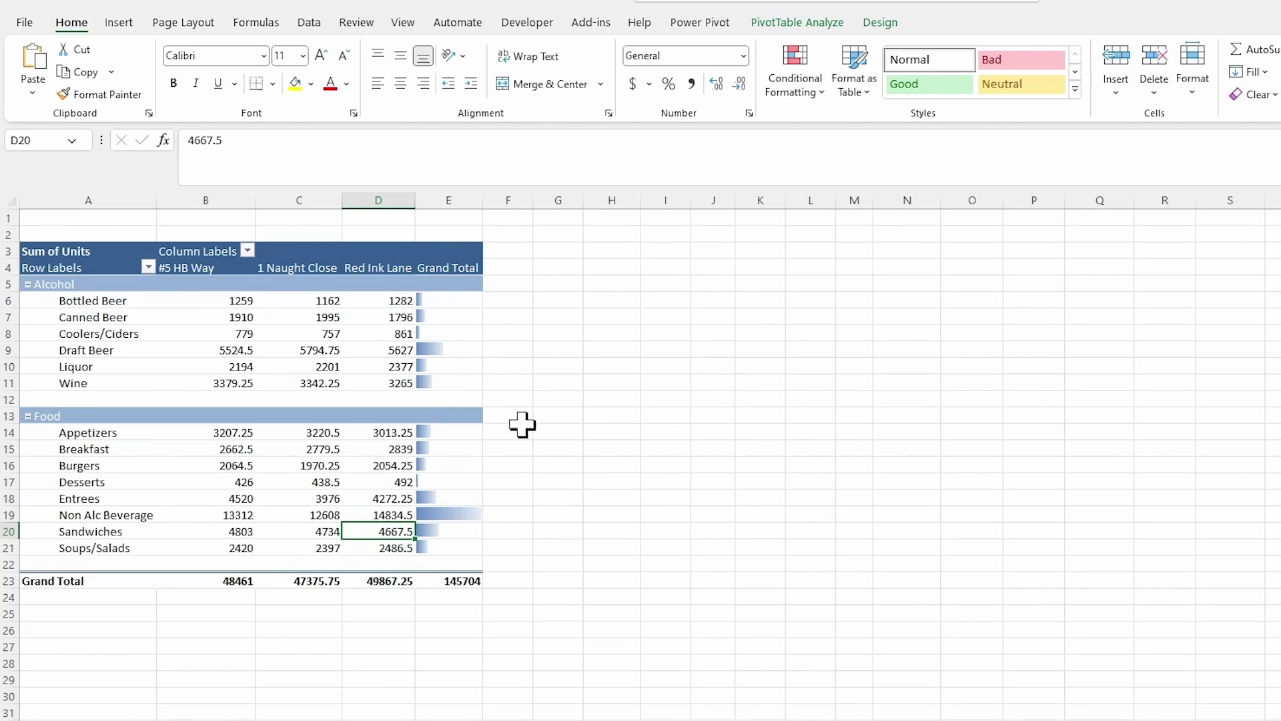
mouse_move(428, 387)
mouse_move(223, 435)
click(214, 298)
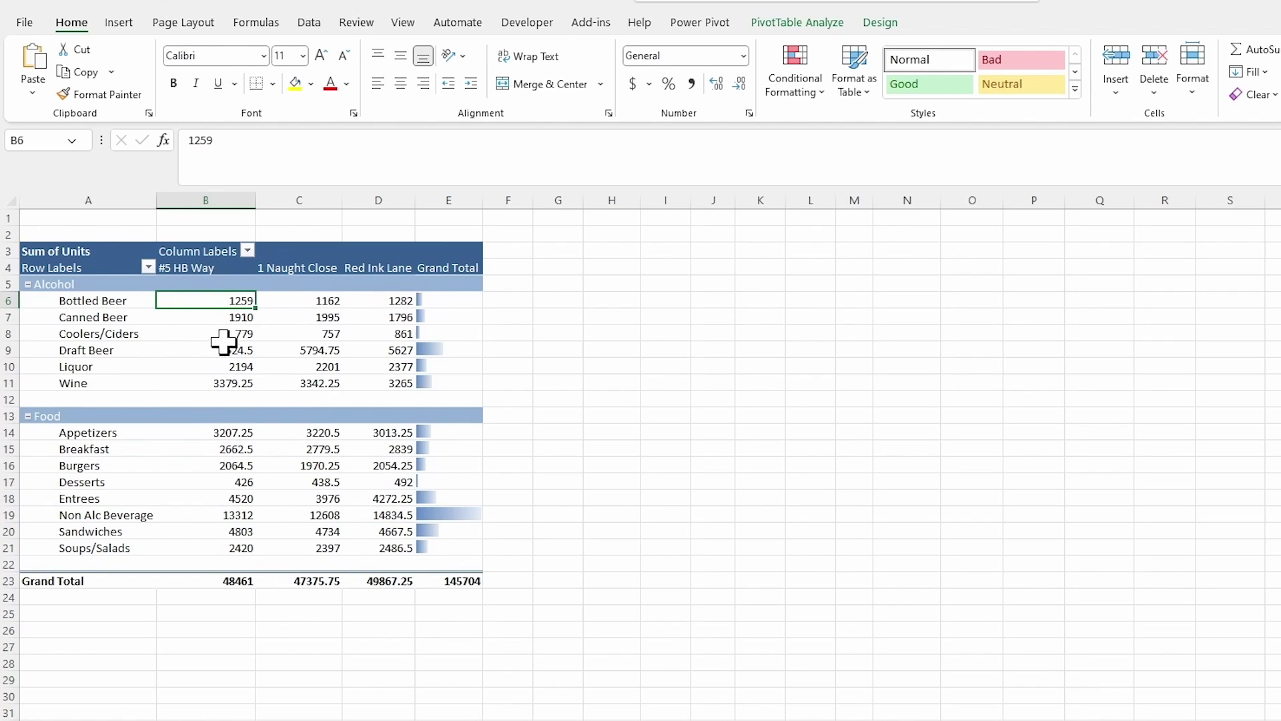
Select the pivot value cells B6:E21 with Ctrl+Shift+arrows and open Format Cells with Ctrl+1
mouse_move(227, 330)
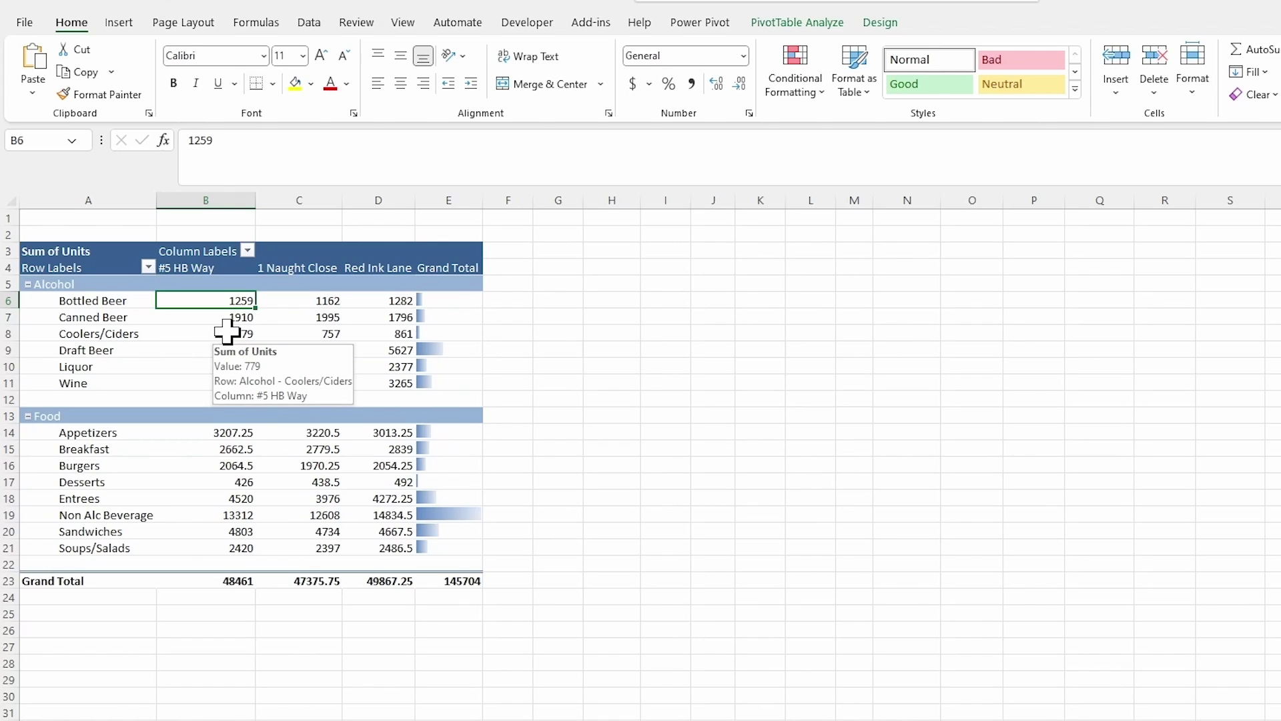
key(ctrl+shift+Down)
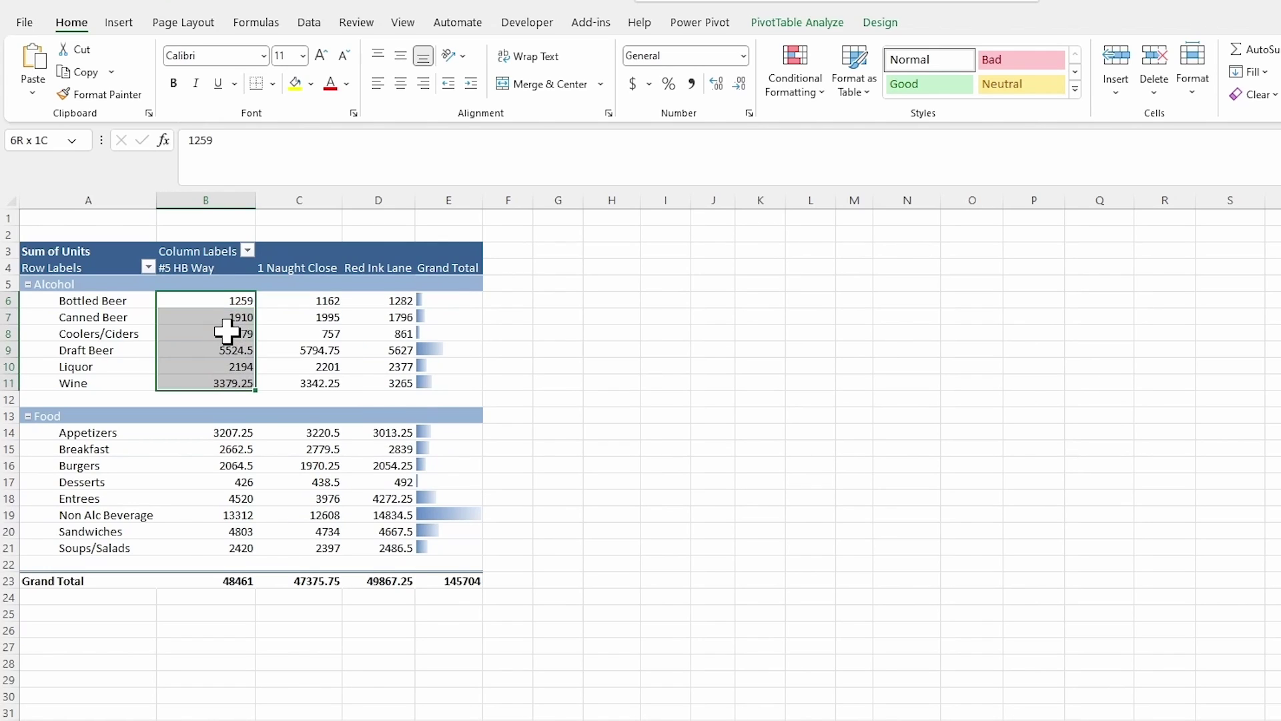
key(ctrl+shift+Down)
key(ctrl+shift+Down)
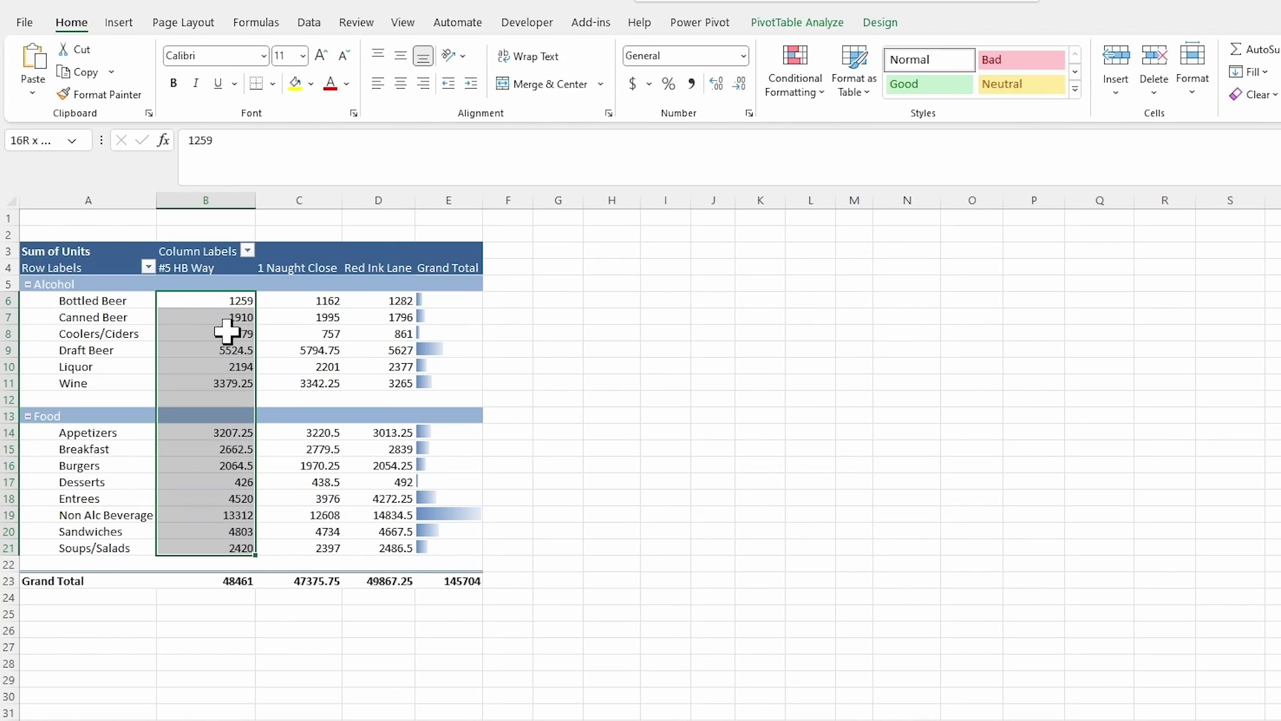
key(ctrl+shift+Right)
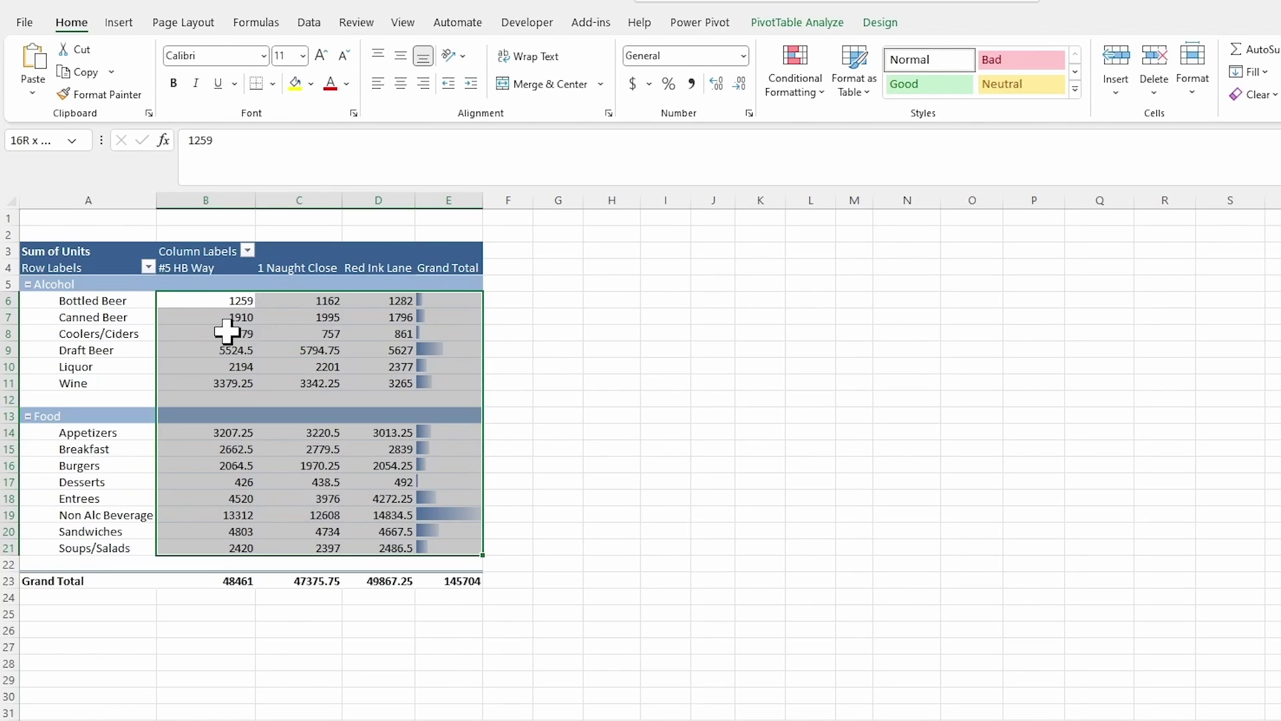
key(ctrl+1)
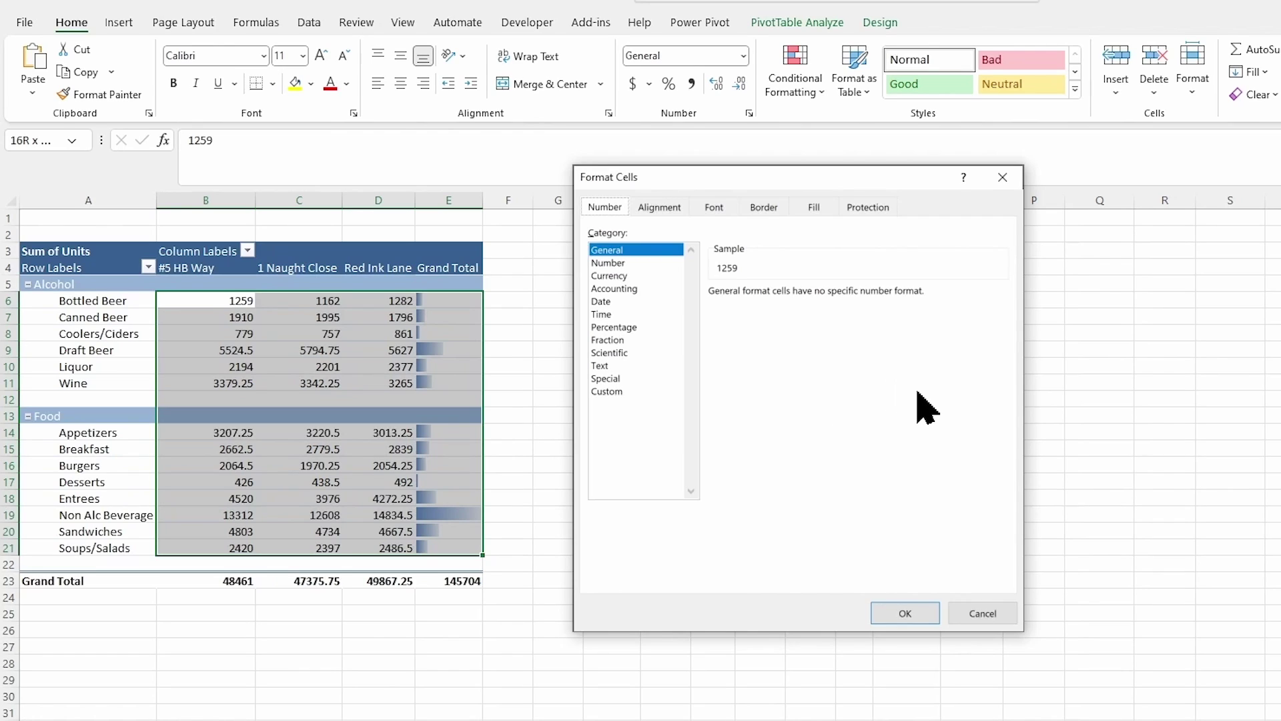
Format the values in rows 6–21 as Currency with two decimals, e.g. $1,259.00
click(627, 276)
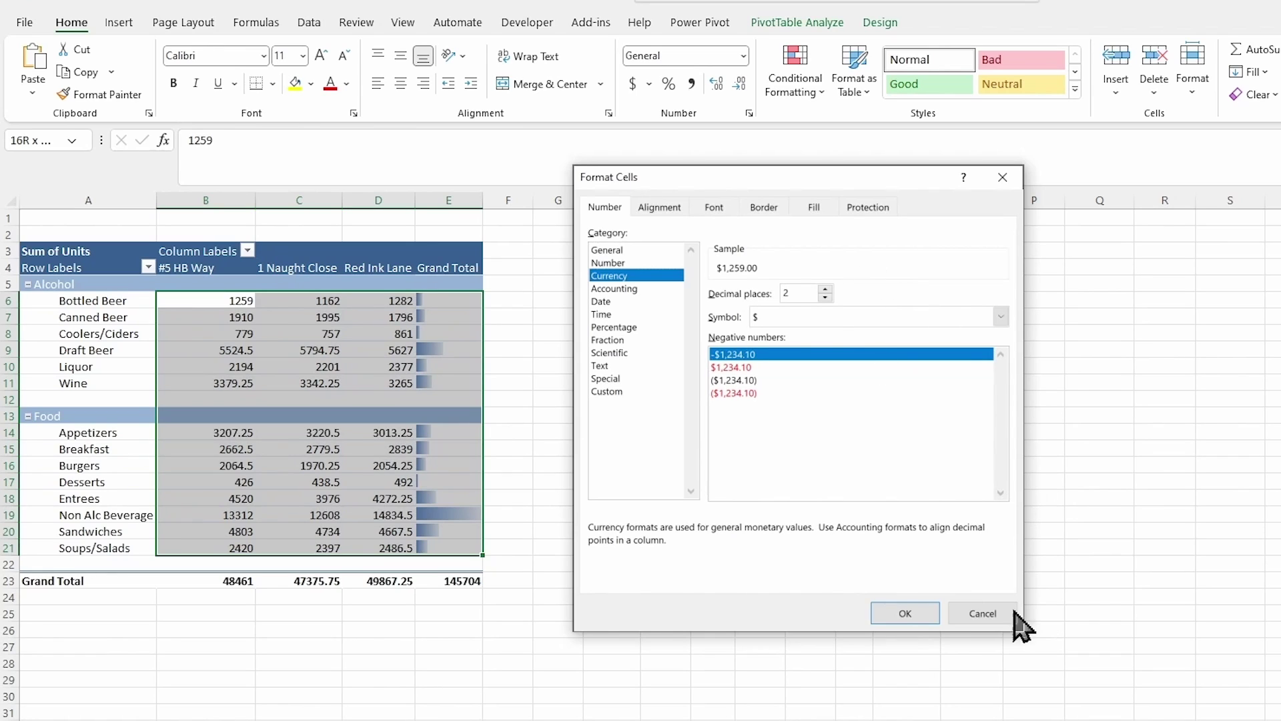
click(918, 617)
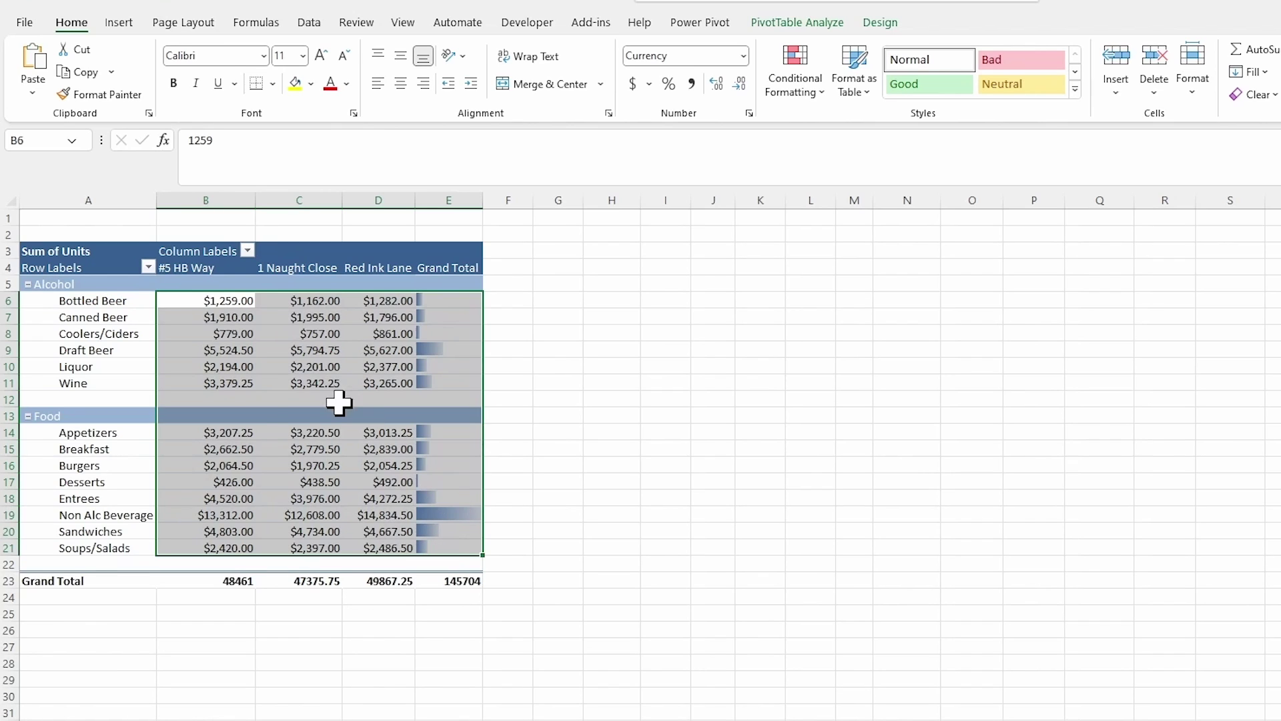
click(790, 24)
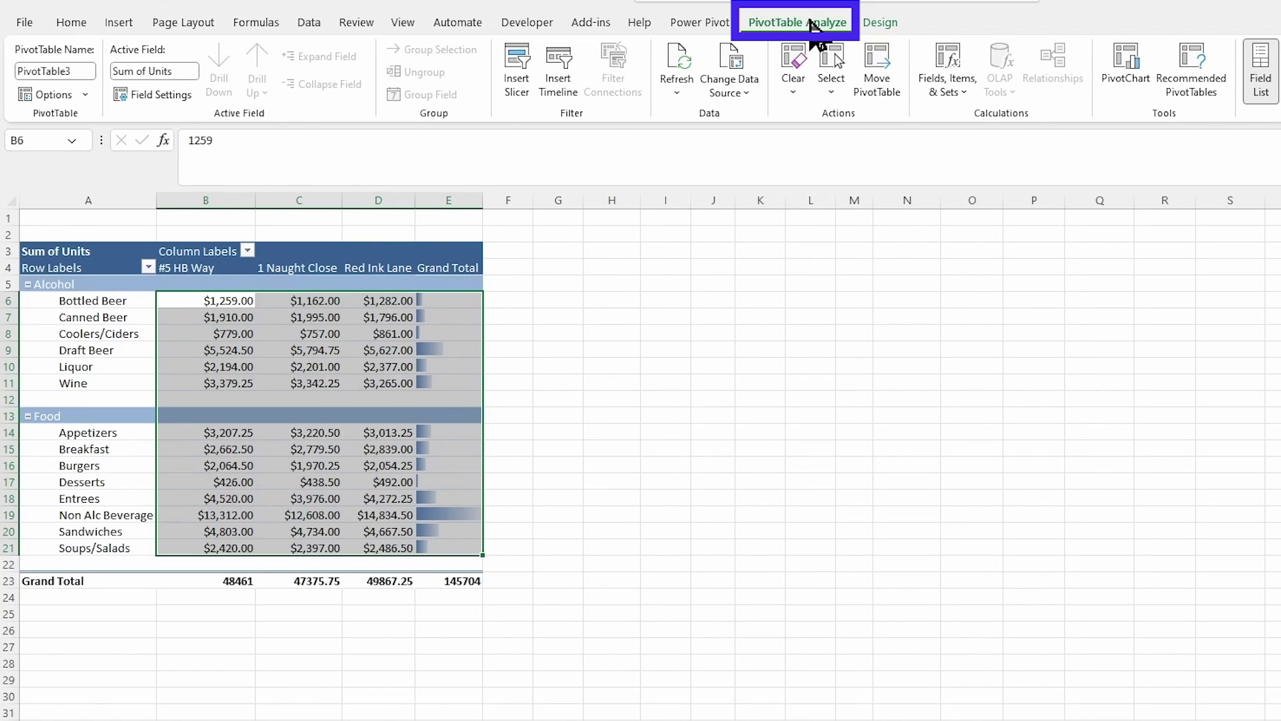
Turn off Autofit column widths on update in the PivotTable Options dialog
click(54, 95)
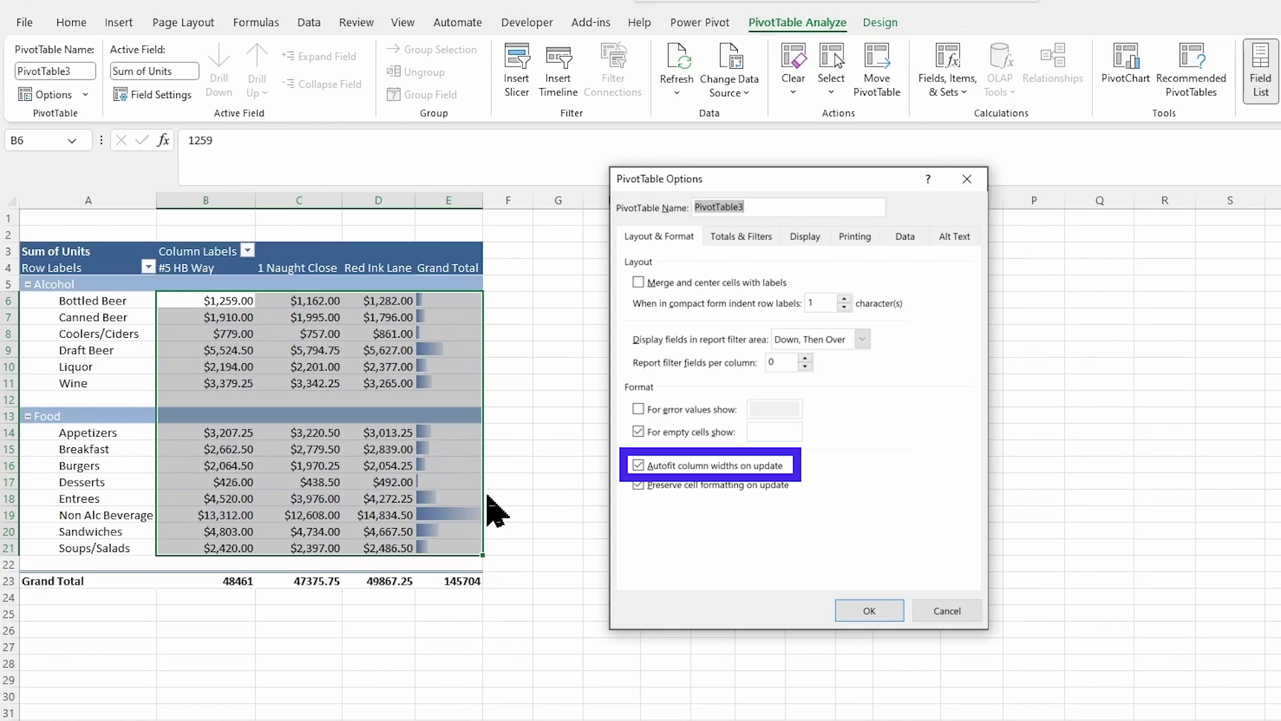
click(638, 466)
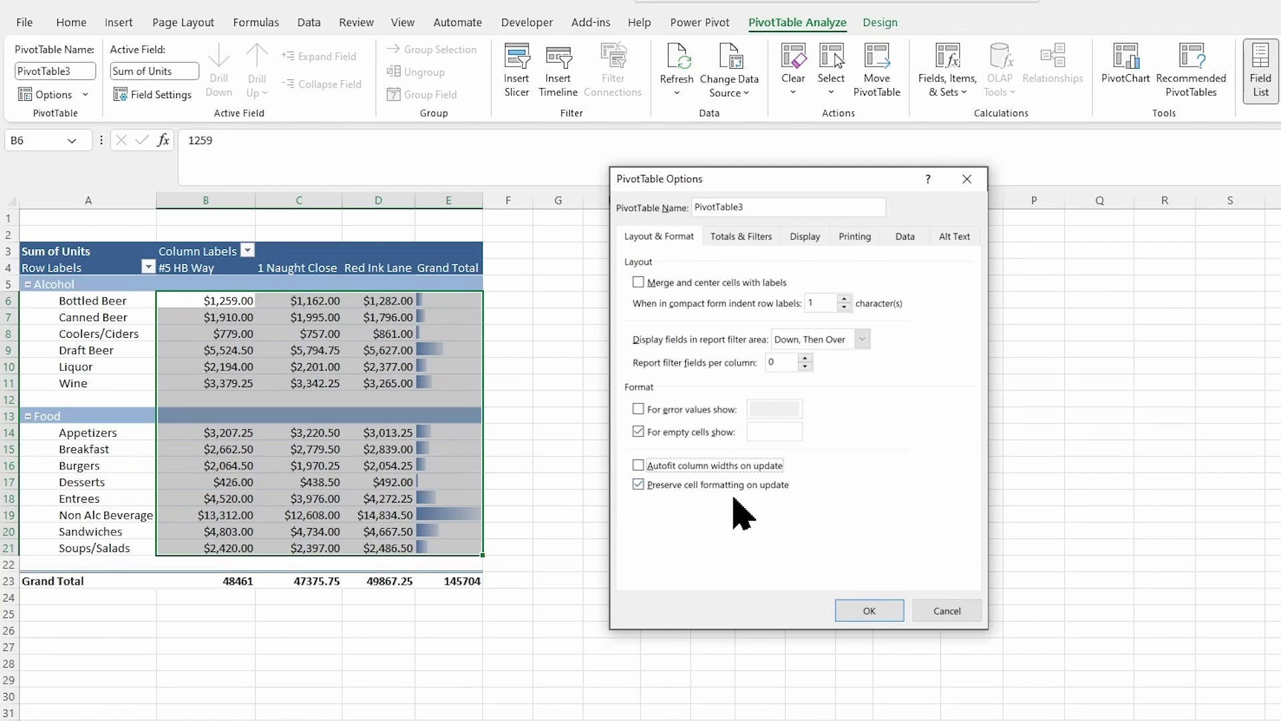
click(759, 239)
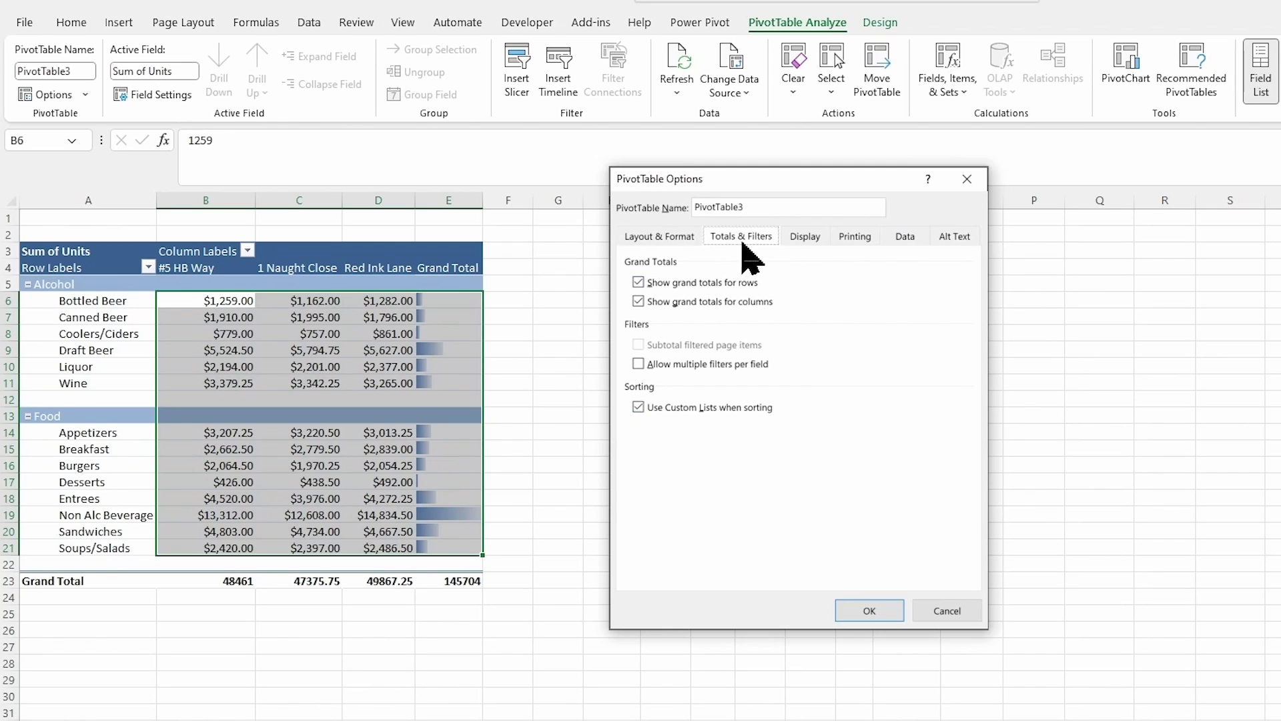
click(811, 244)
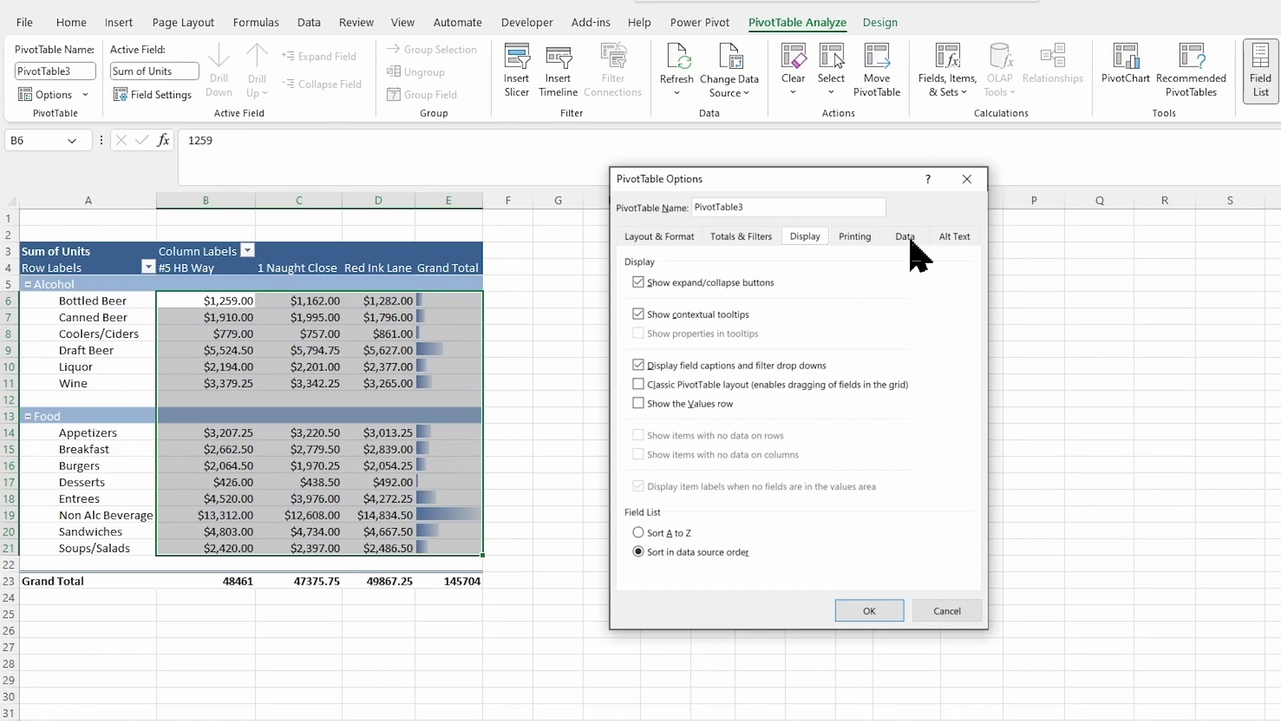
click(639, 241)
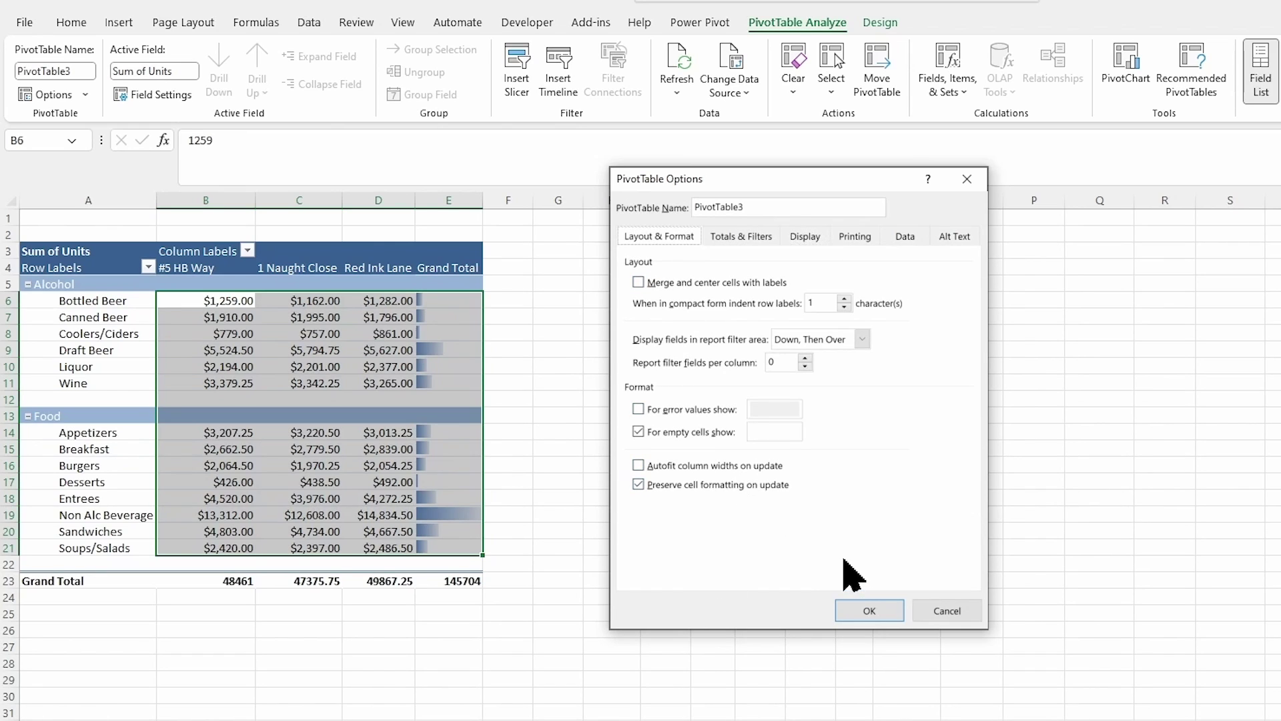
click(878, 612)
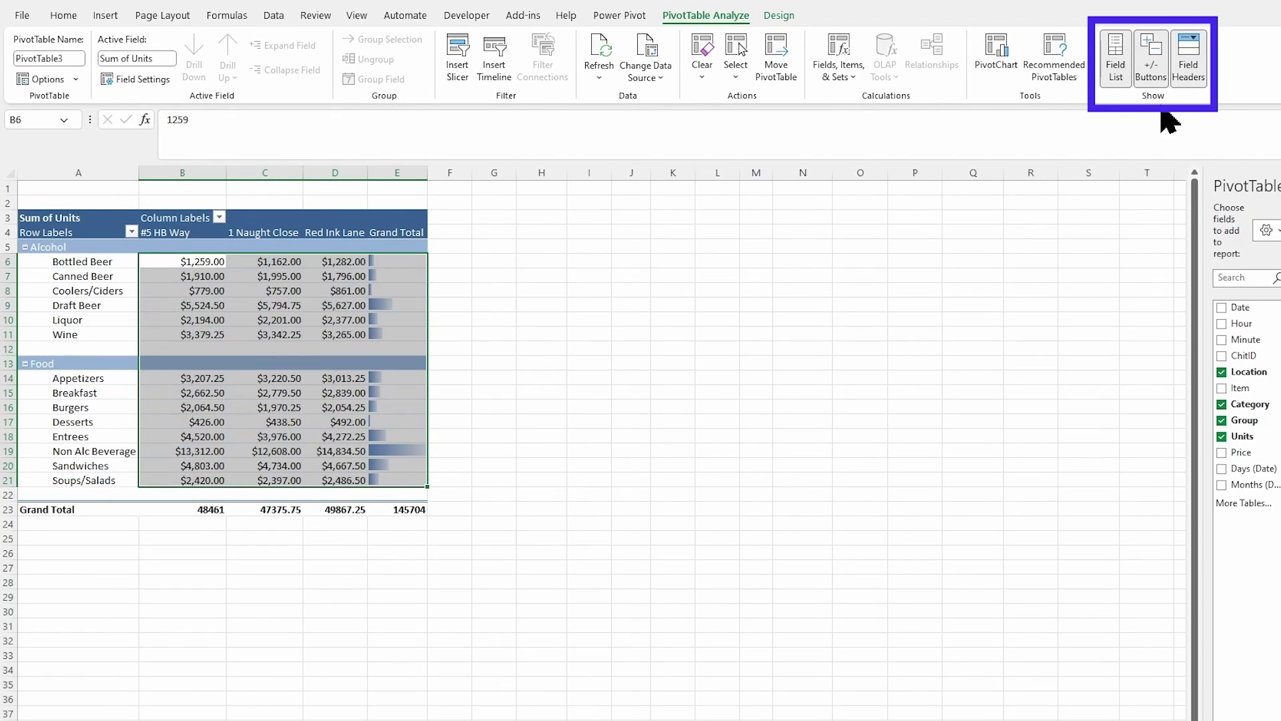
Hide the pivot table's field header captions and its +/- expand/collapse buttons
click(1195, 74)
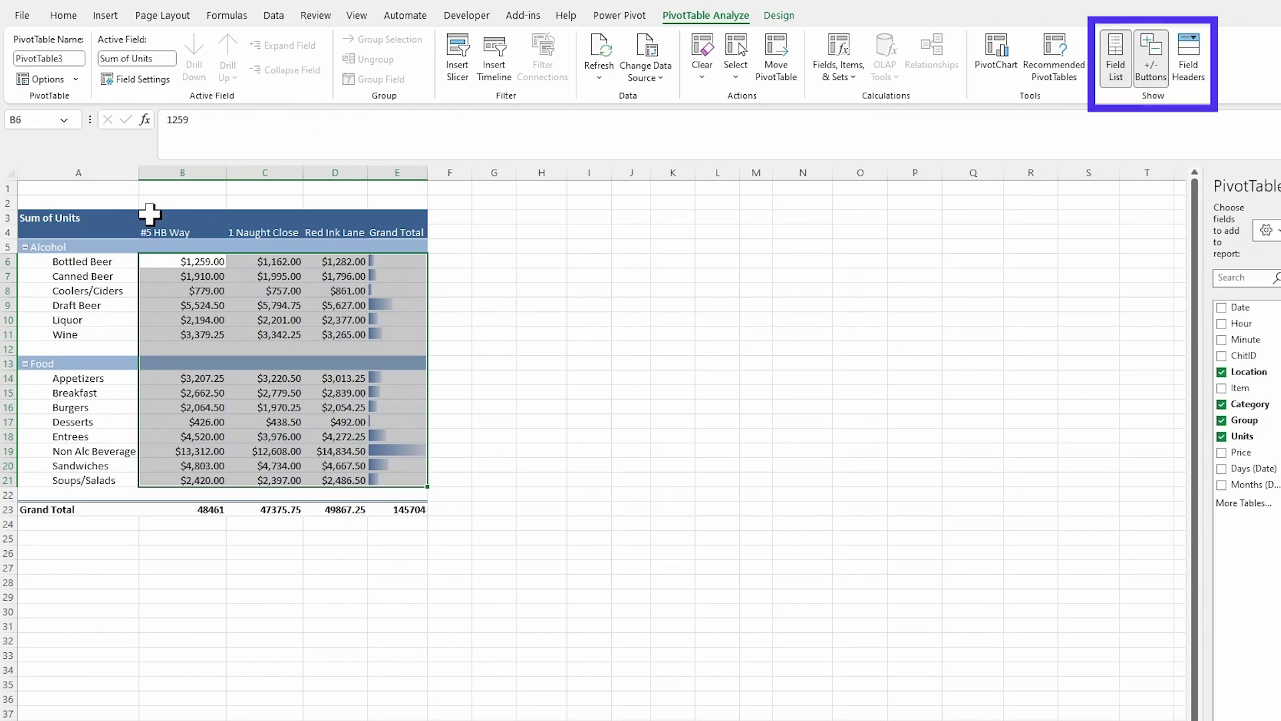
click(1191, 56)
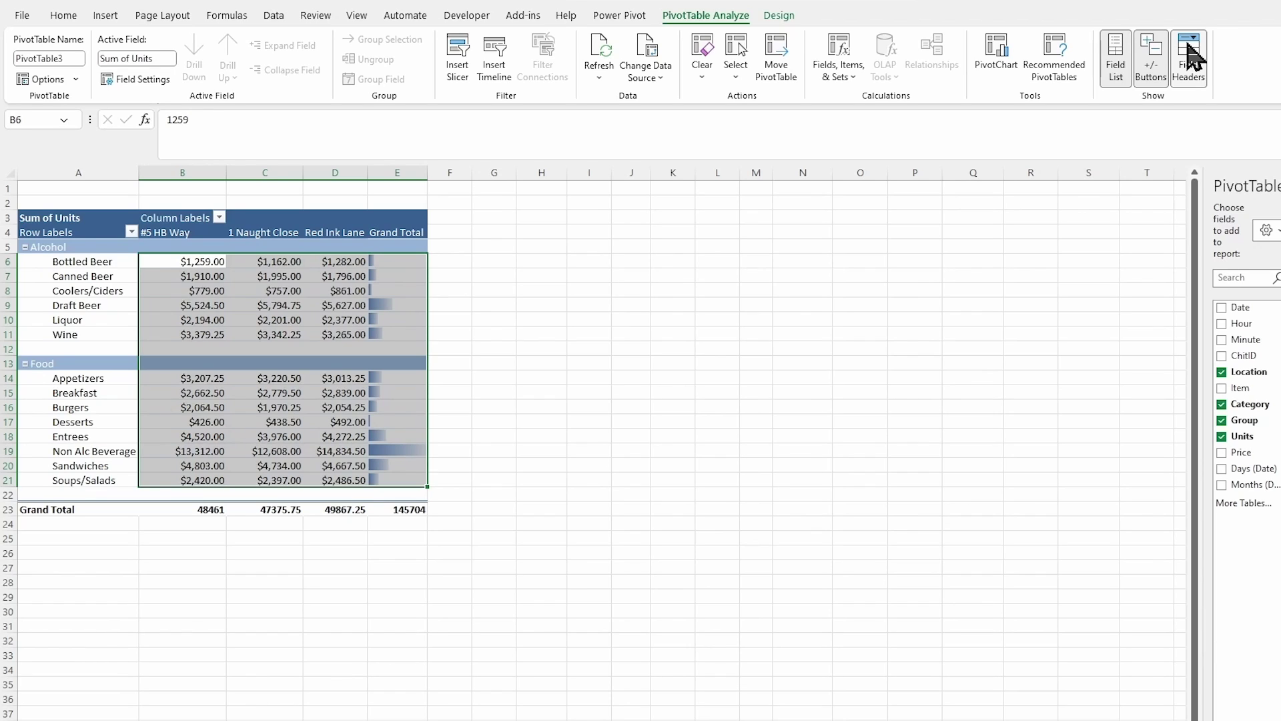
click(1193, 57)
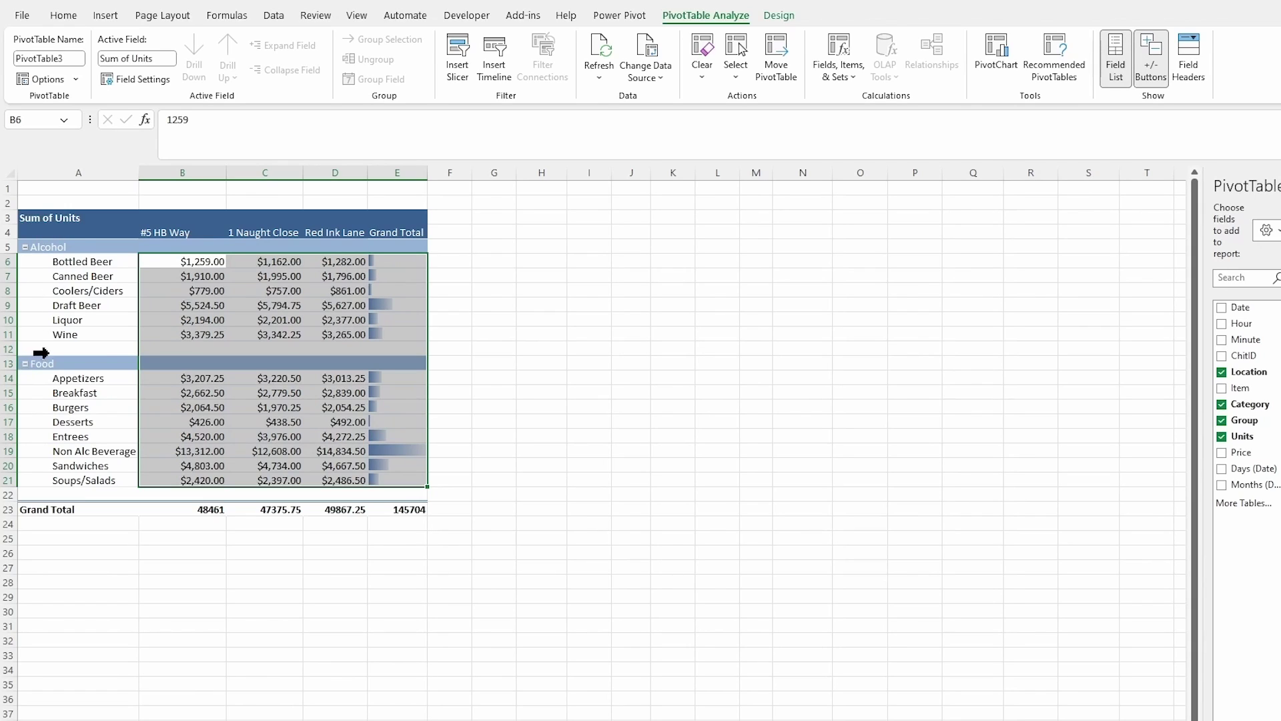
click(1158, 70)
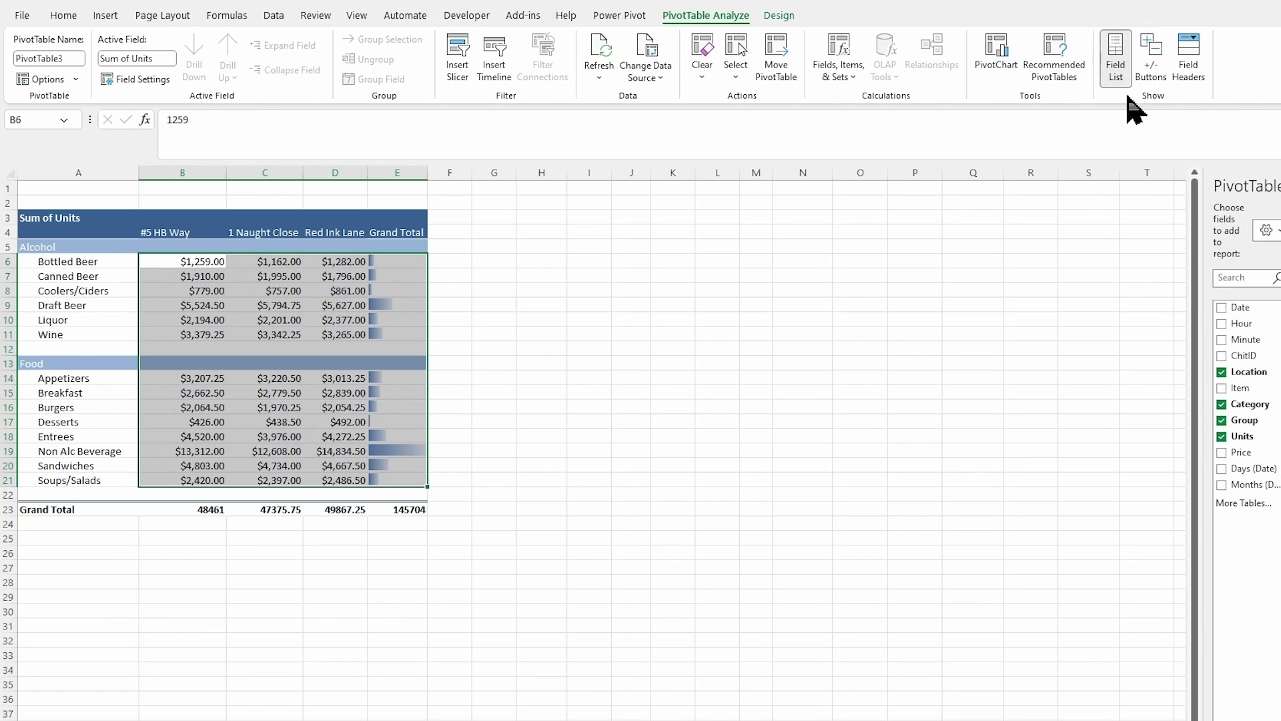
Close the PivotTable Fields pane
click(1116, 64)
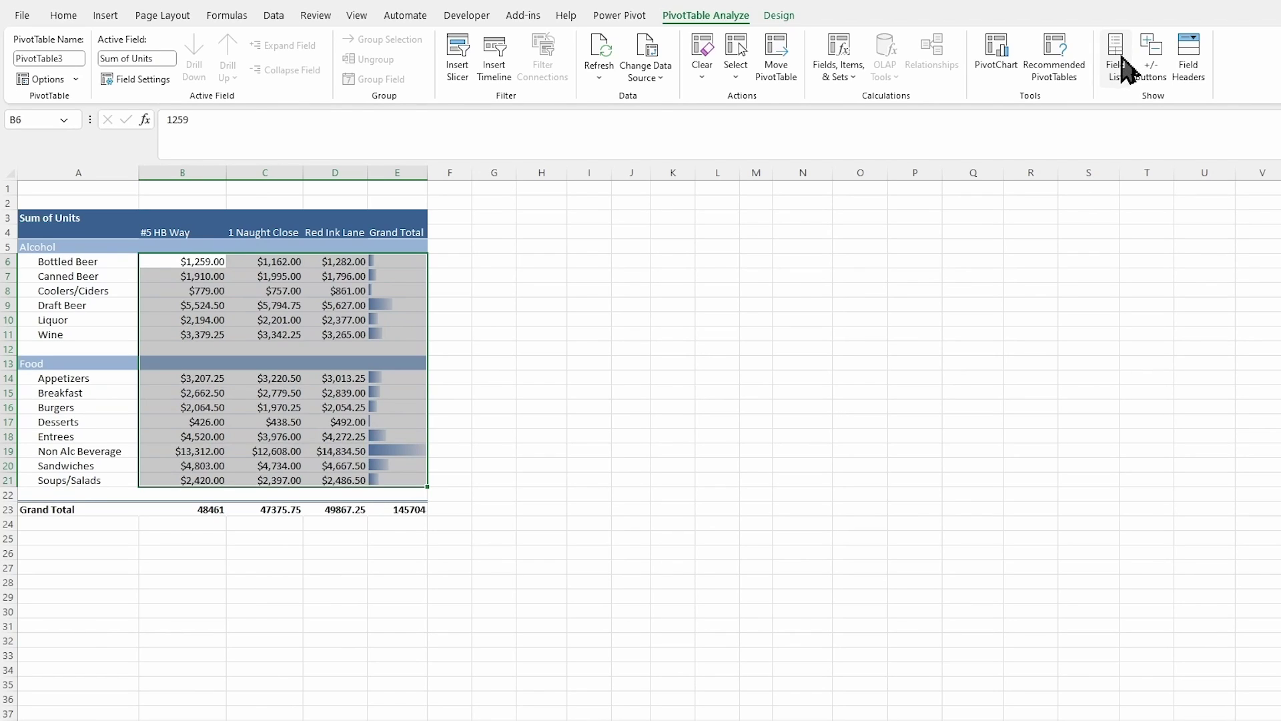
click(1123, 66)
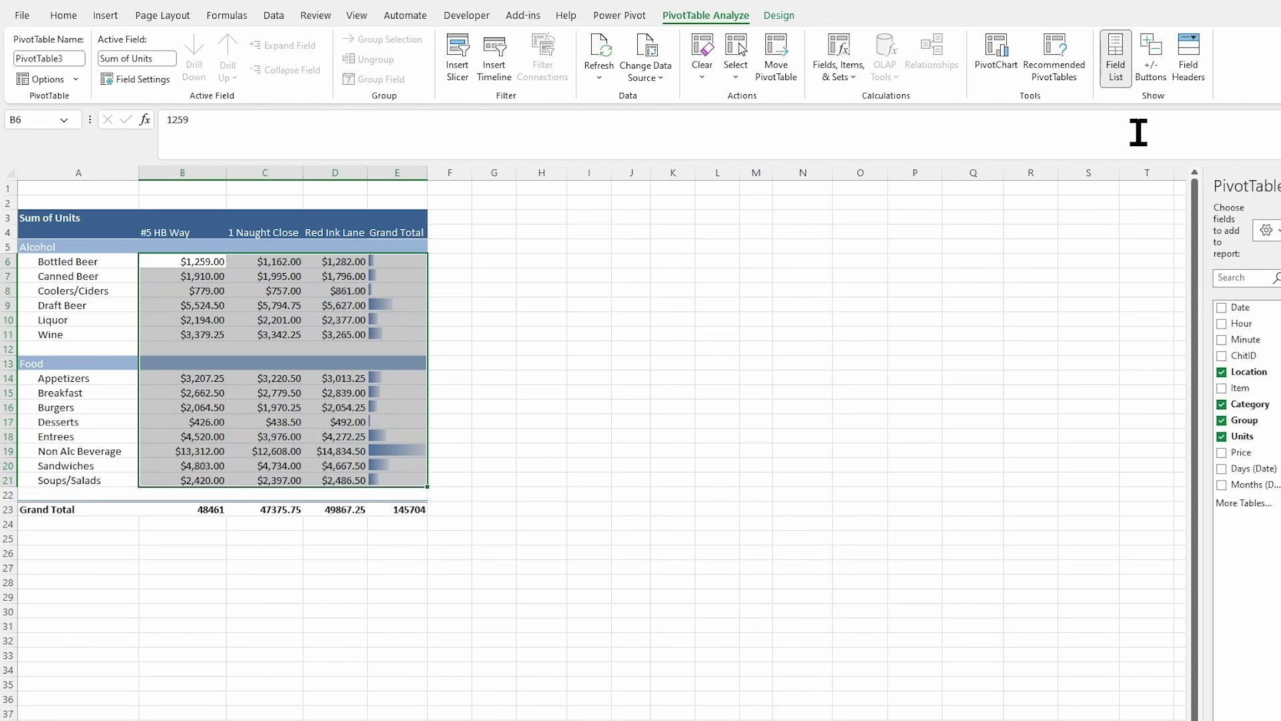
click(1121, 64)
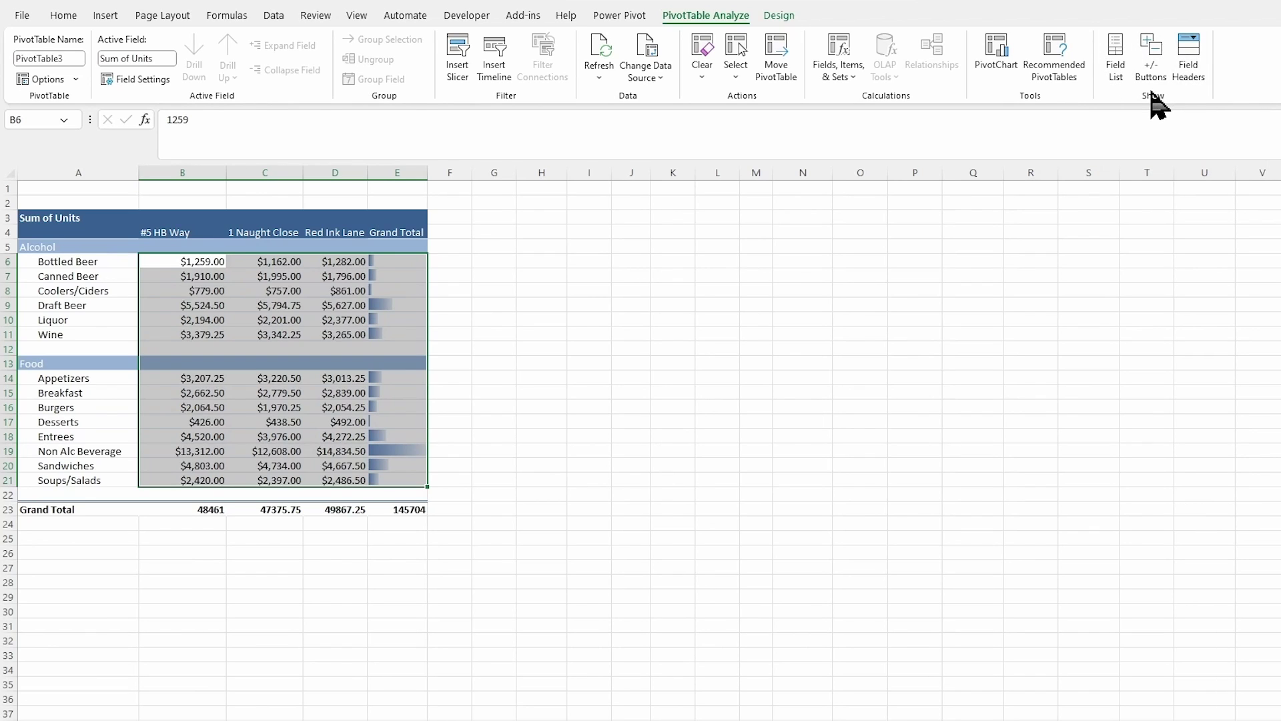
click(78, 246)
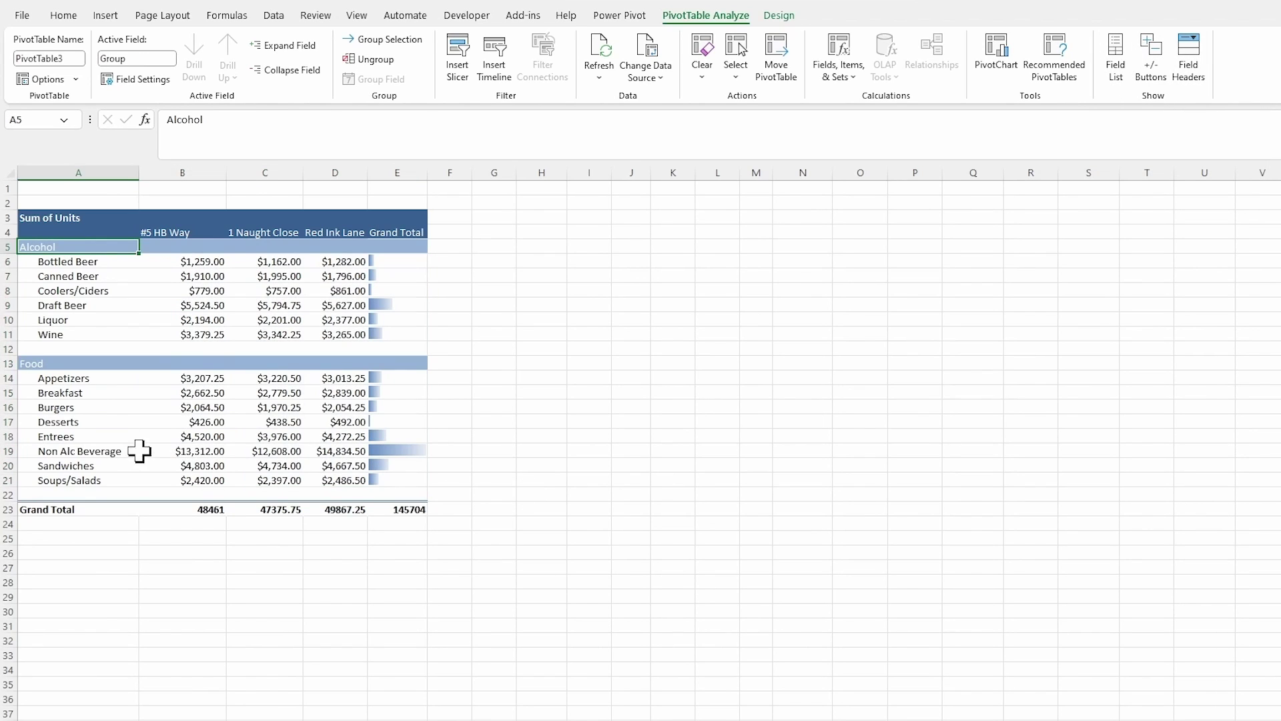
Make the Alcohol and Food group labels bold and enlarge them to 14 pt
click(65, 18)
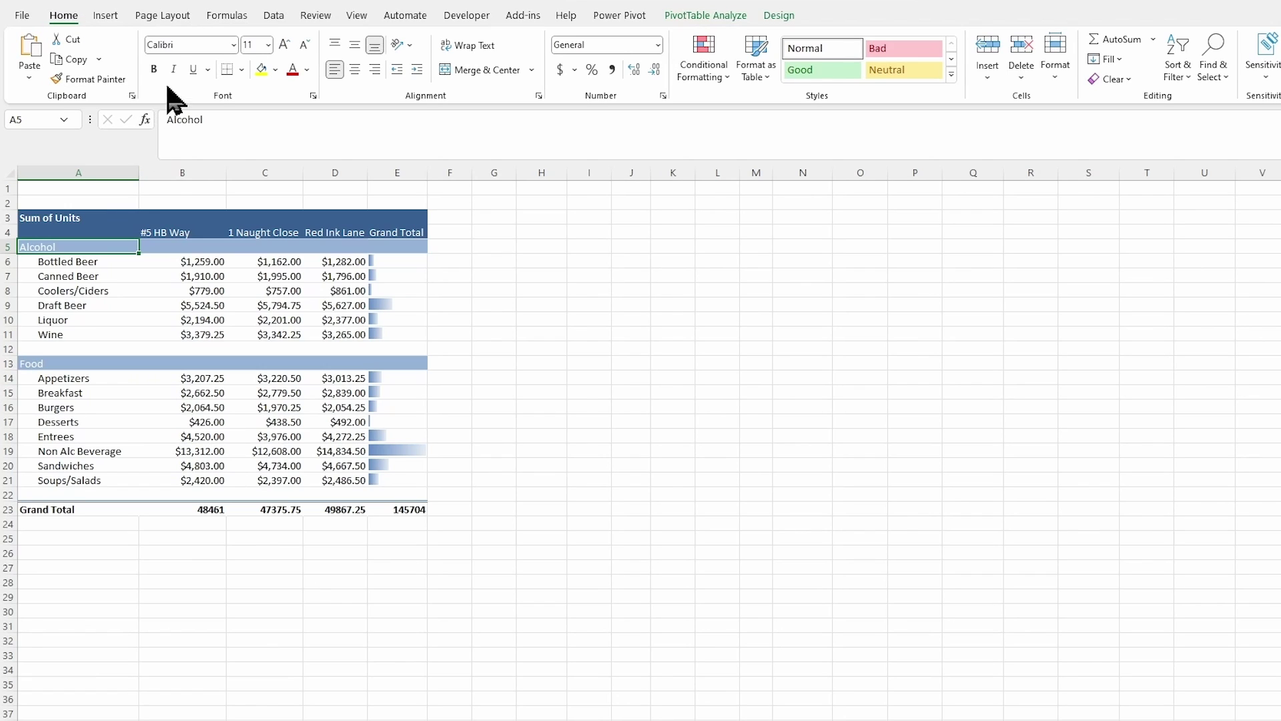
click(155, 69)
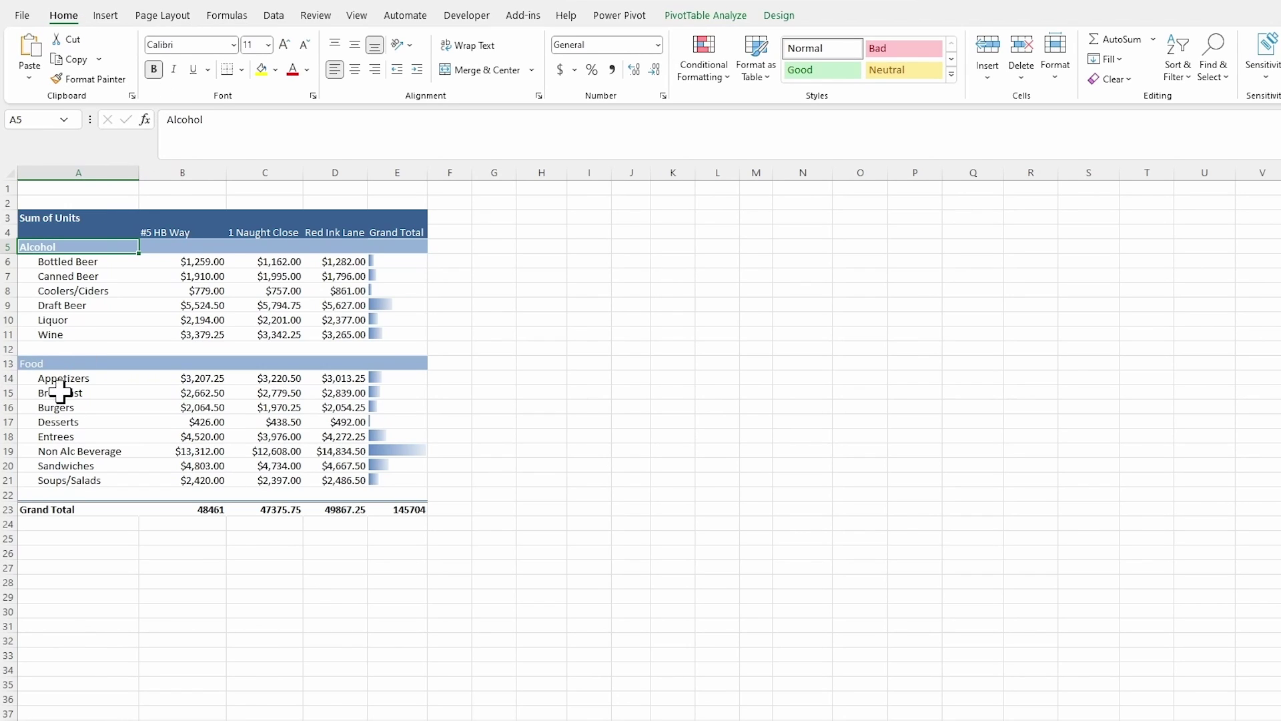
ctrl+click(49, 367)
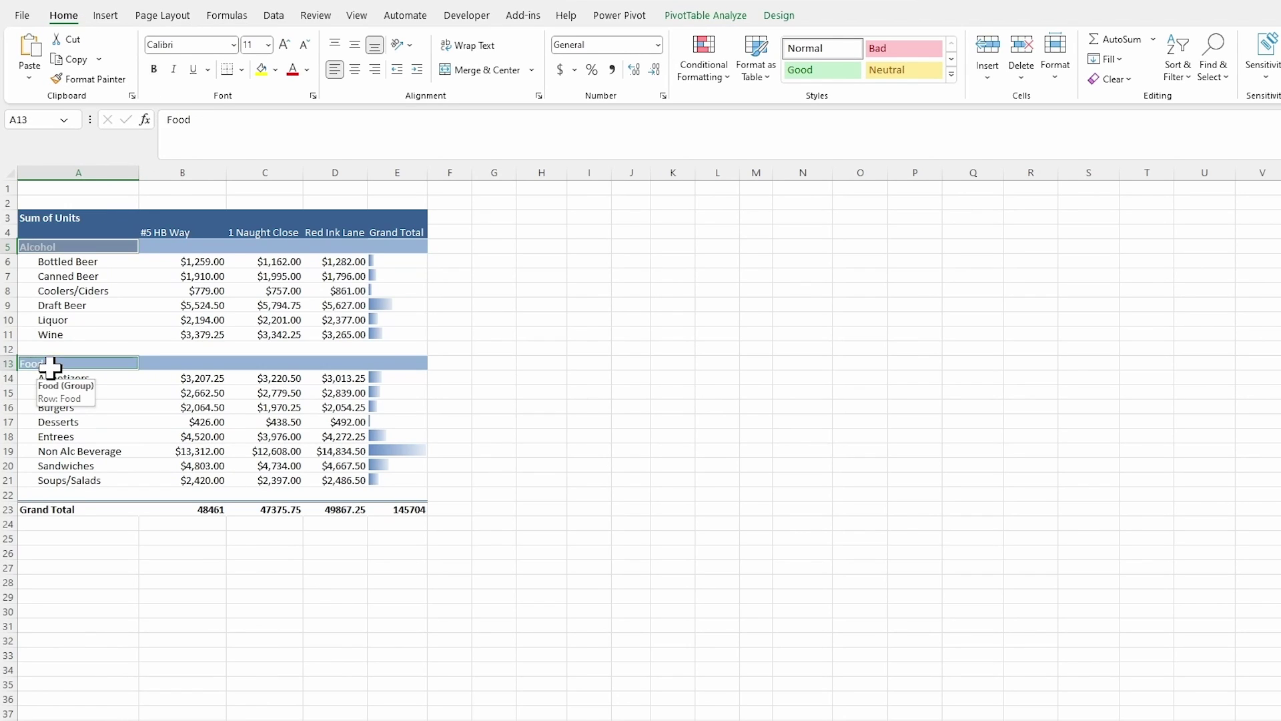
click(155, 70)
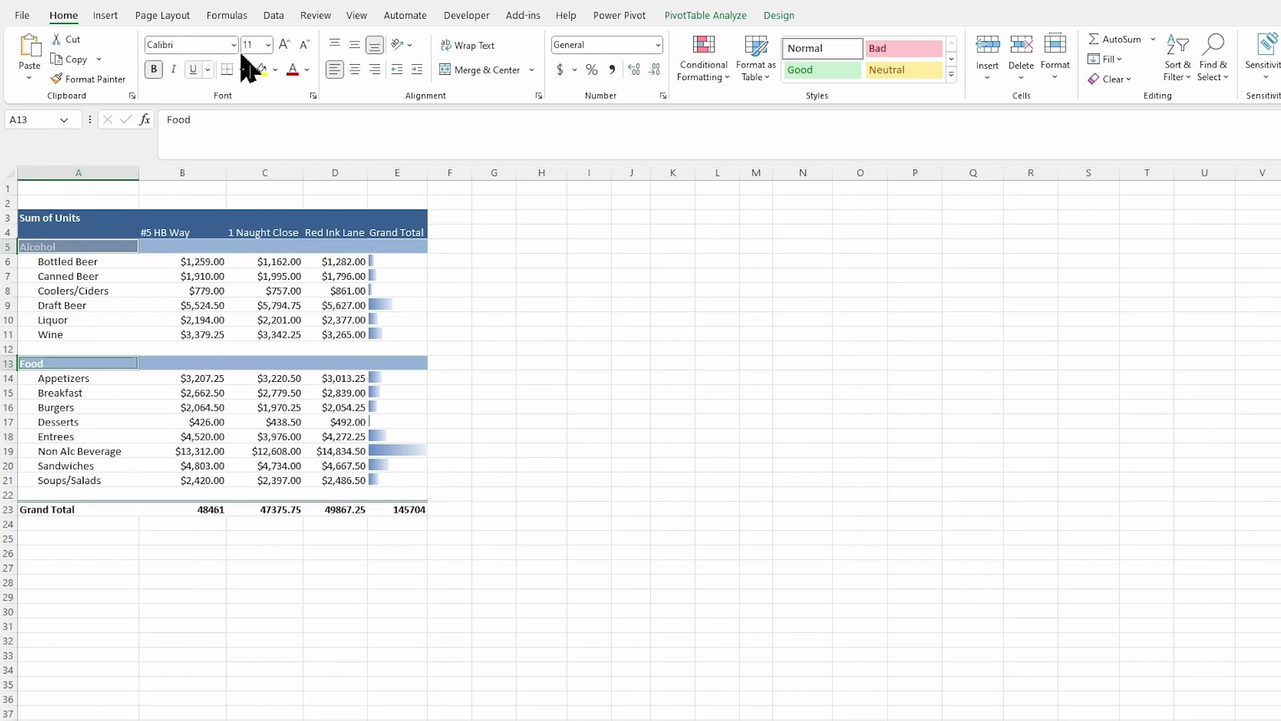
click(285, 45)
click(285, 45)
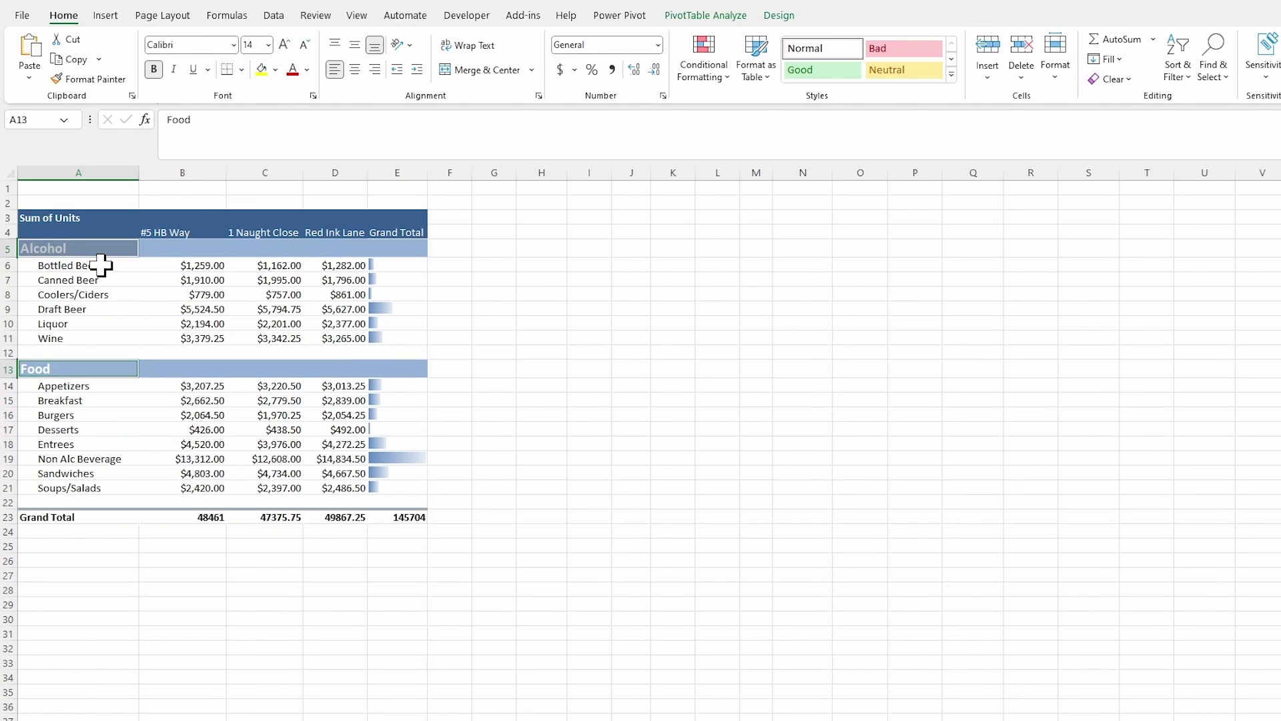
Clear the Sum of Units caption in A3
click(82, 216)
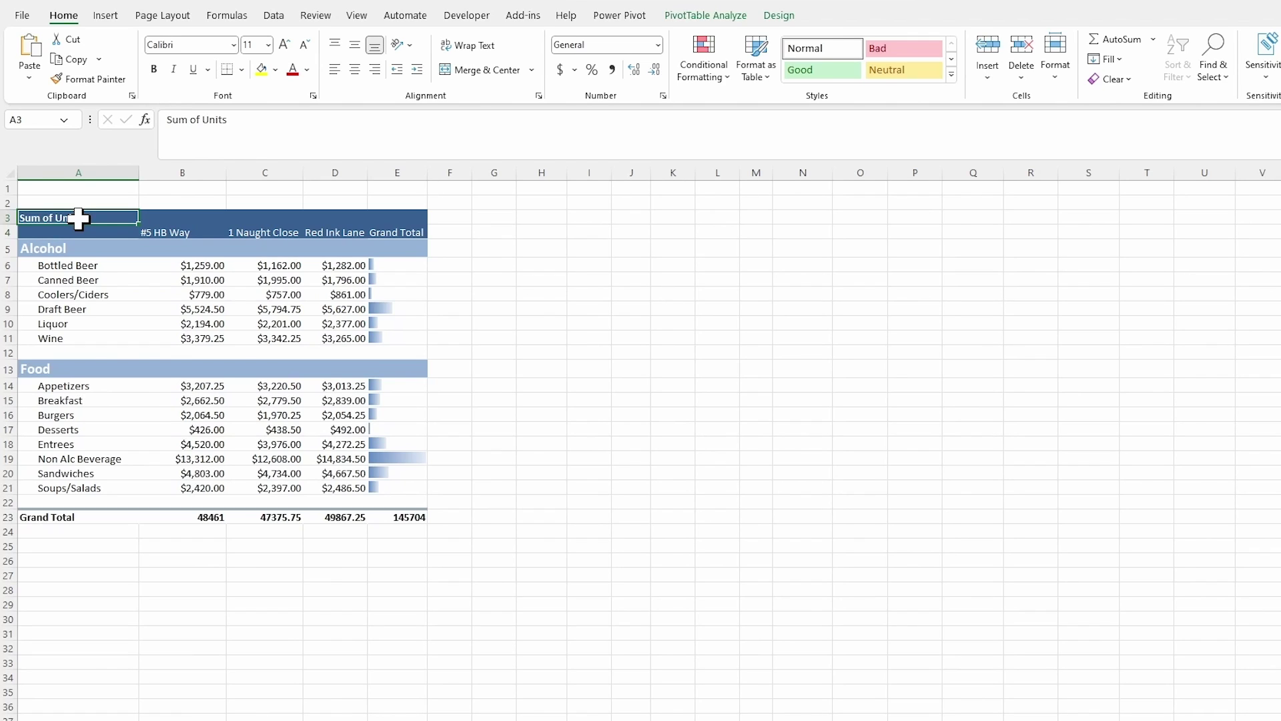
key(BackSpace)
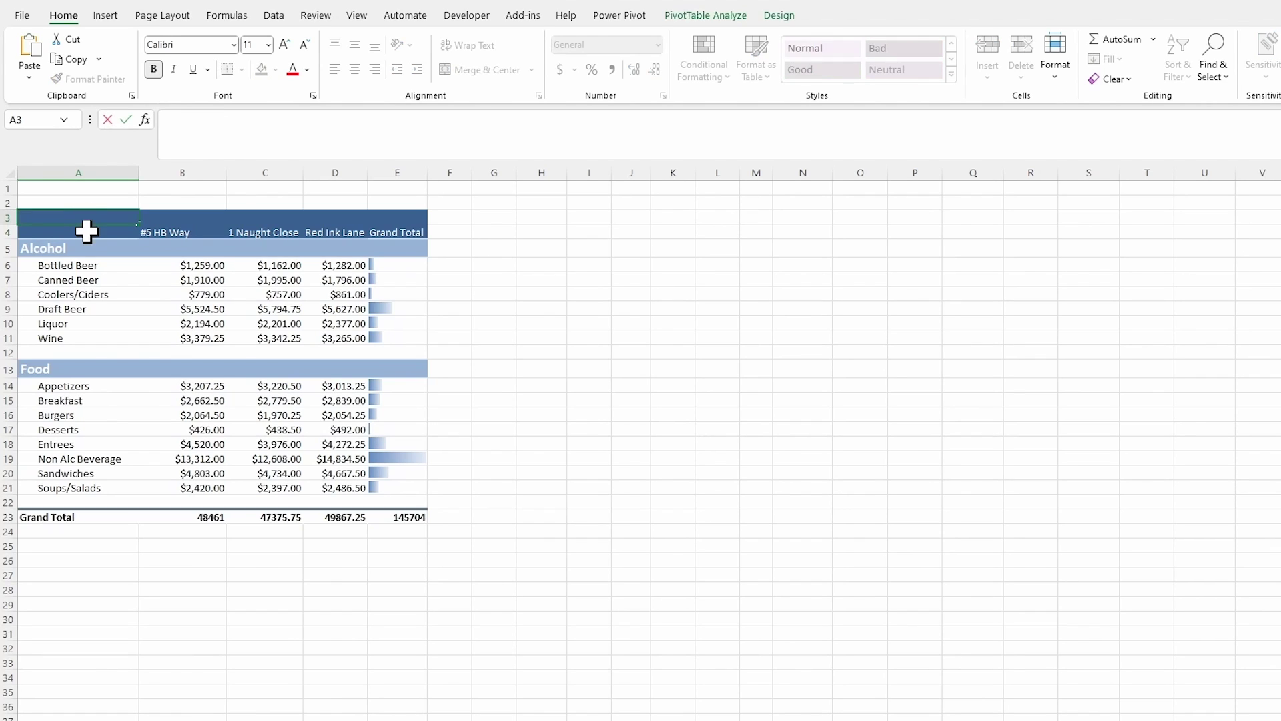
key(Return)
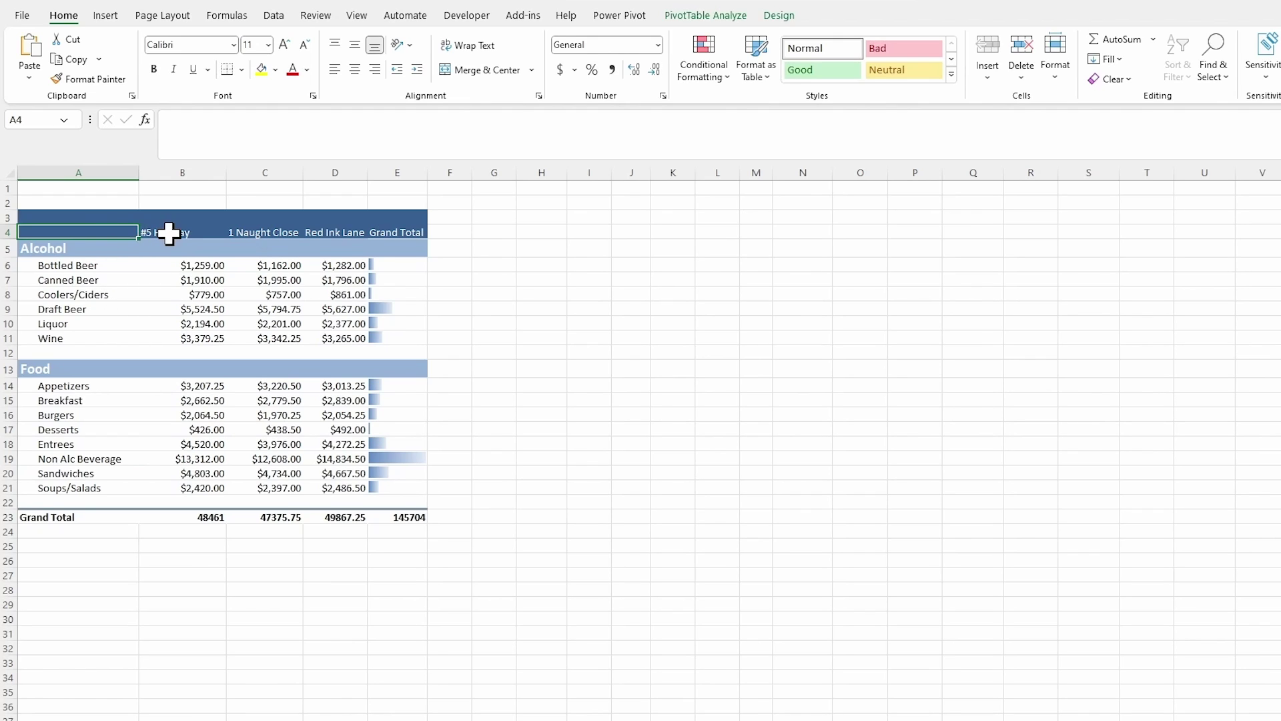
Give the Alcohol and Food labels a dark font colour
click(86, 247)
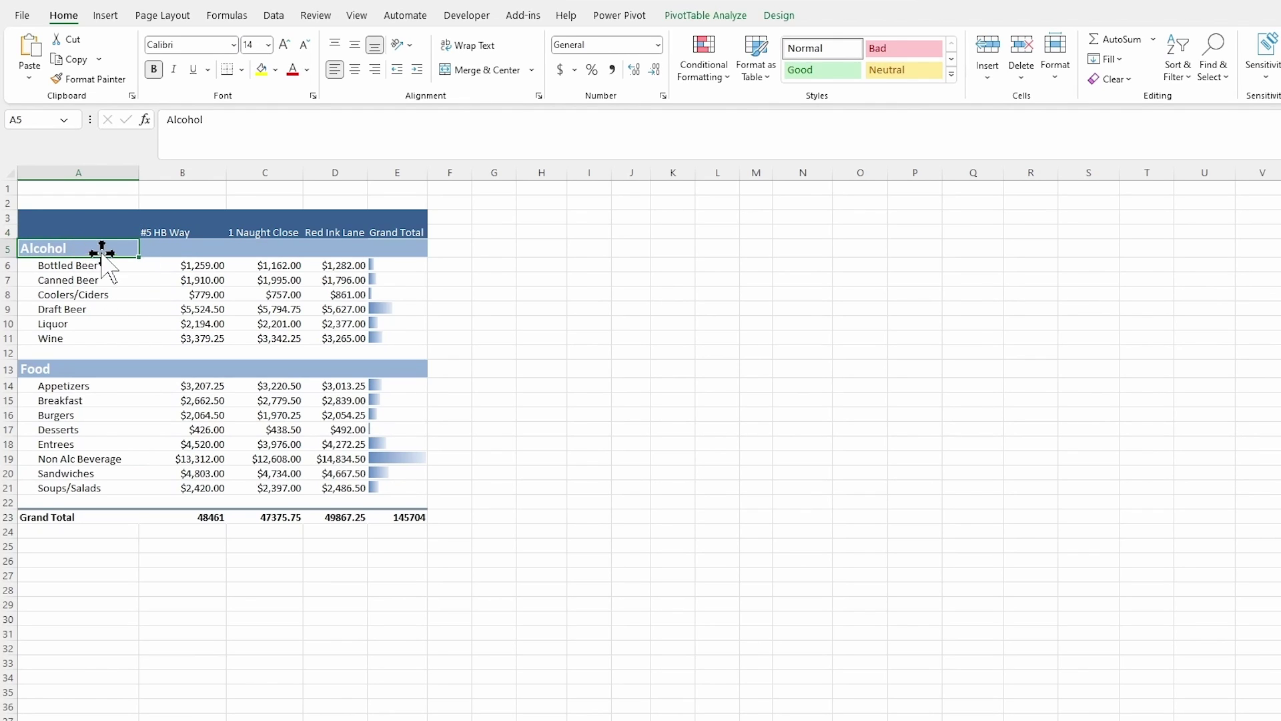
ctrl+click(64, 369)
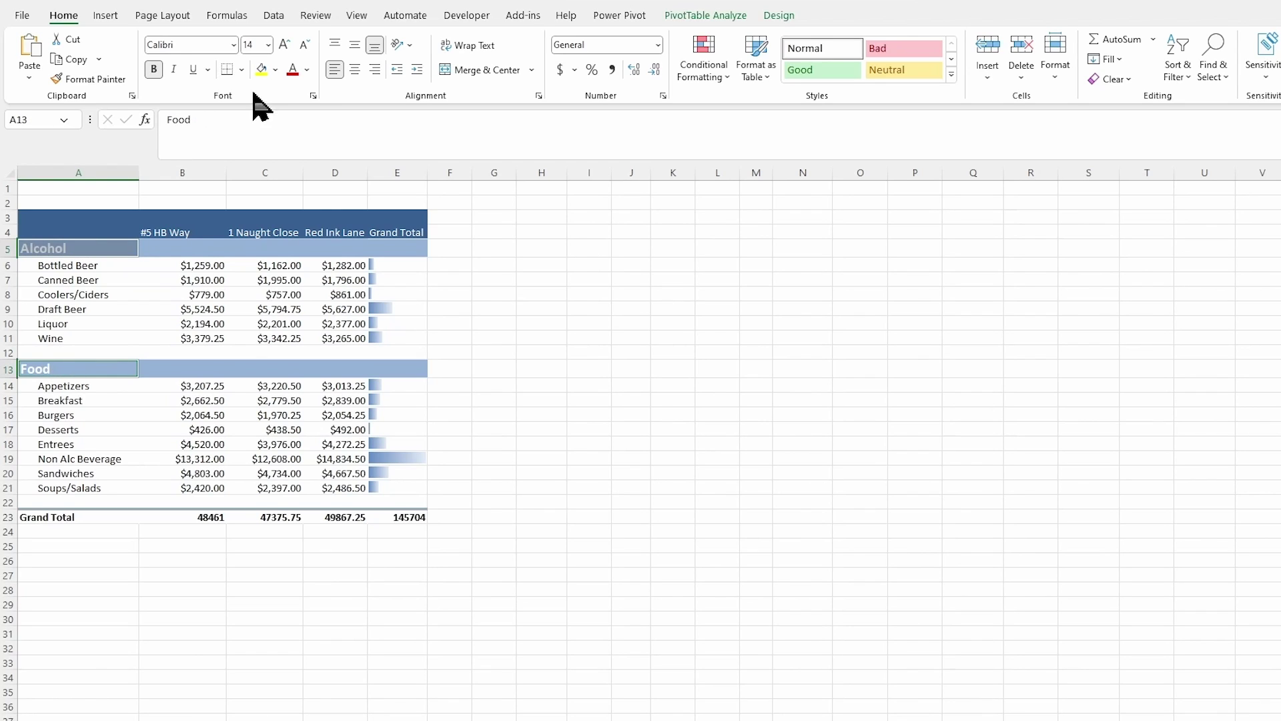
click(307, 71)
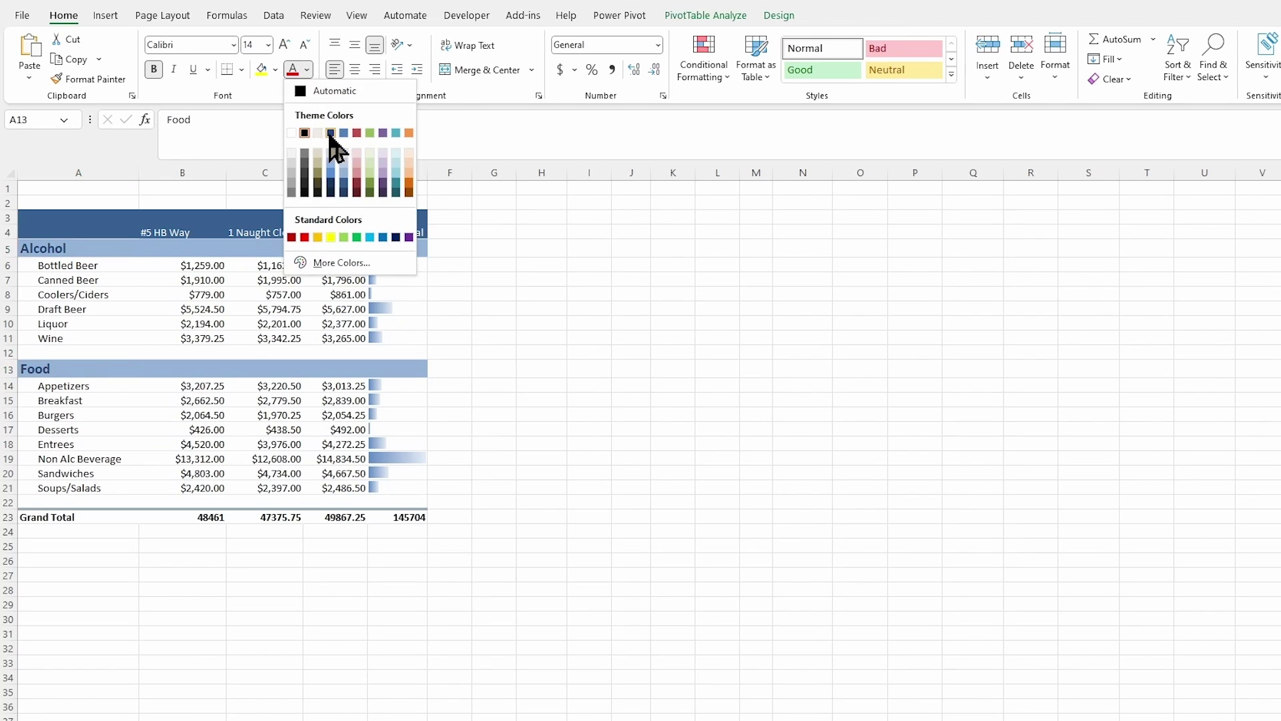
click(331, 193)
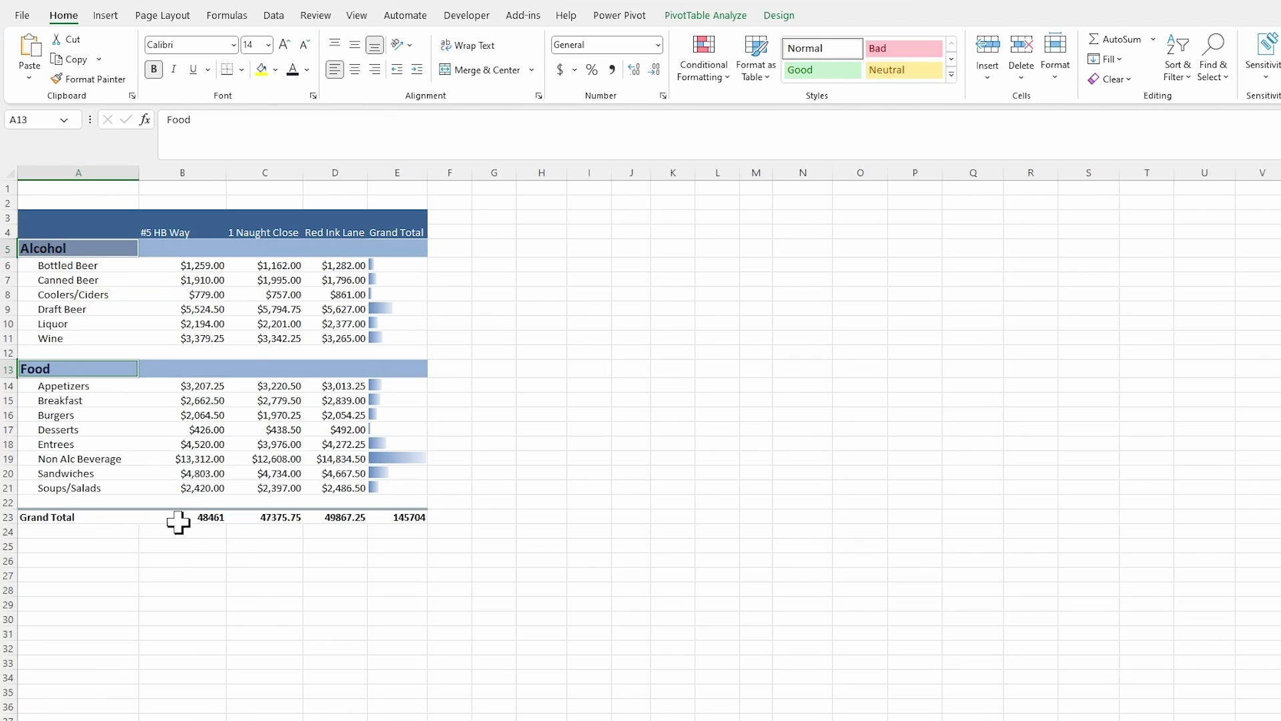
drag(189, 518, 422, 517)
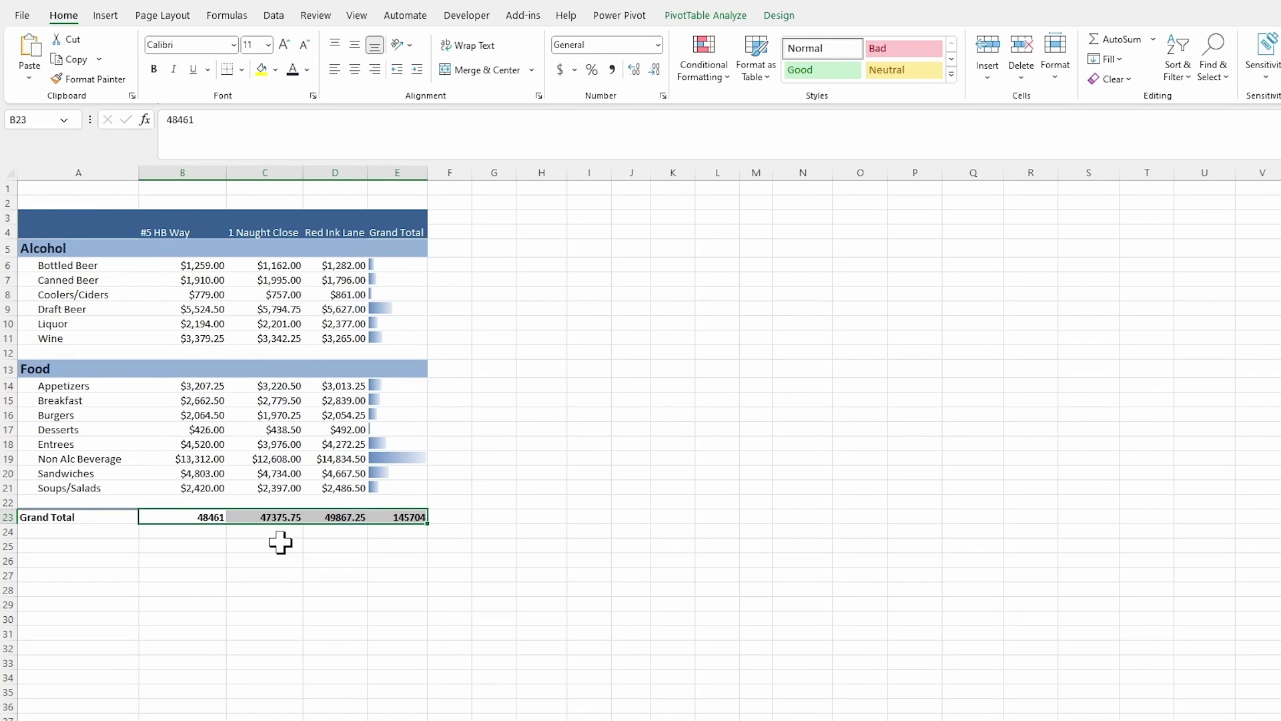
Format the Grand Total values in B23:E23 as Currency, e.g. $145,704.00
key(ctrl+1)
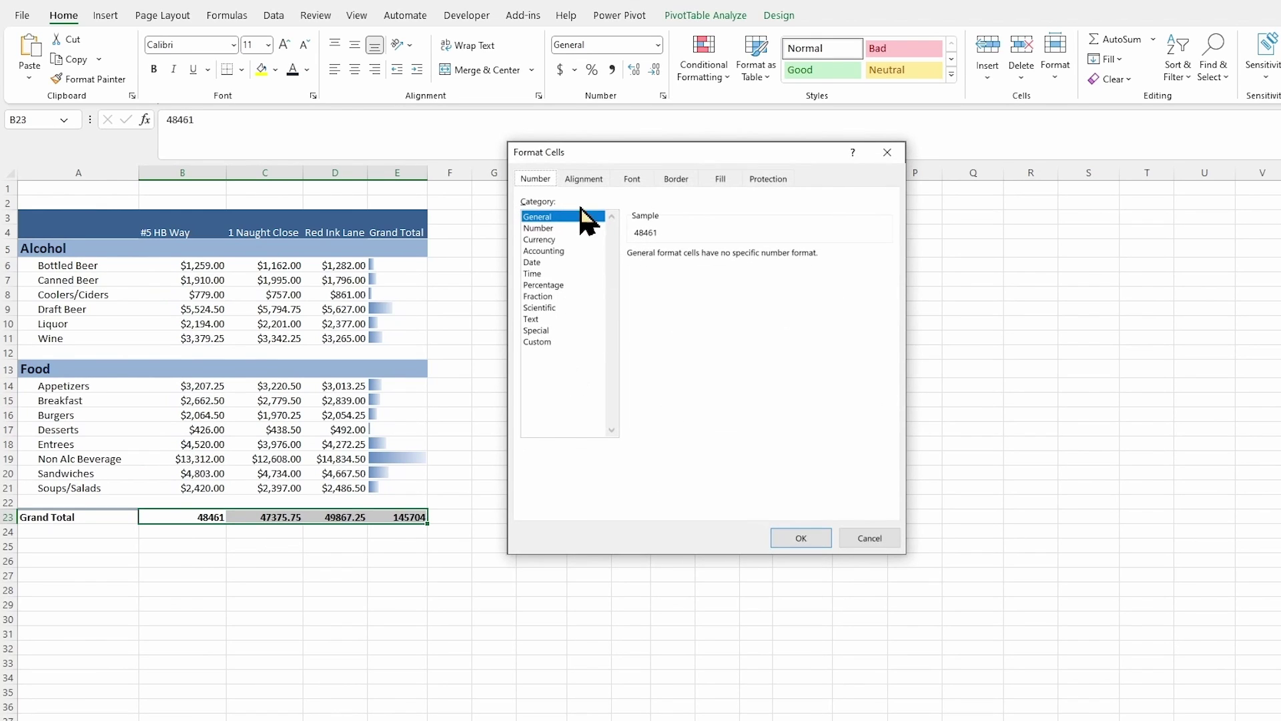
click(549, 240)
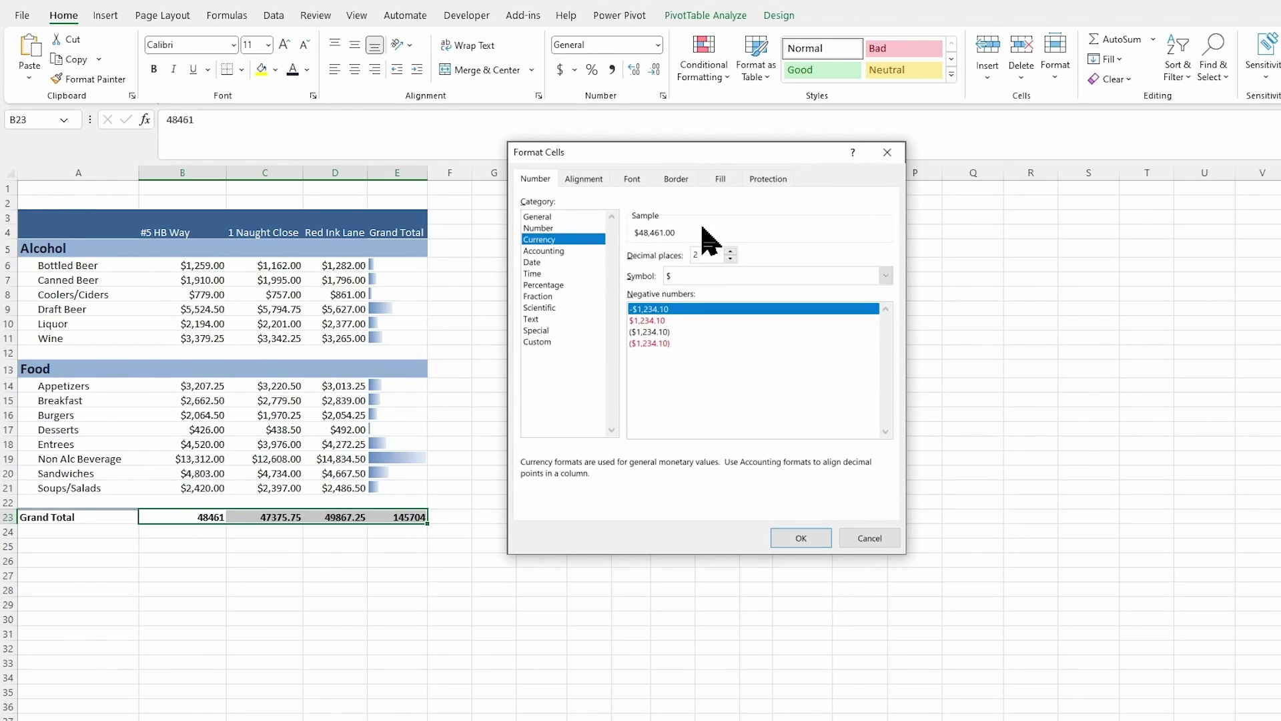
click(802, 538)
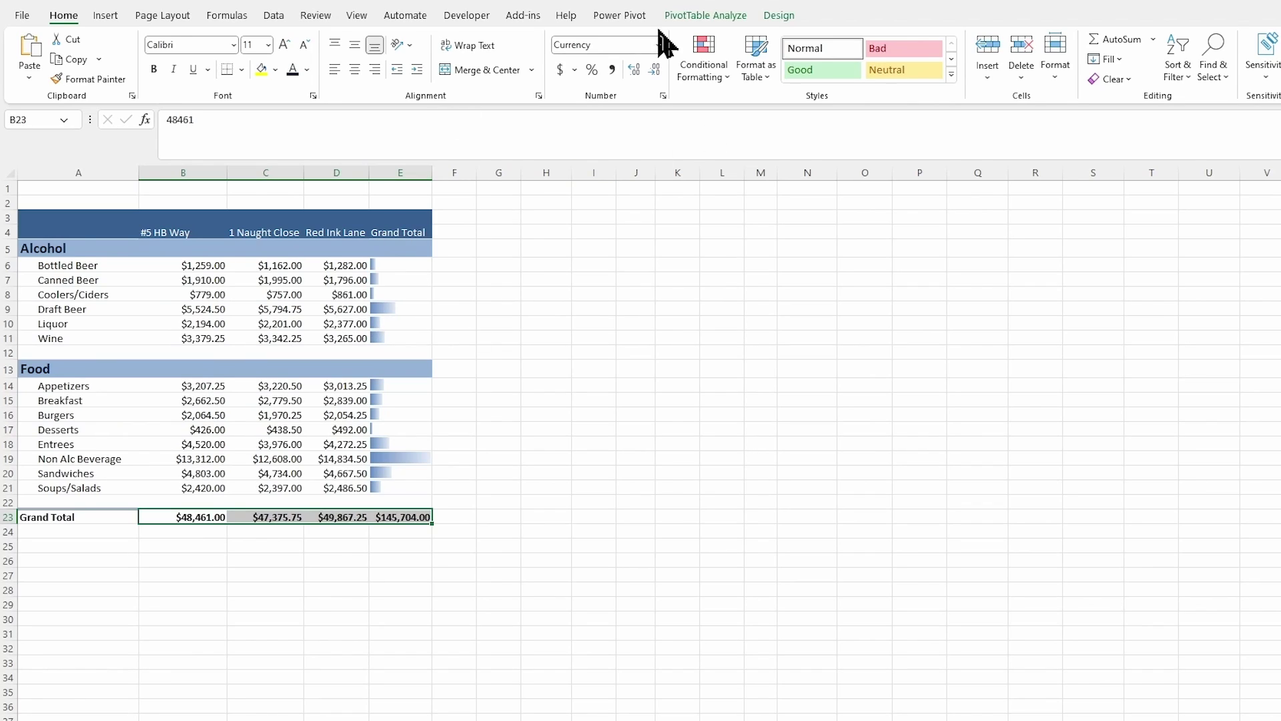
click(693, 16)
click(280, 294)
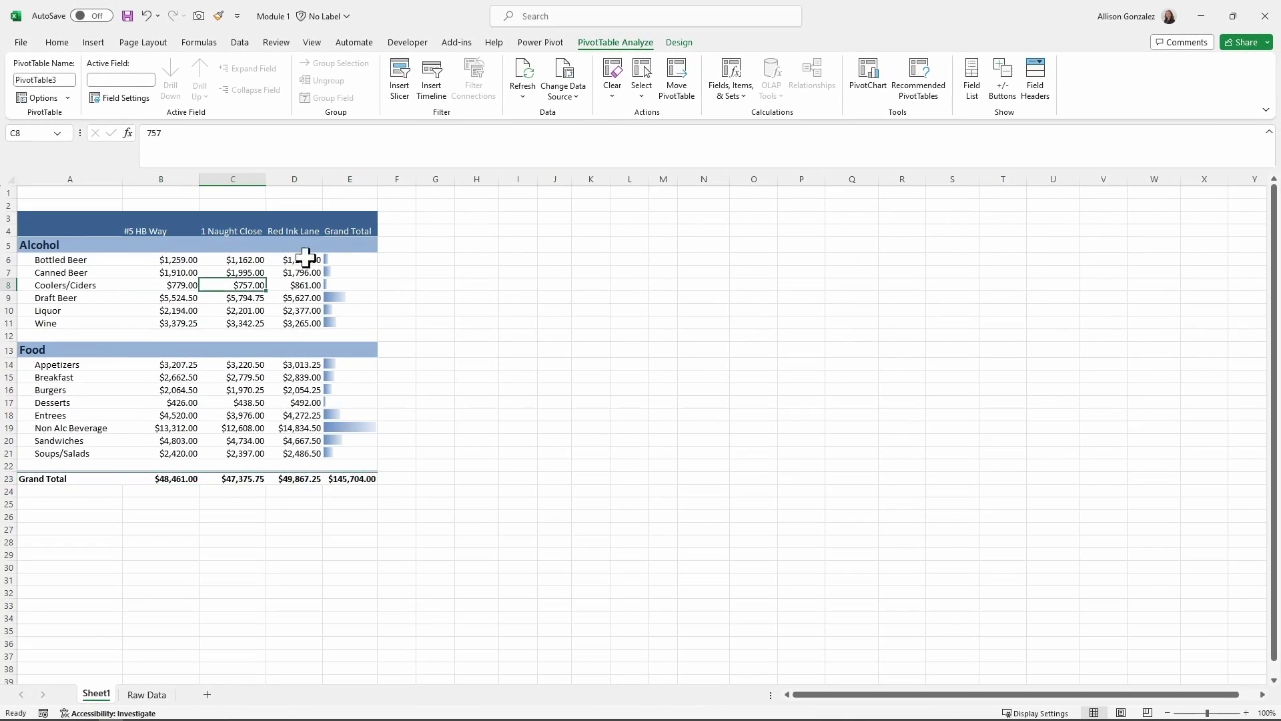
click(972, 80)
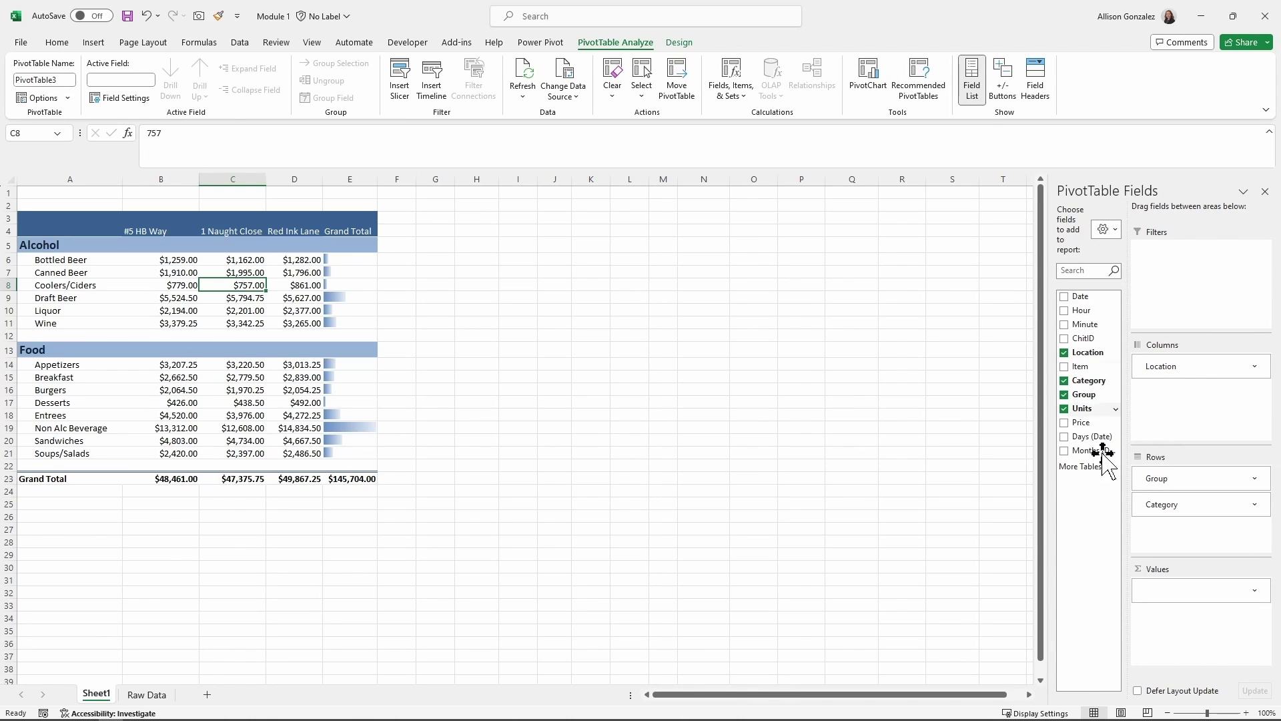
drag(1101, 467, 94, 363)
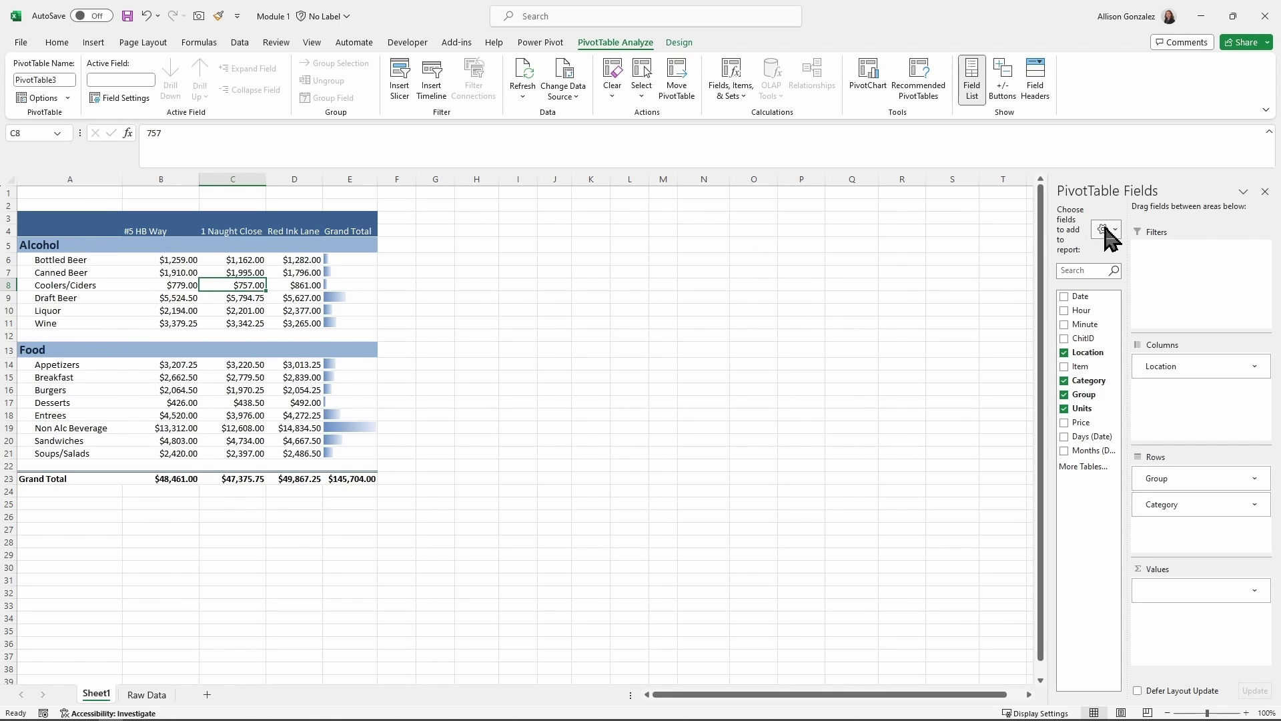
click(1265, 191)
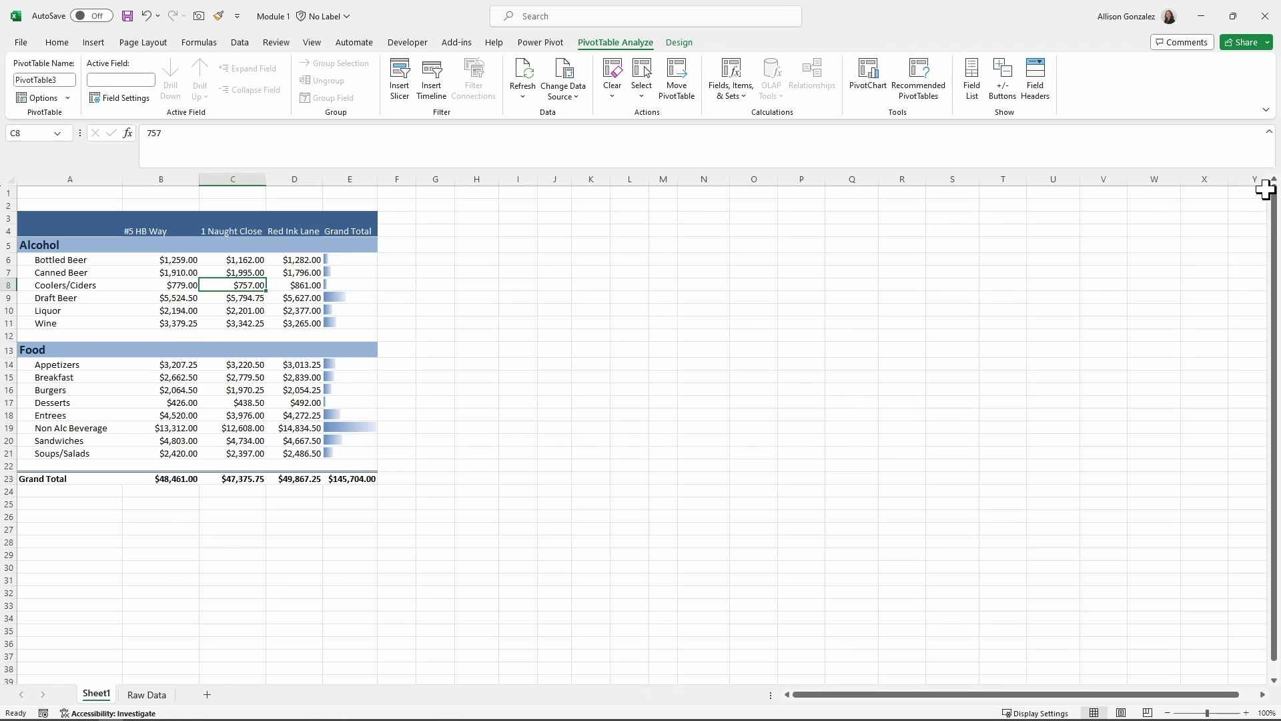
Insert a Date timeline for the pivot table and place it beside the table
click(435, 94)
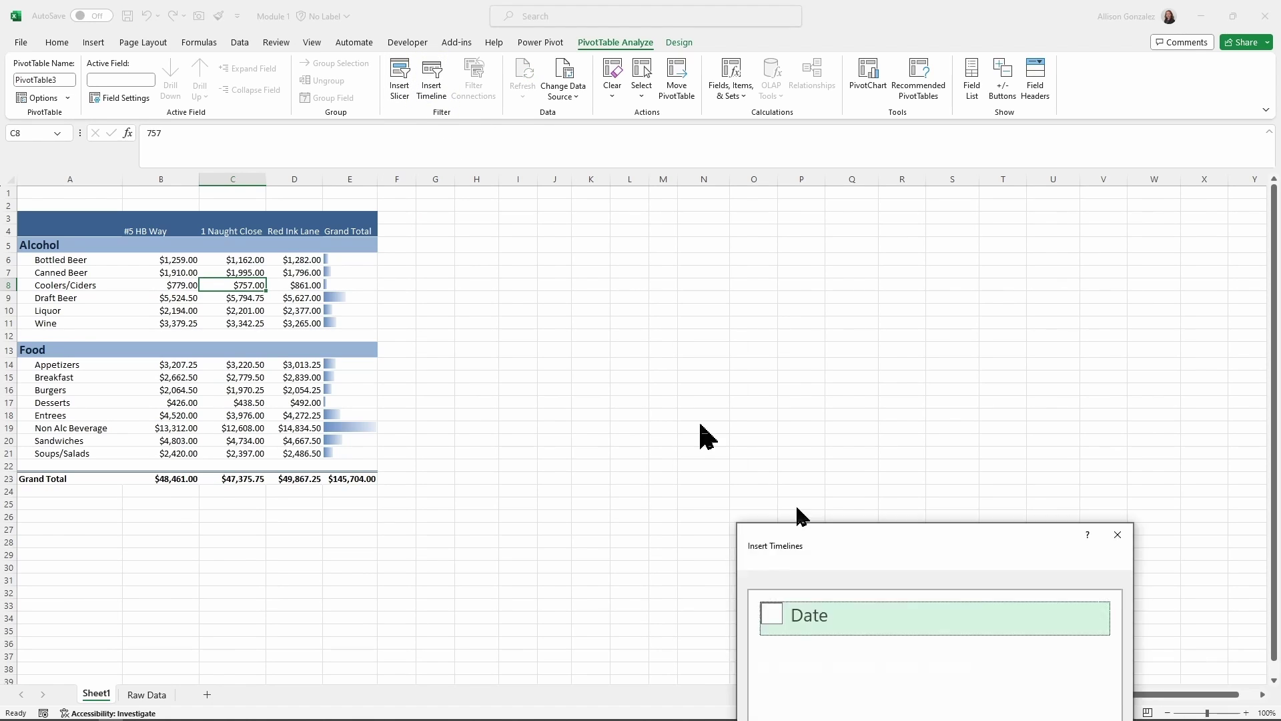
click(522, 265)
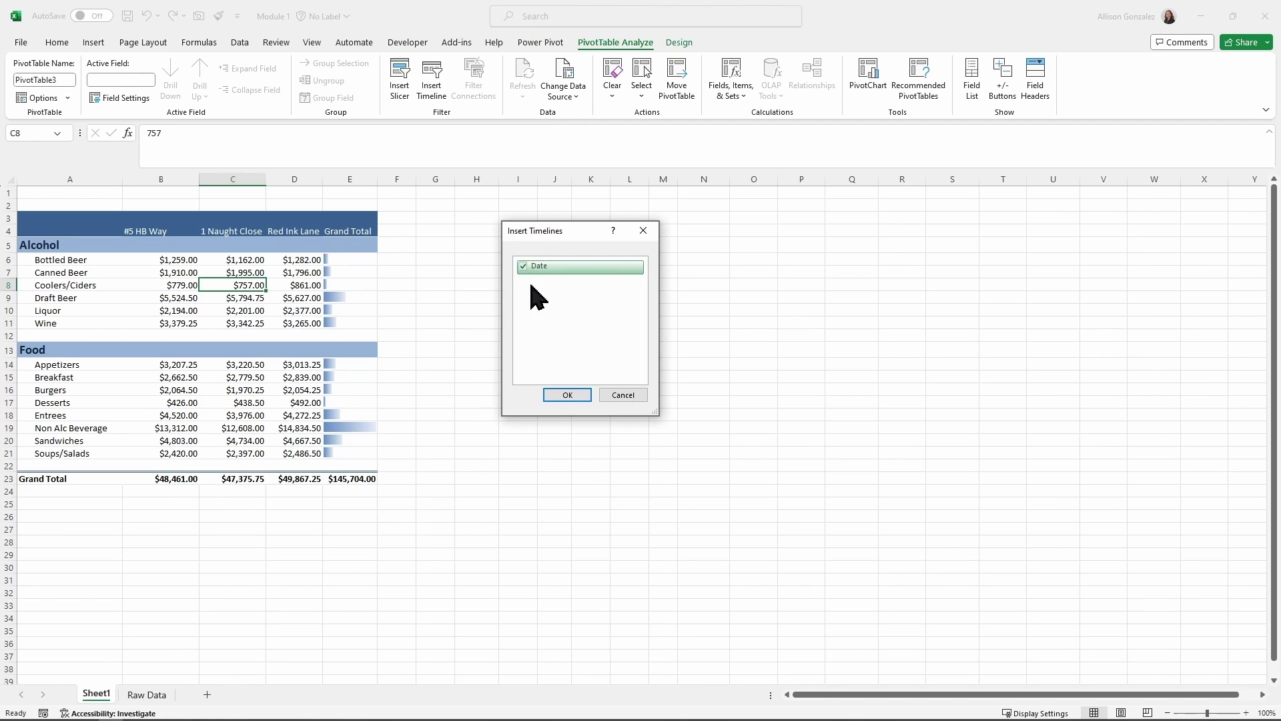
click(567, 394)
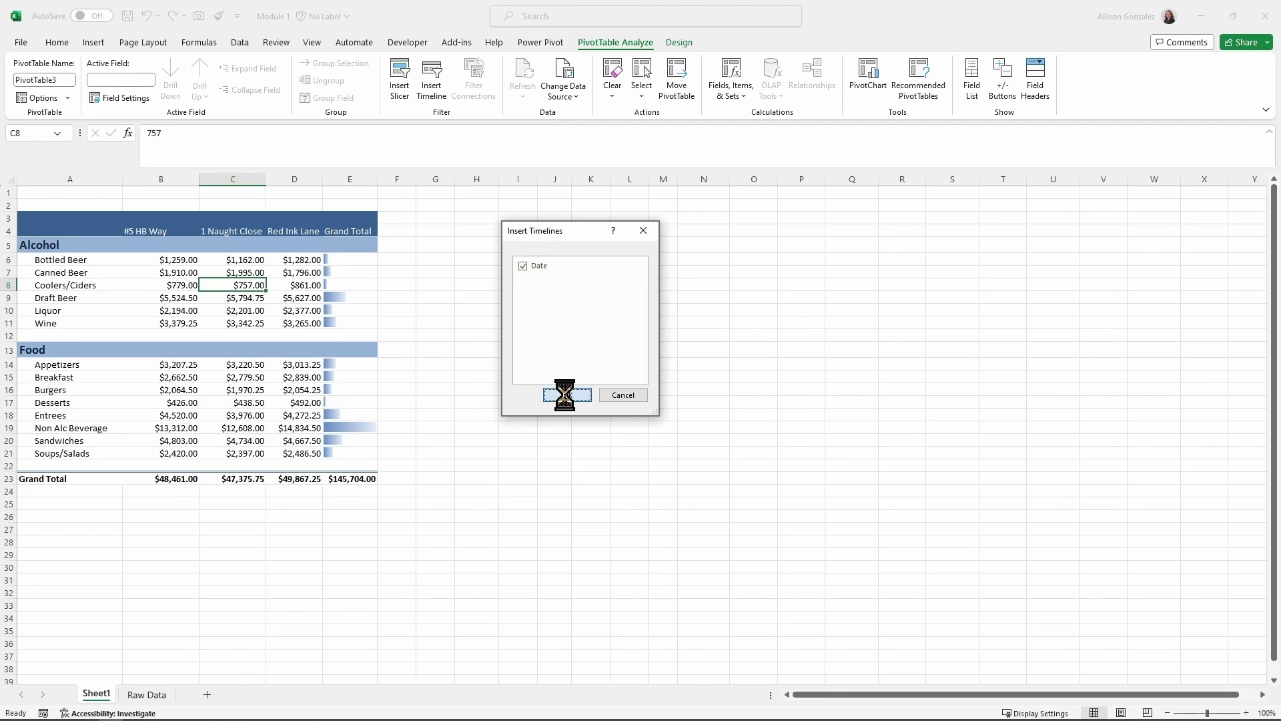
drag(598, 408, 484, 221)
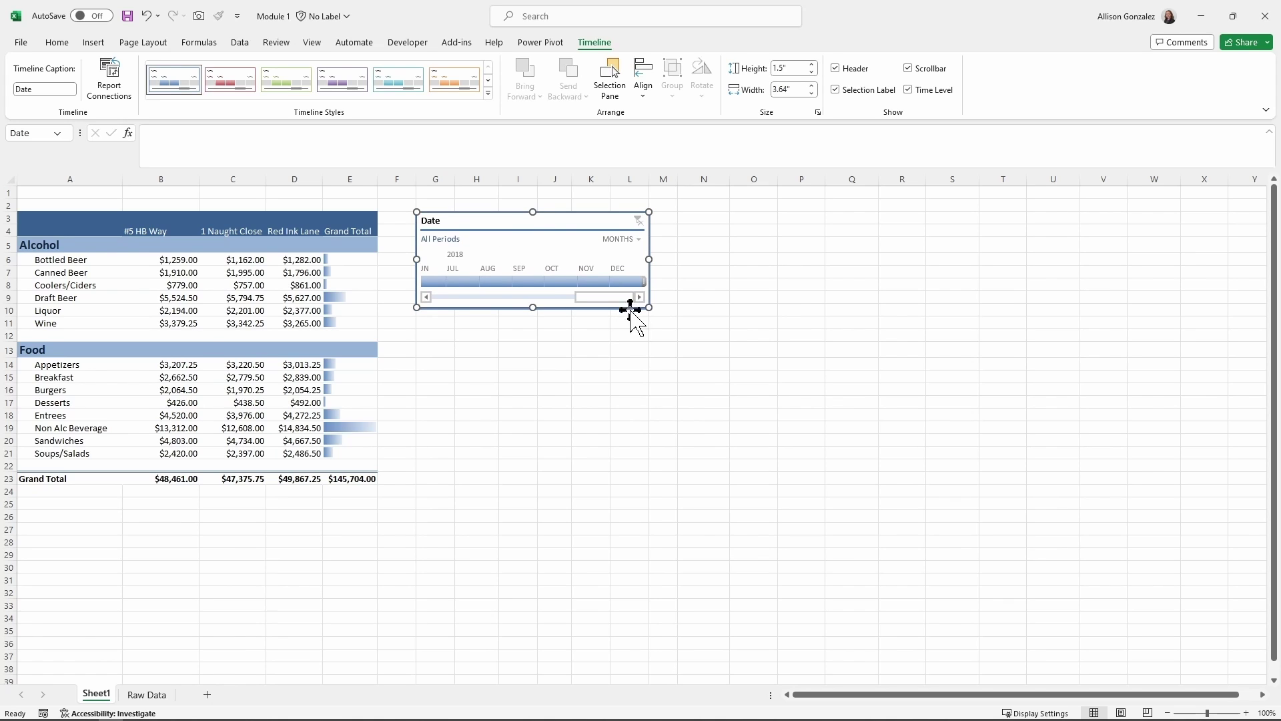
Set the timeline filter to span Jan 2017 through Dec 2018, grouped by months
drag(603, 298, 808, 261)
drag(642, 279, 752, 277)
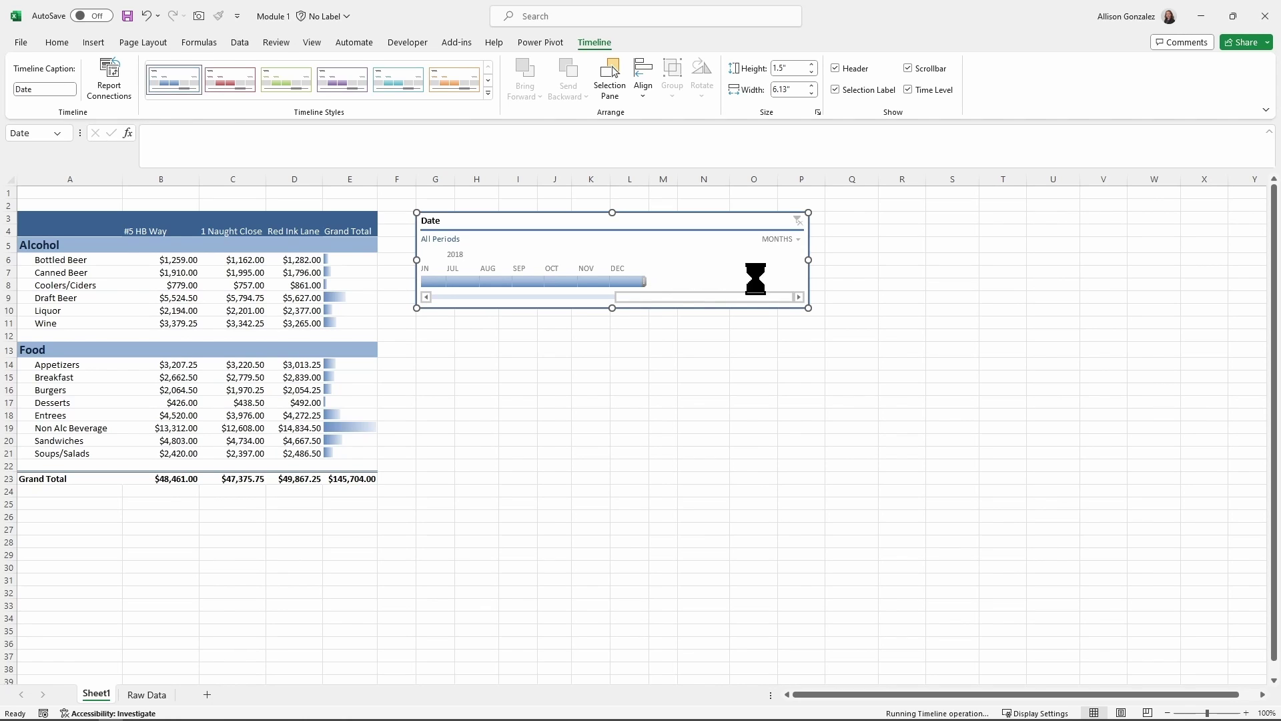
drag(646, 278, 690, 277)
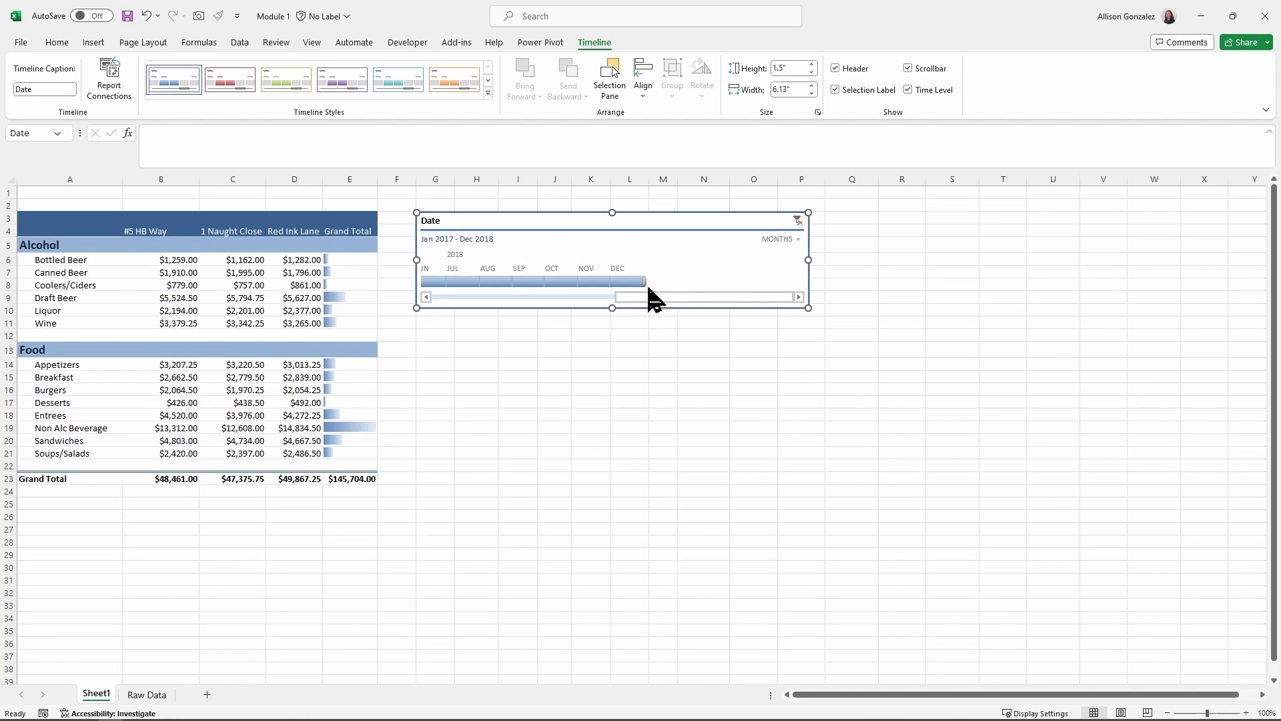
drag(639, 298, 433, 291)
click(431, 297)
click(792, 239)
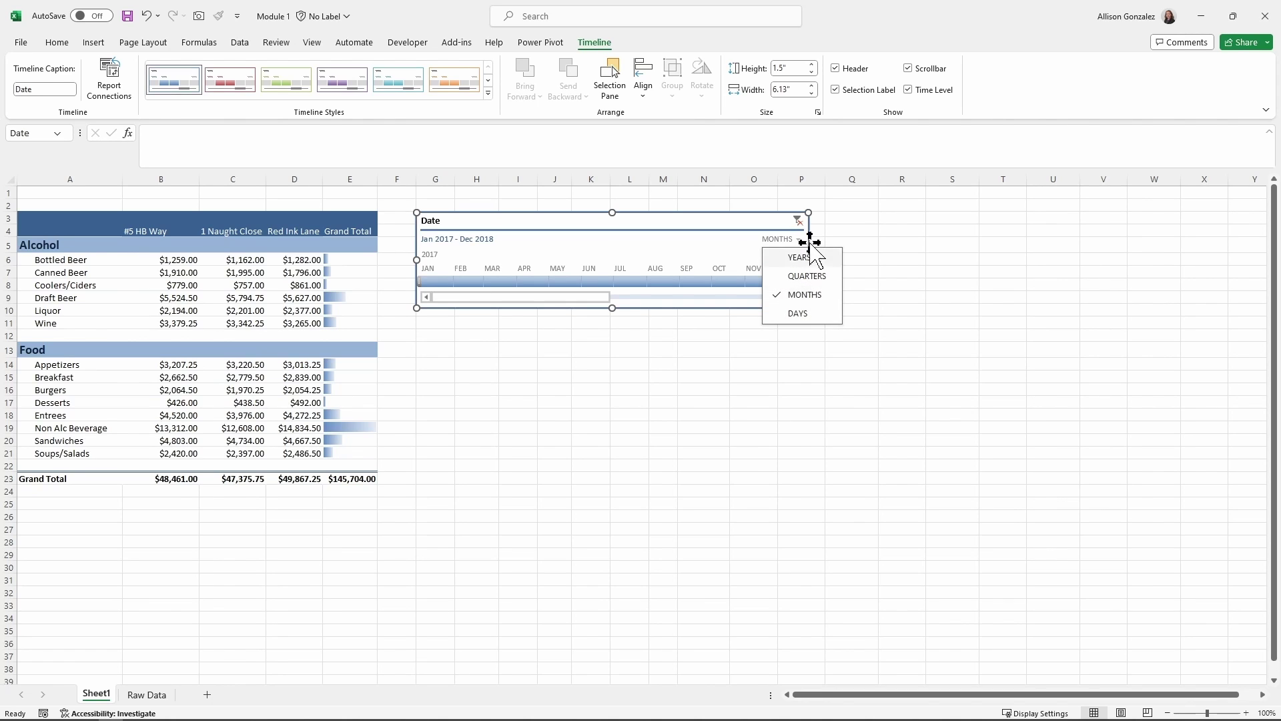
click(750, 242)
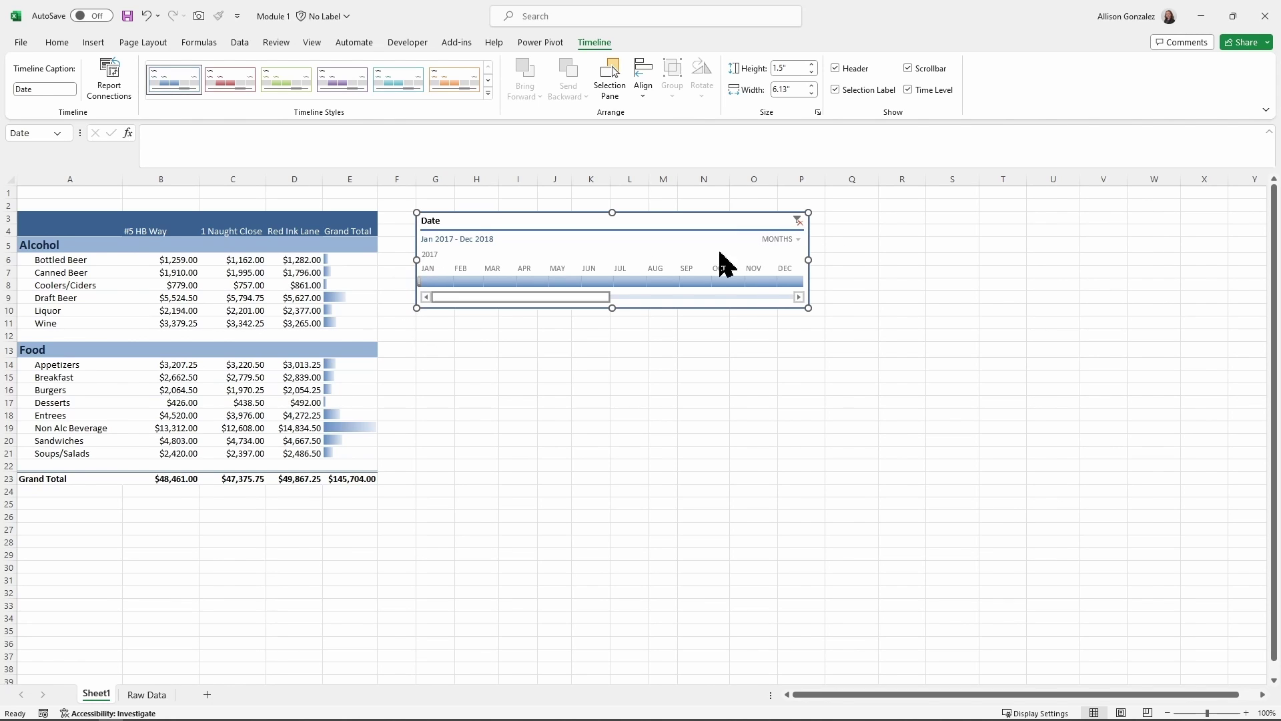
drag(602, 296, 798, 299)
click(753, 349)
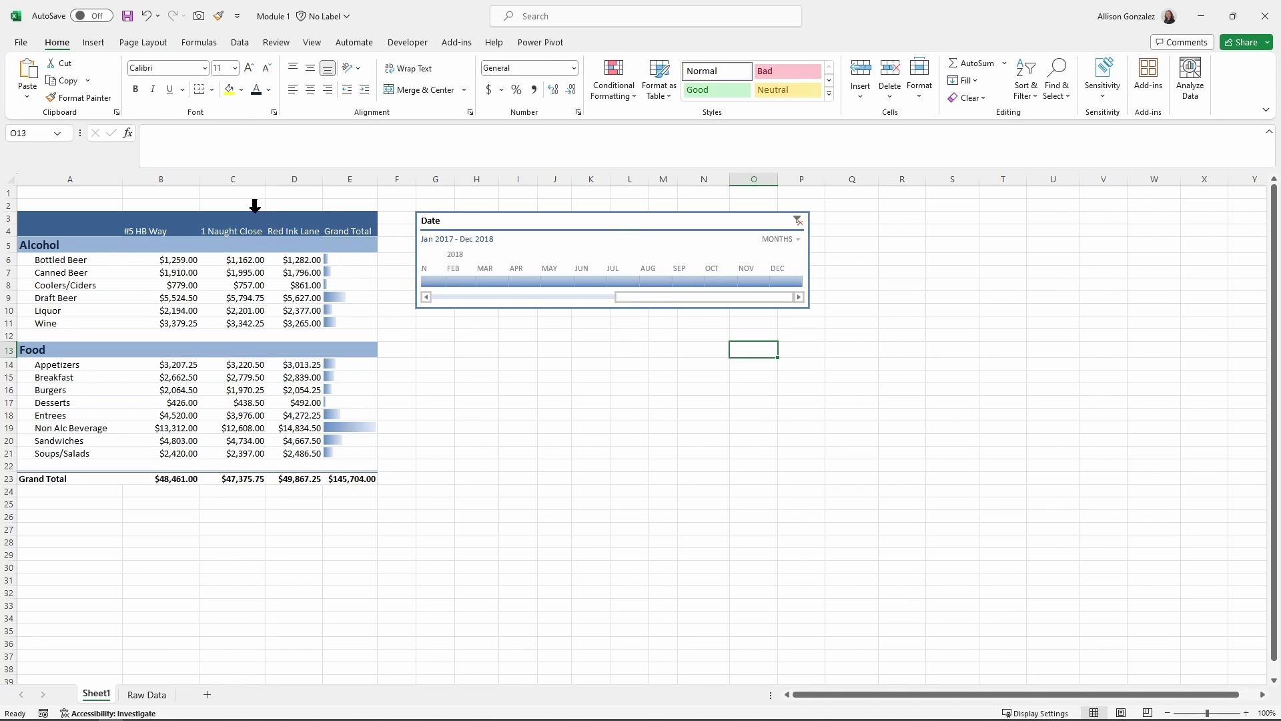
Apply a darker blue Timeline Style to the Date timeline
click(630, 220)
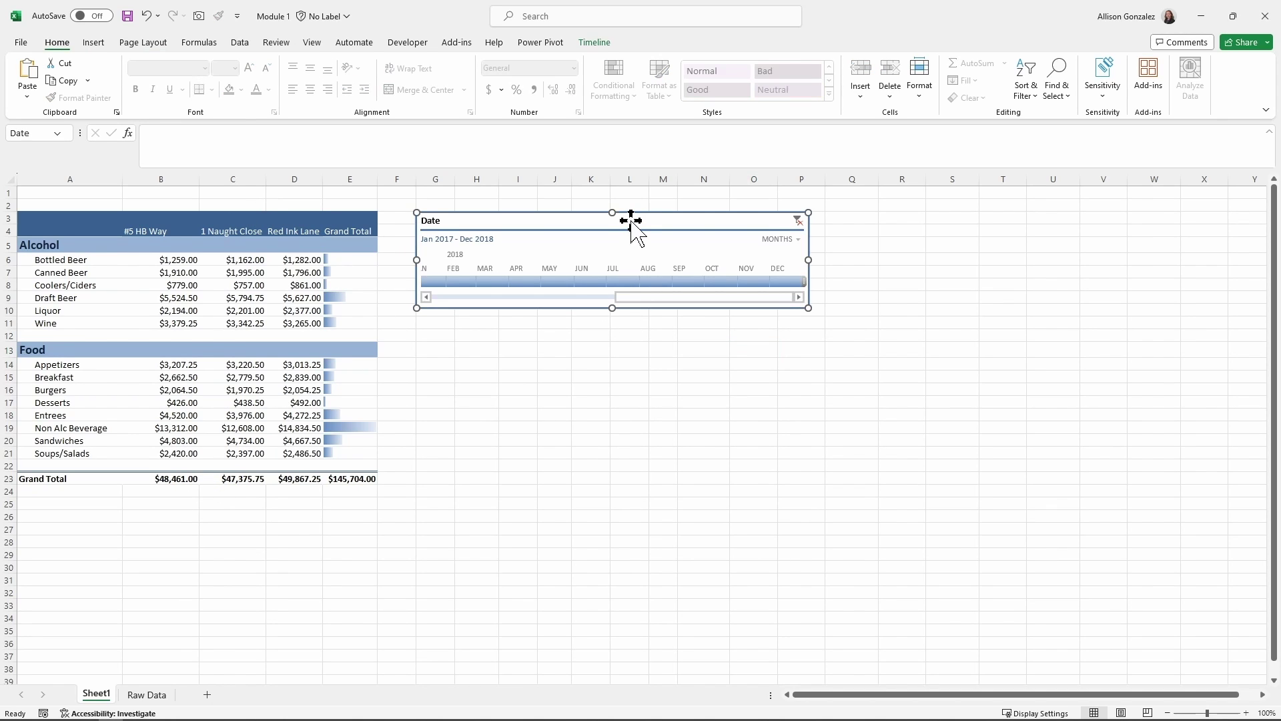
click(597, 43)
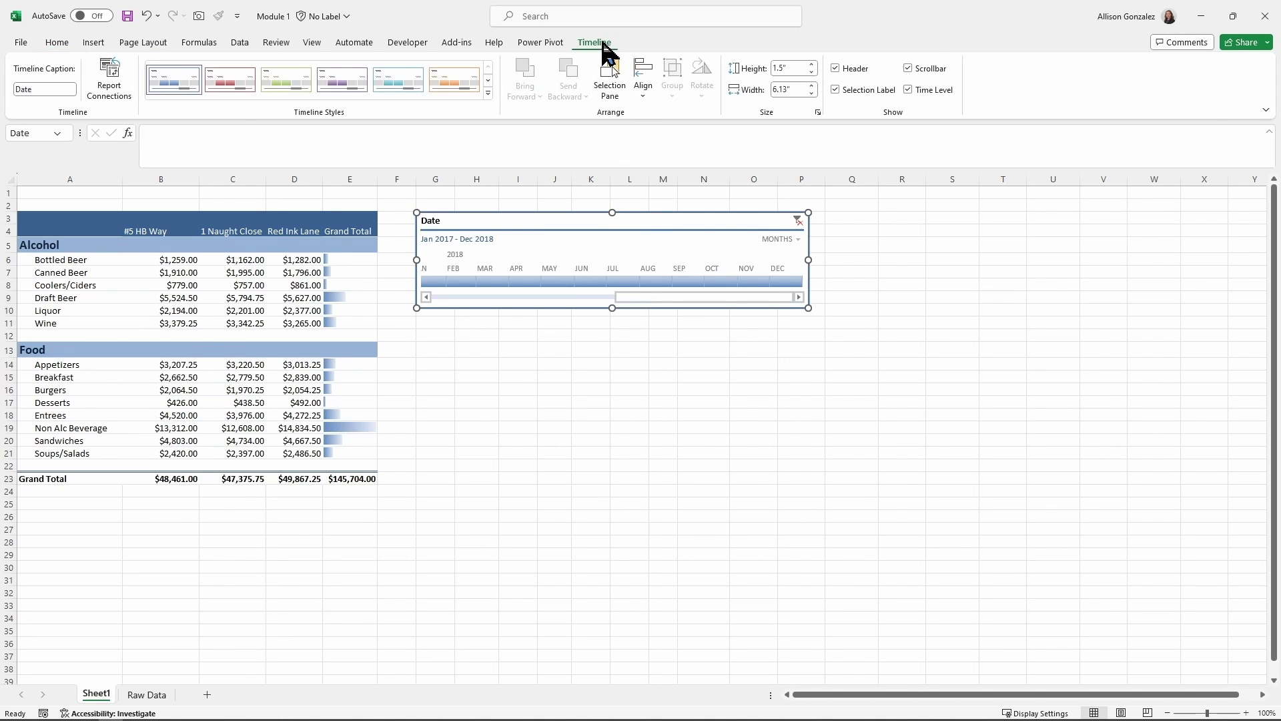
click(489, 80)
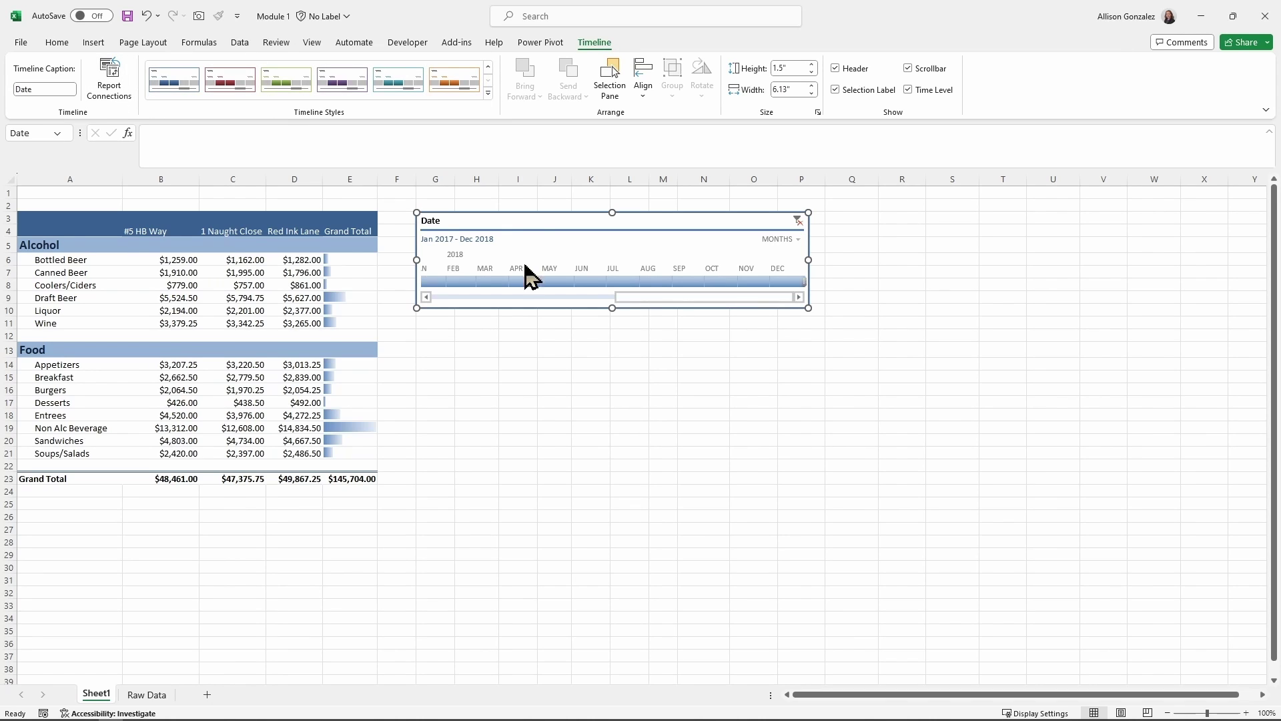
click(179, 88)
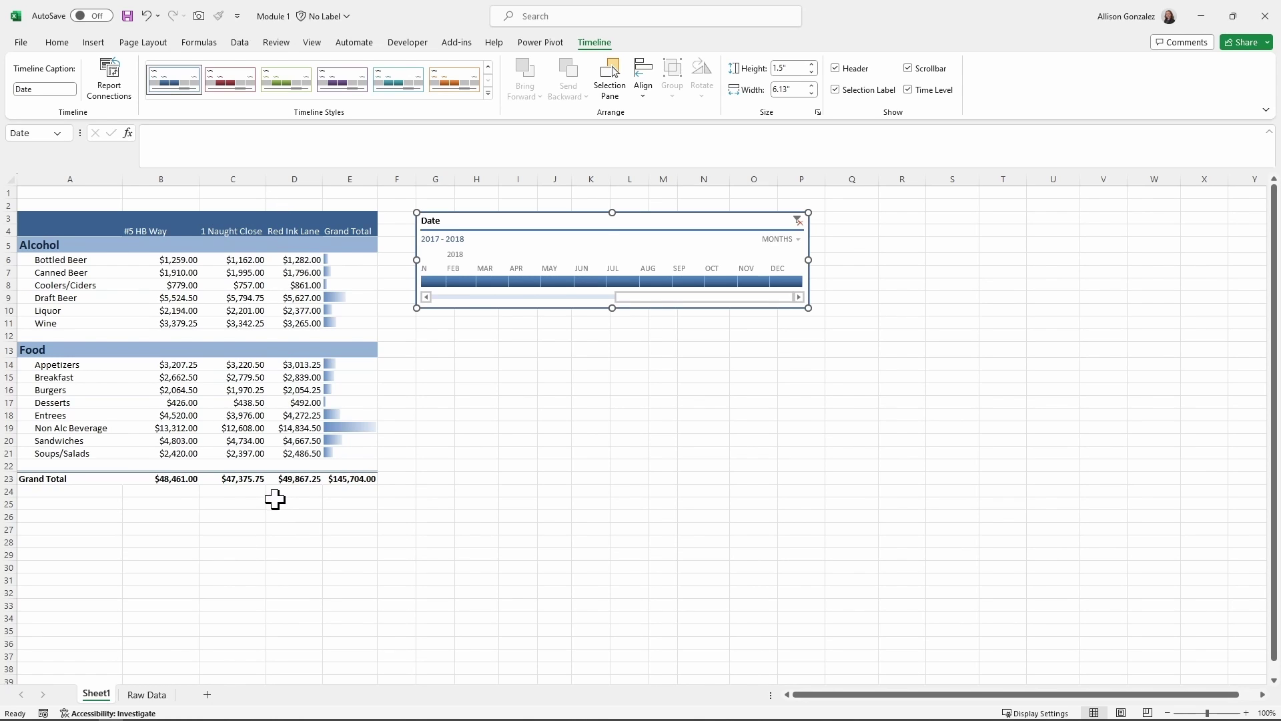
click(54, 93)
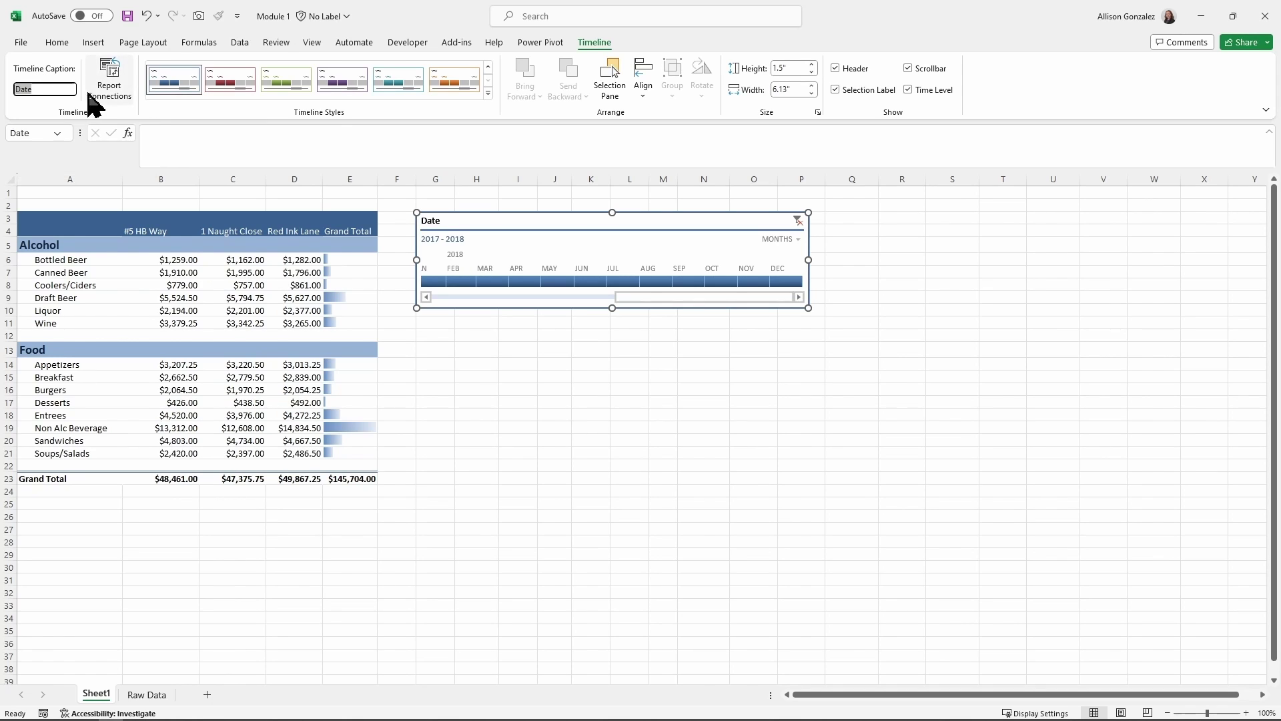
Toggle the timeline's Scrollbar and Time Level, then shrink it to about 1.66 inches tall
click(908, 69)
click(908, 70)
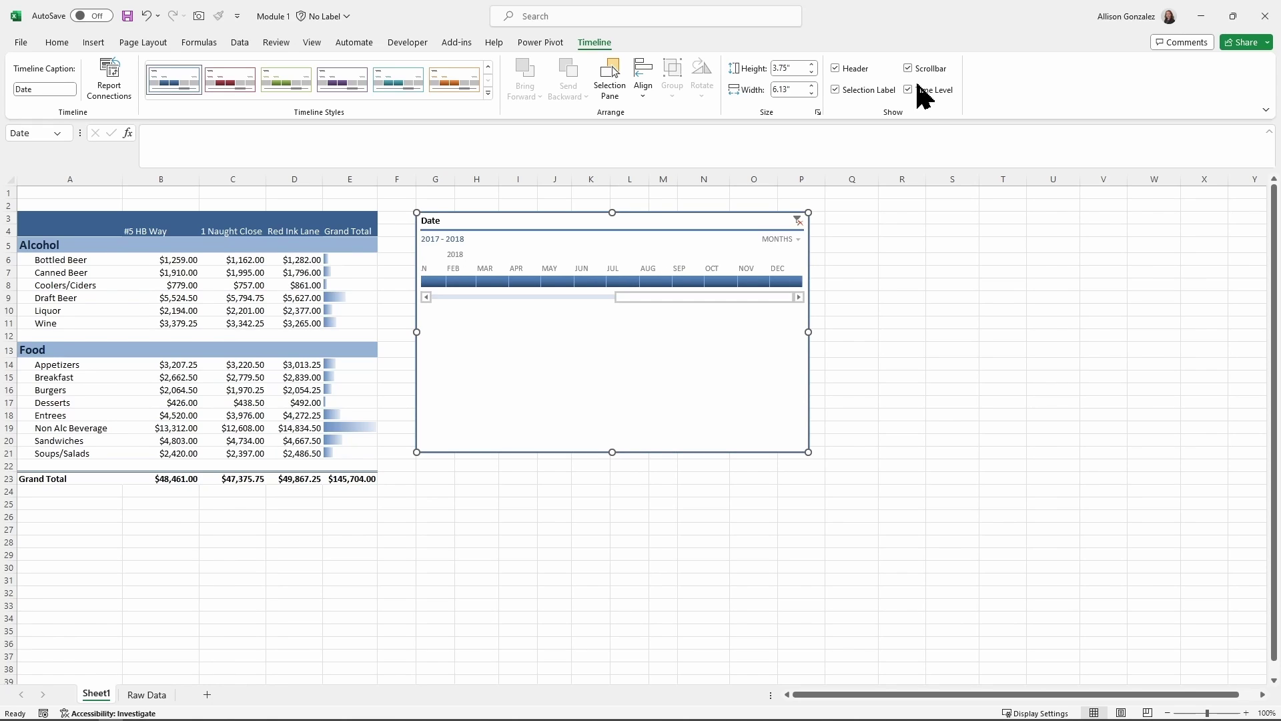
click(909, 90)
drag(613, 454, 603, 319)
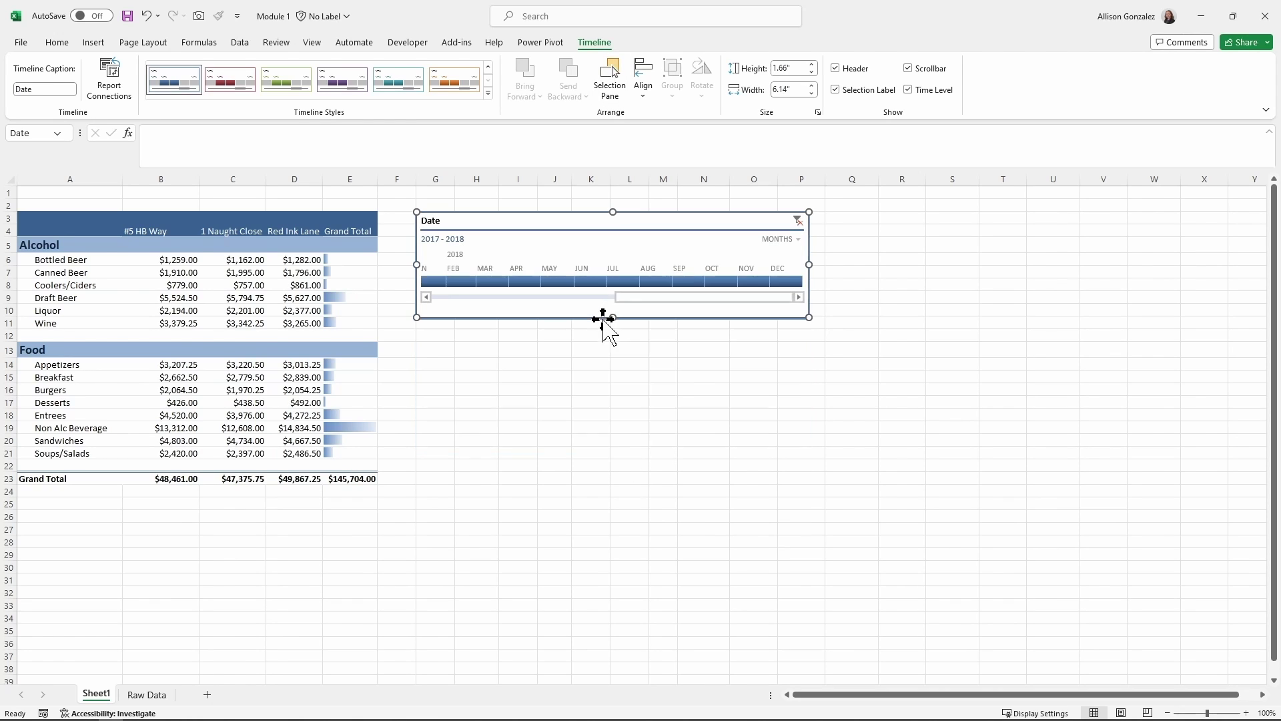
click(720, 362)
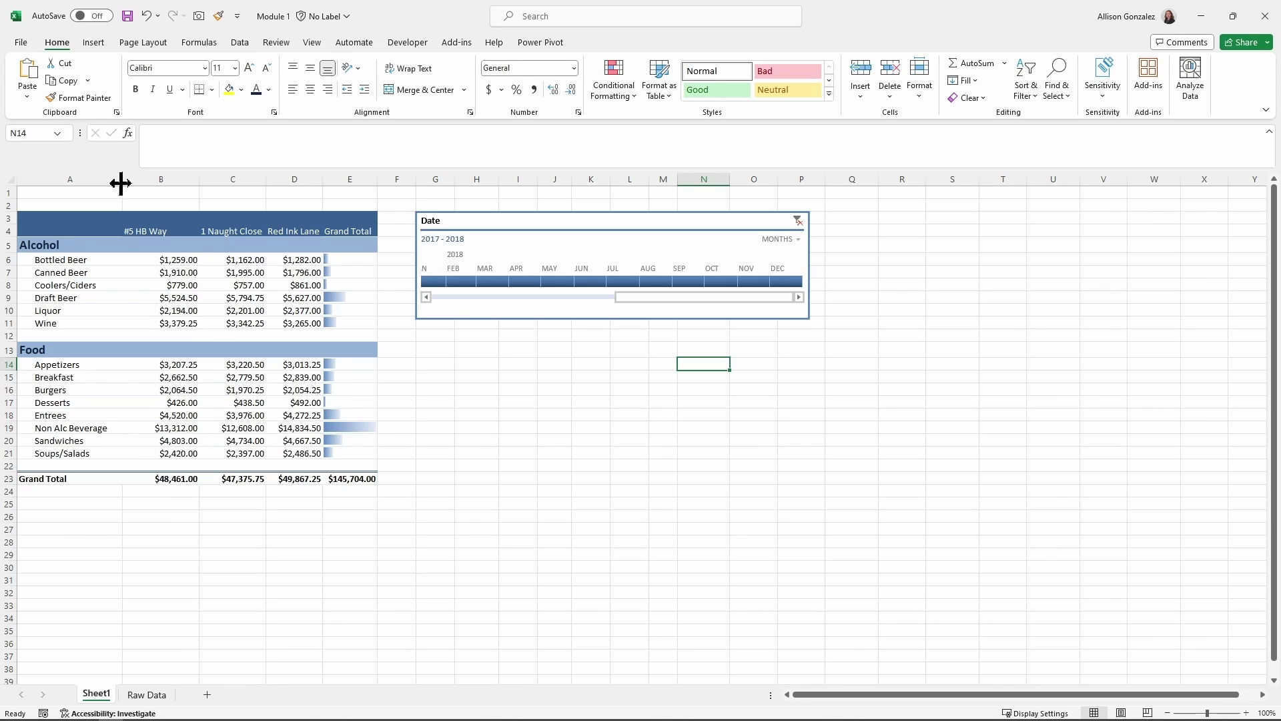
Set the border line colour to dark blue for the pivot table range A3:E23
drag(58, 218, 340, 490)
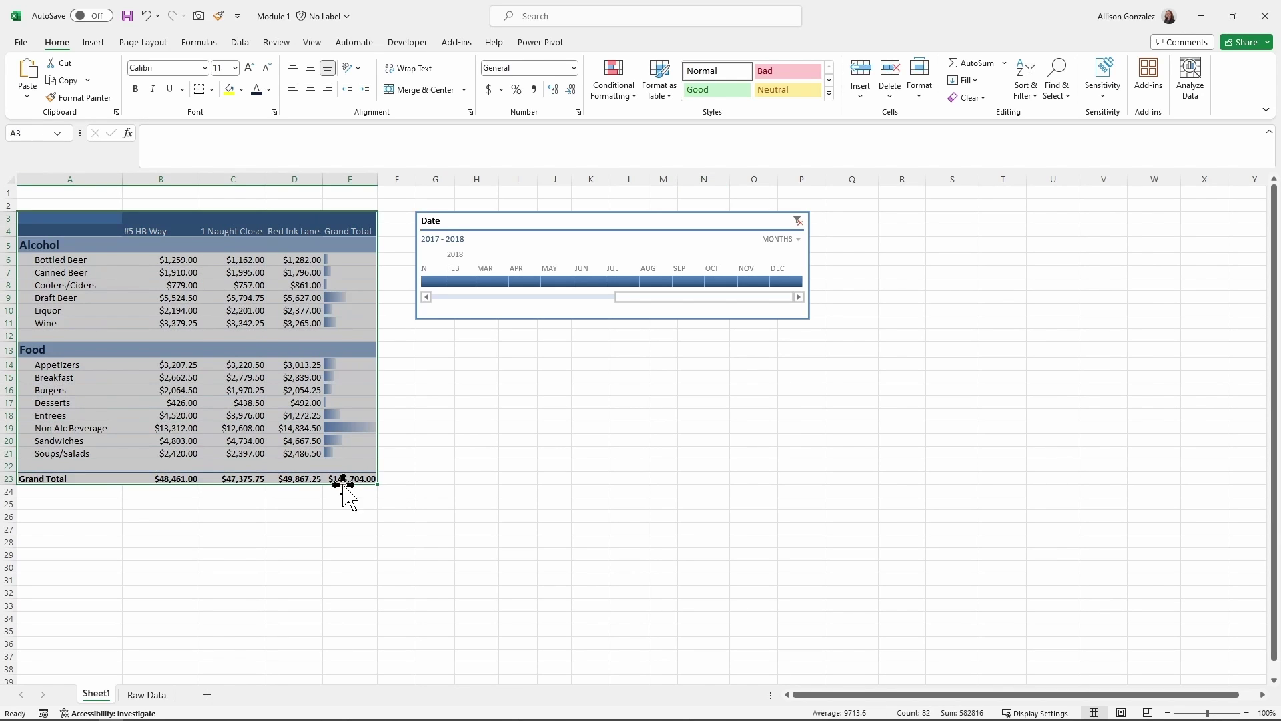
click(211, 90)
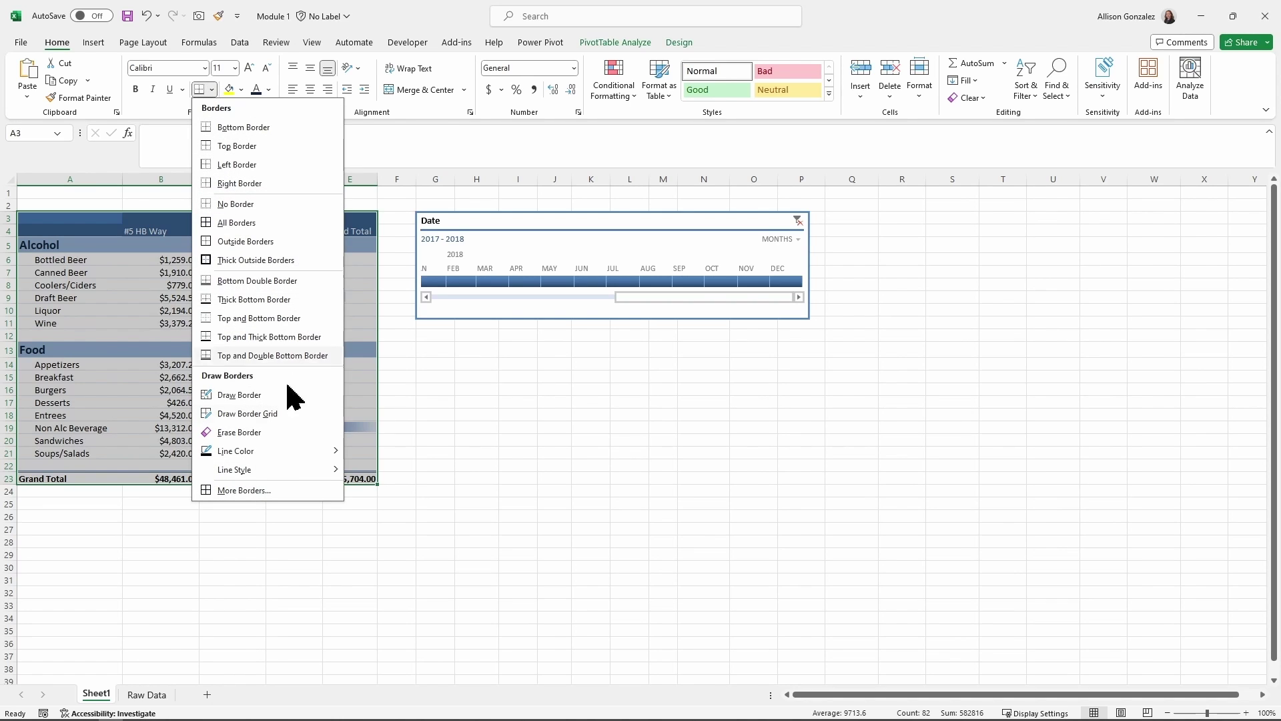
mouse_move(315, 452)
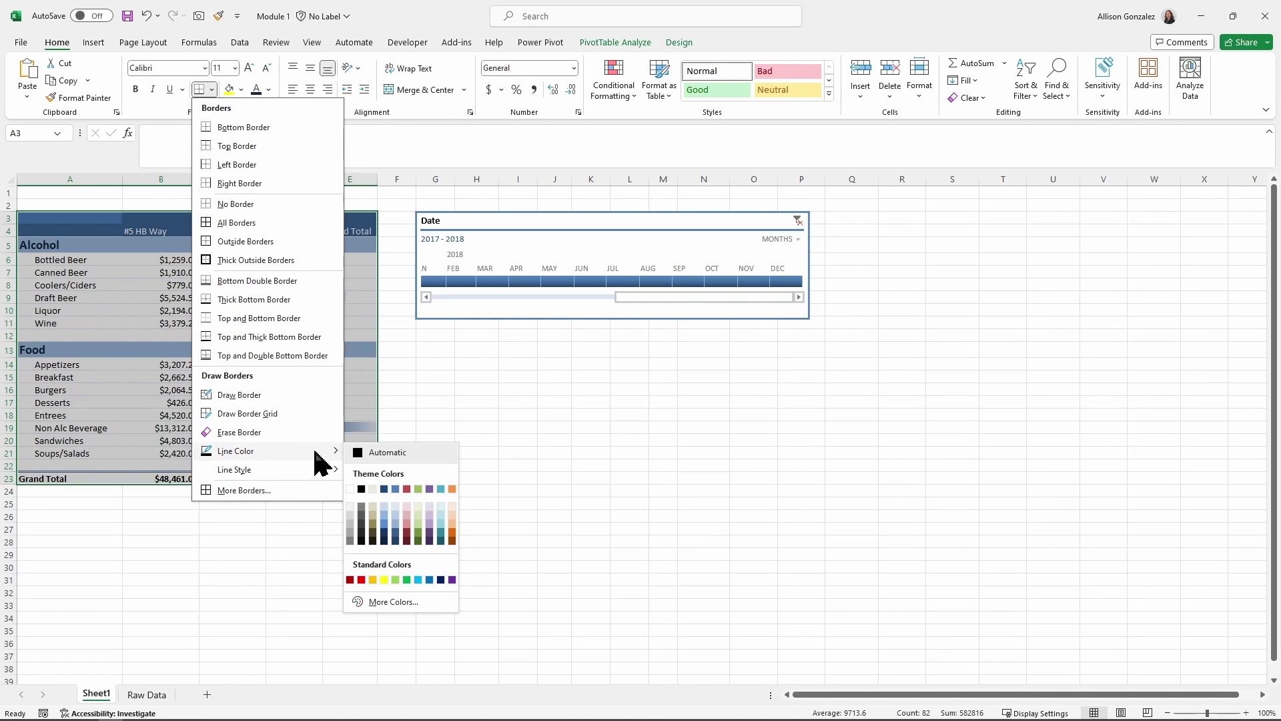
click(385, 490)
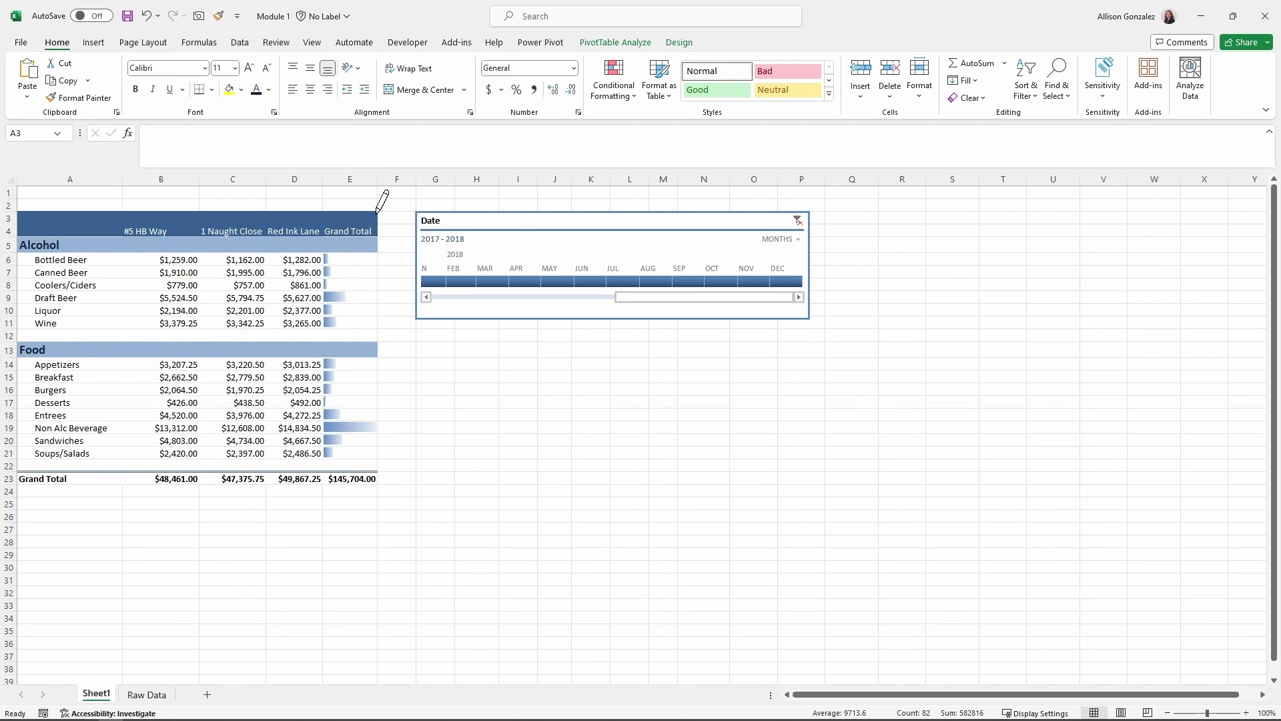
click(408, 415)
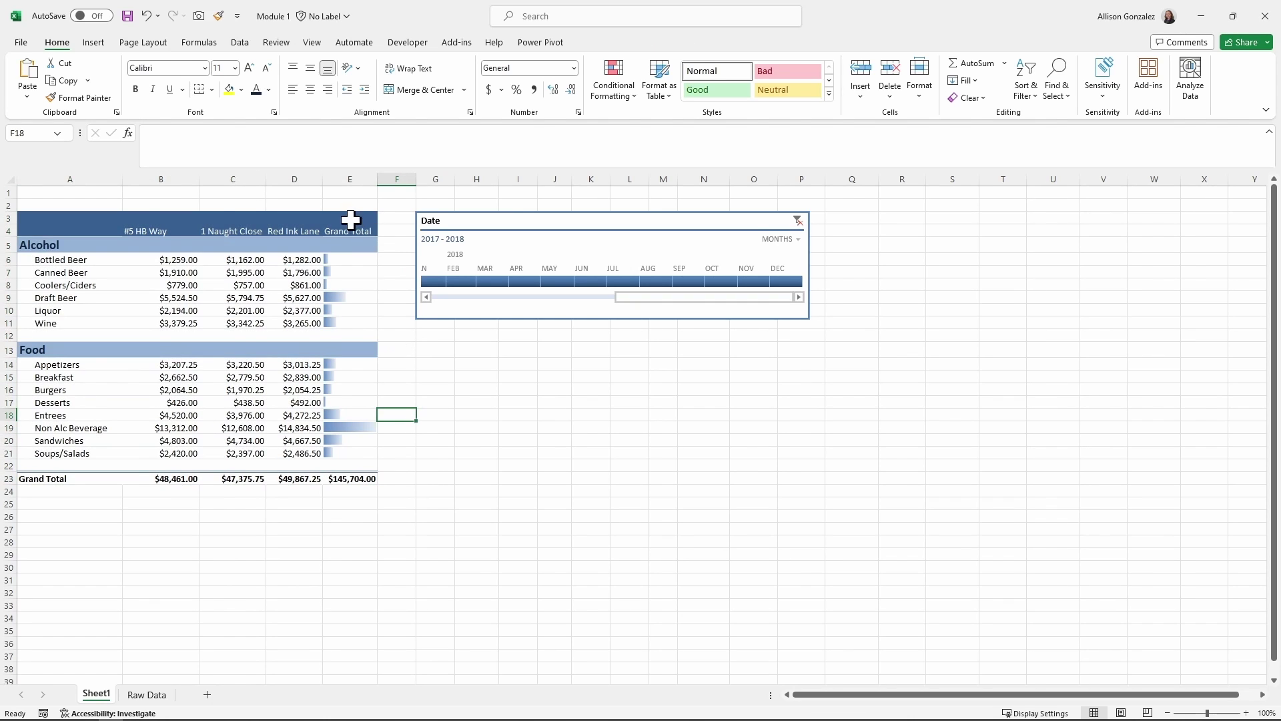
Apply Thick Outside Borders around the whole pivot table
mouse_move(22, 229)
mouse_down()
mouse_move(157, 322)
mouse_move(329, 492)
mouse_move(325, 469)
mouse_up()
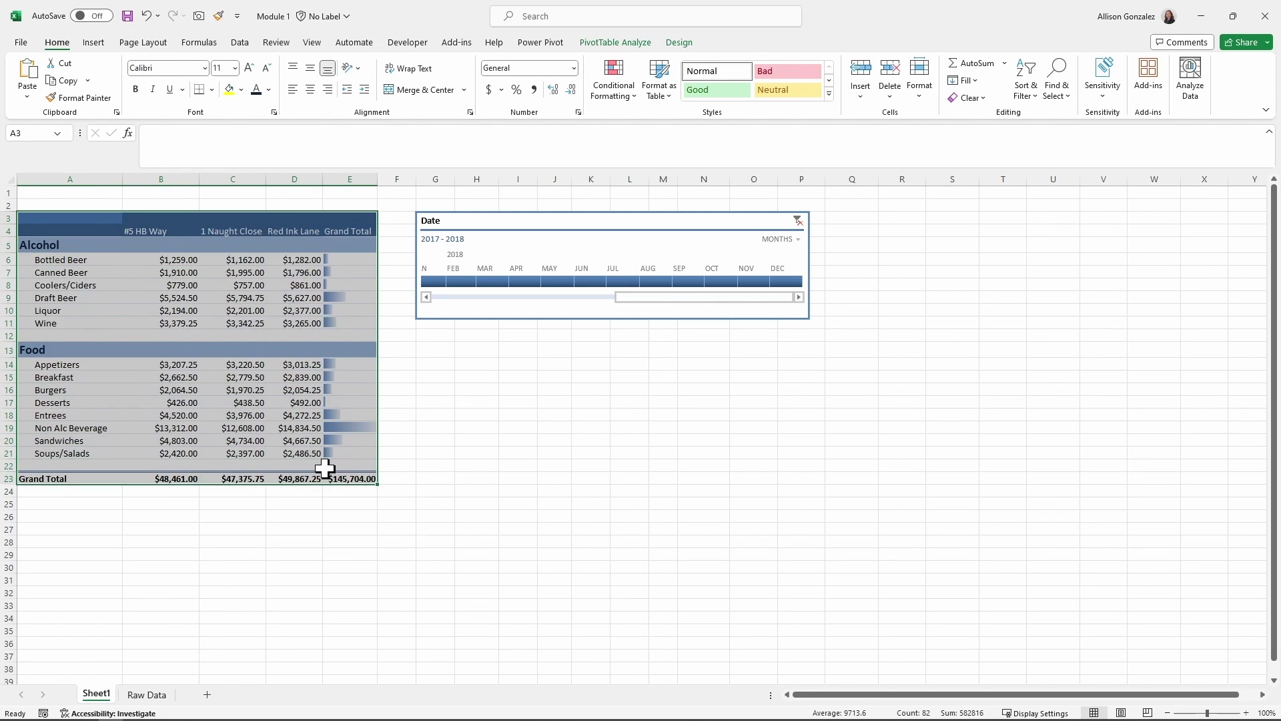
click(212, 90)
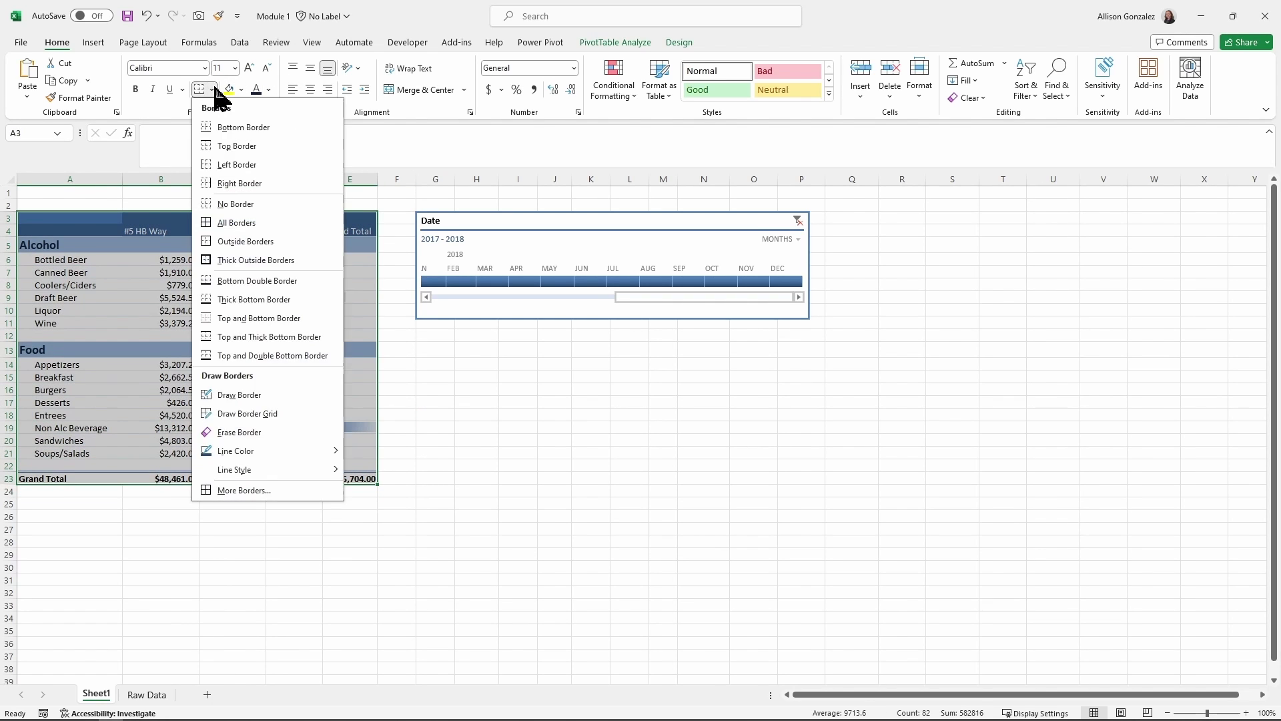
click(239, 261)
click(435, 390)
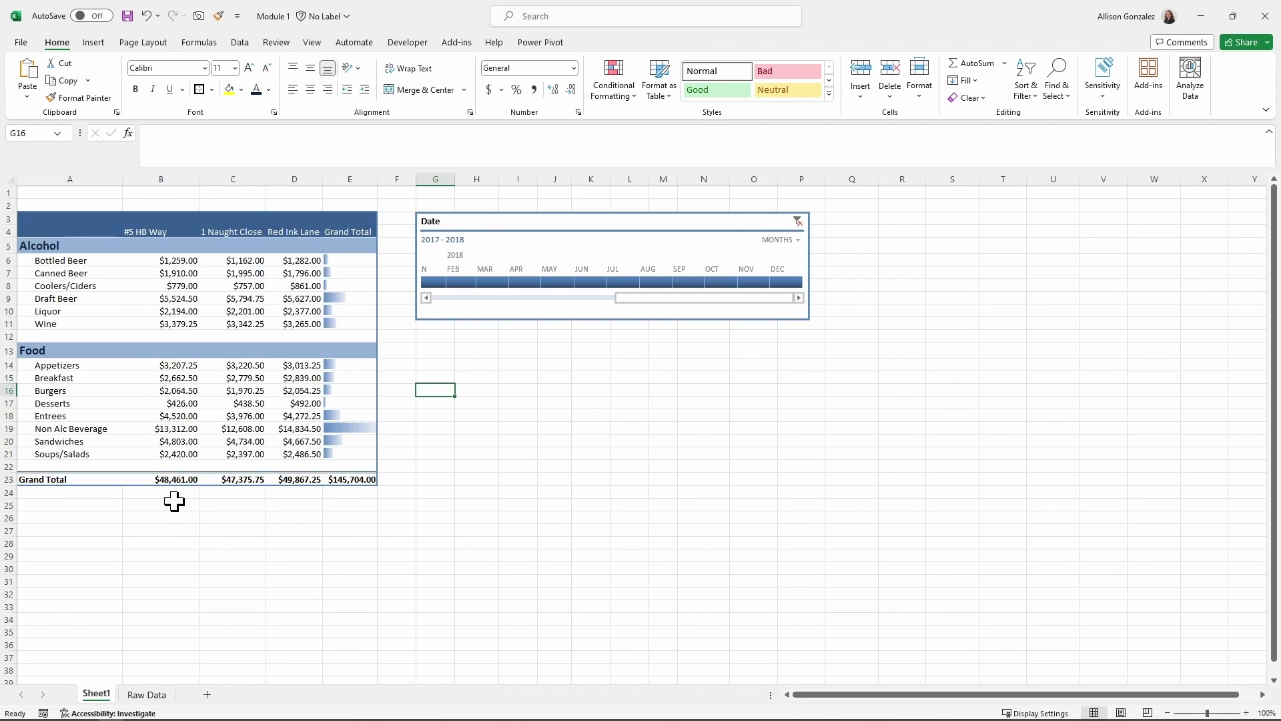
Insert an empty column A left of the pivot table and turn off gridlines view
right_click(79, 178)
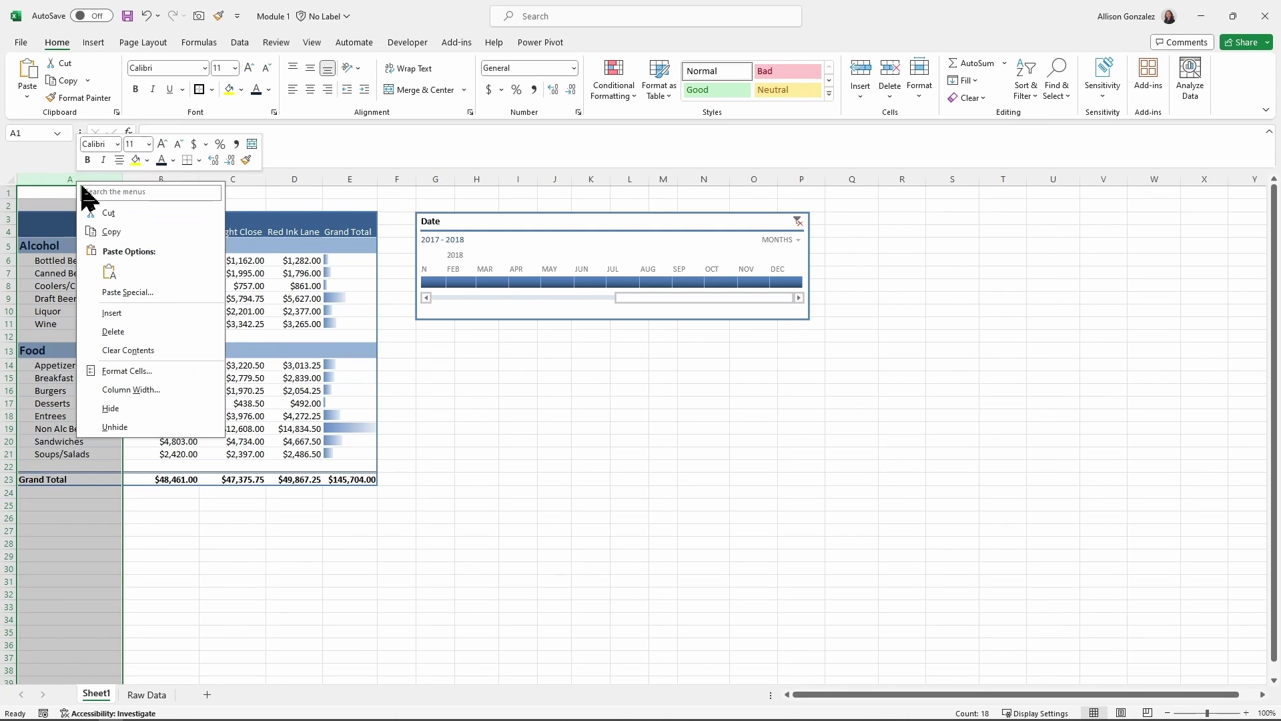
click(112, 313)
click(435, 593)
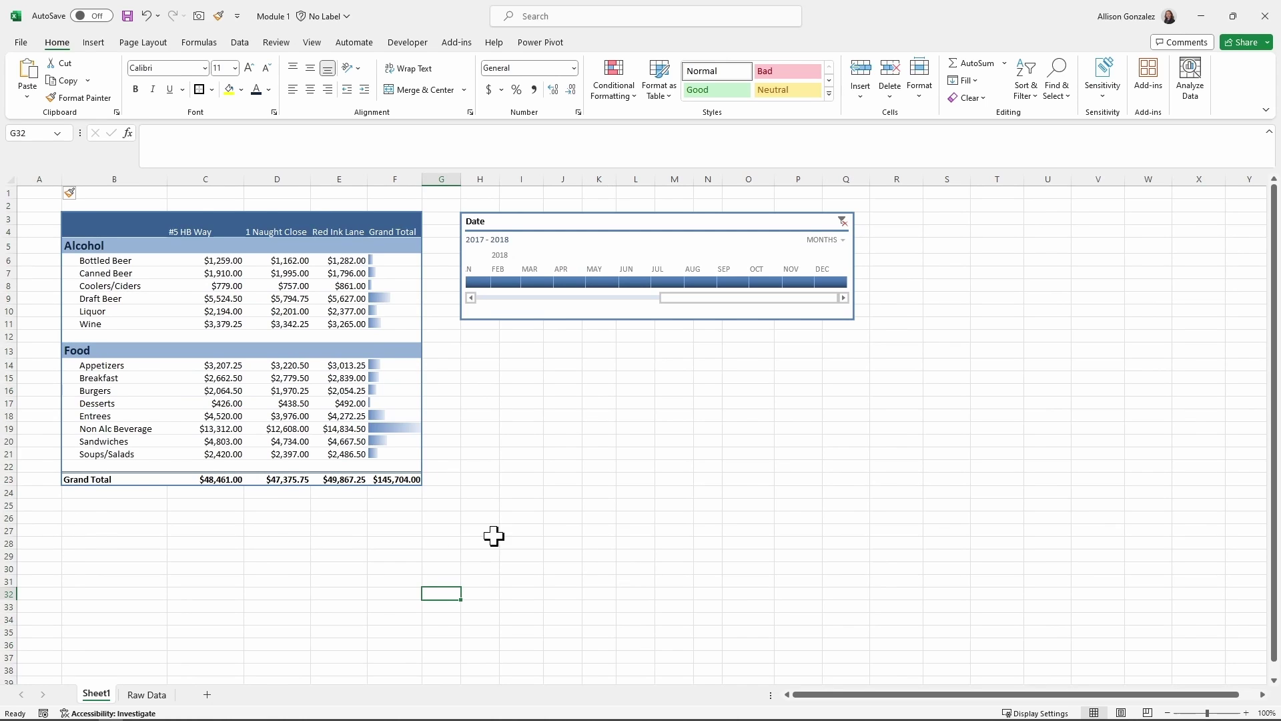
click(155, 44)
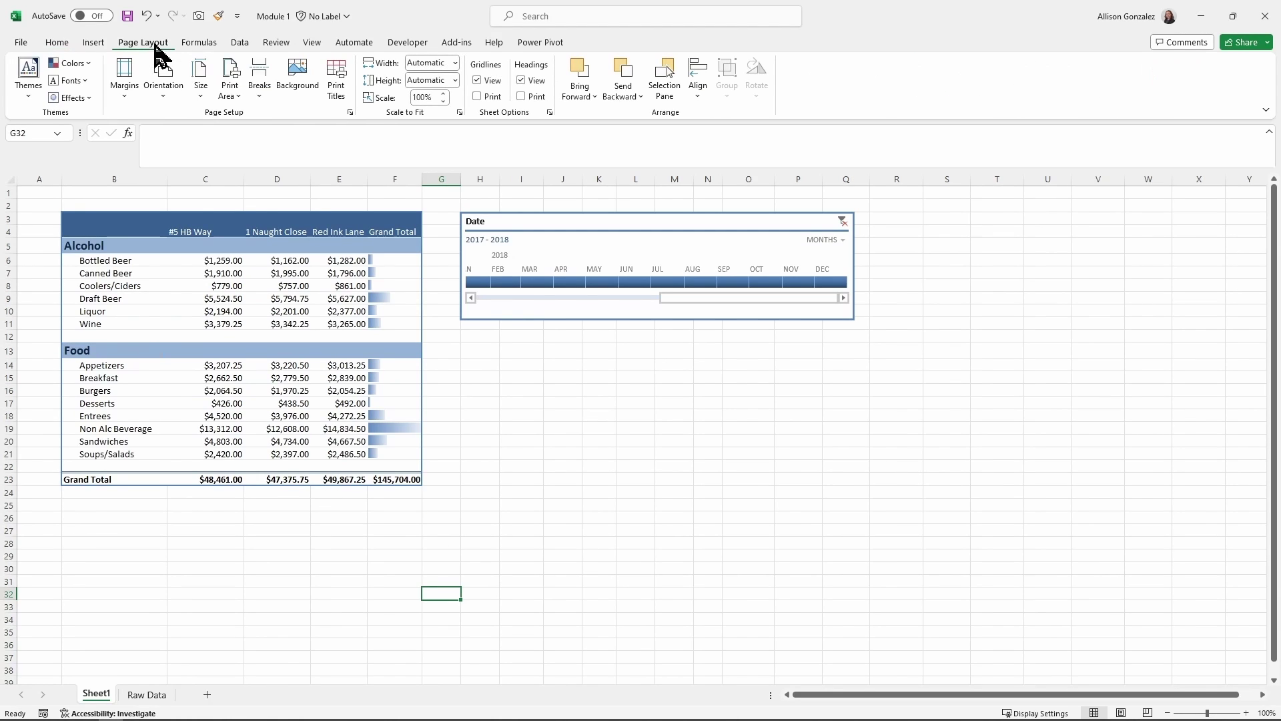
click(477, 81)
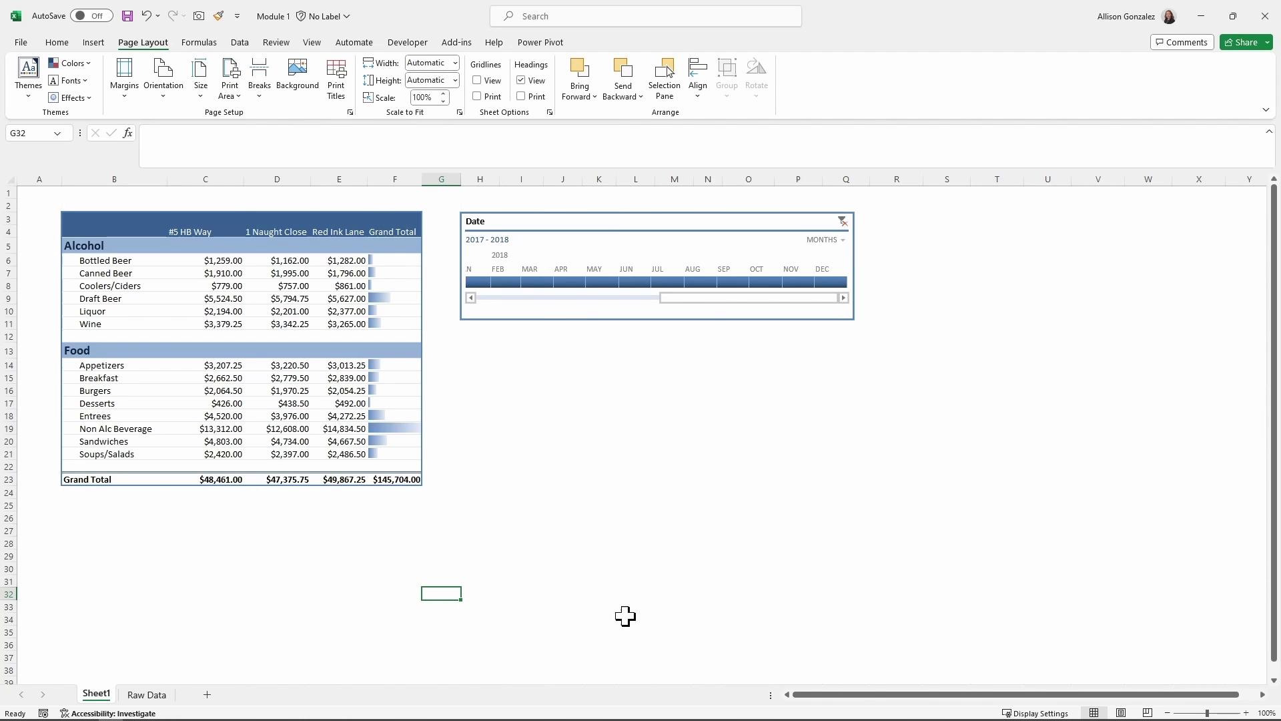